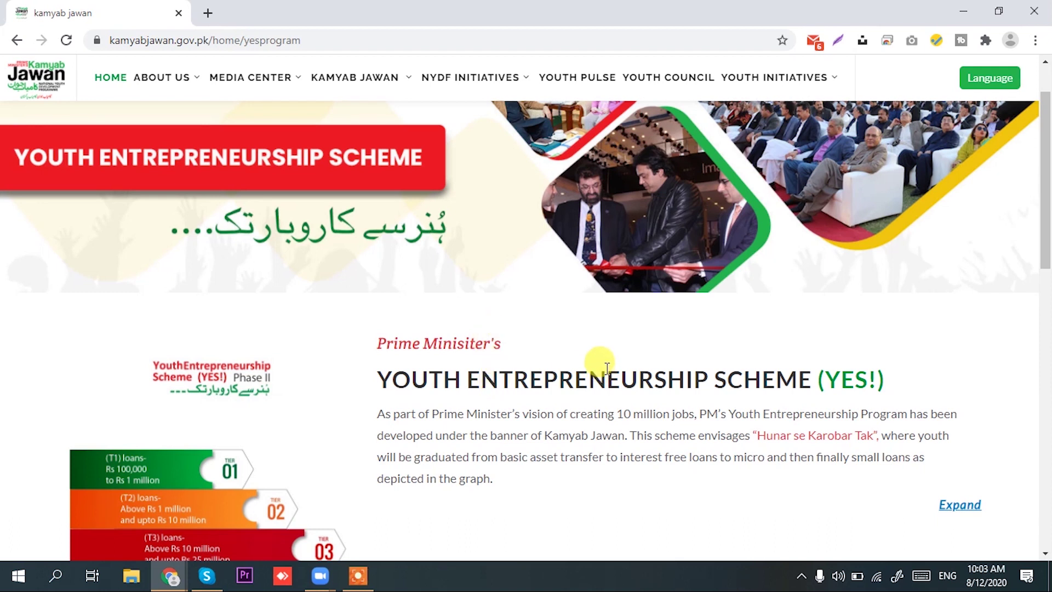
Launch the Bank Loan Form Phase 2 from the Apply for Loan tile and reach Initial Selection
scroll(604, 361, "down", 1)
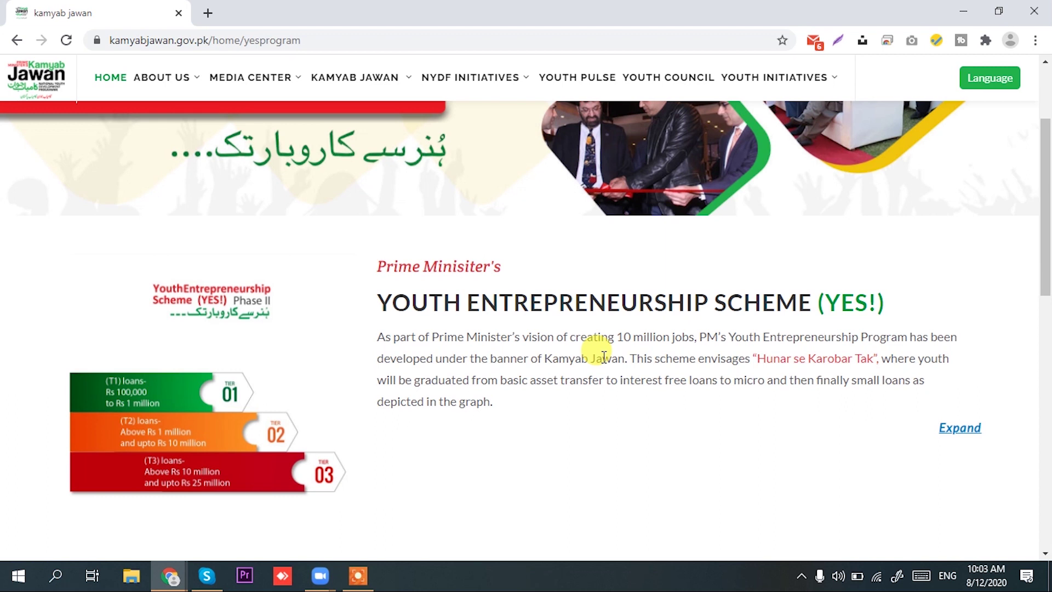
scroll(603, 357, "up", 3)
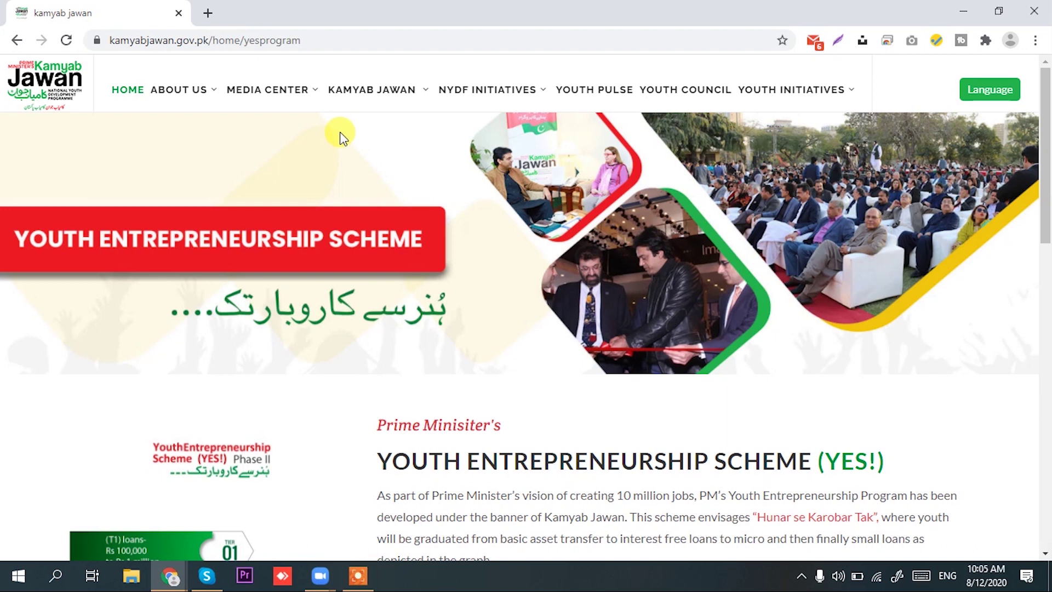
scroll(290, 175, "down", 5)
scroll(290, 176, "down", 3)
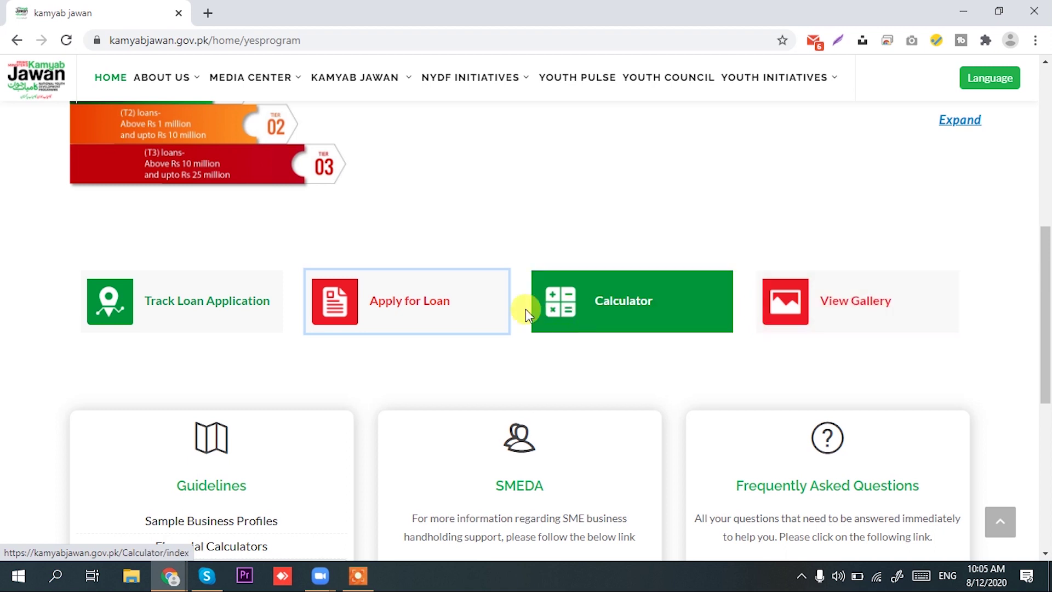
left_click(413, 308)
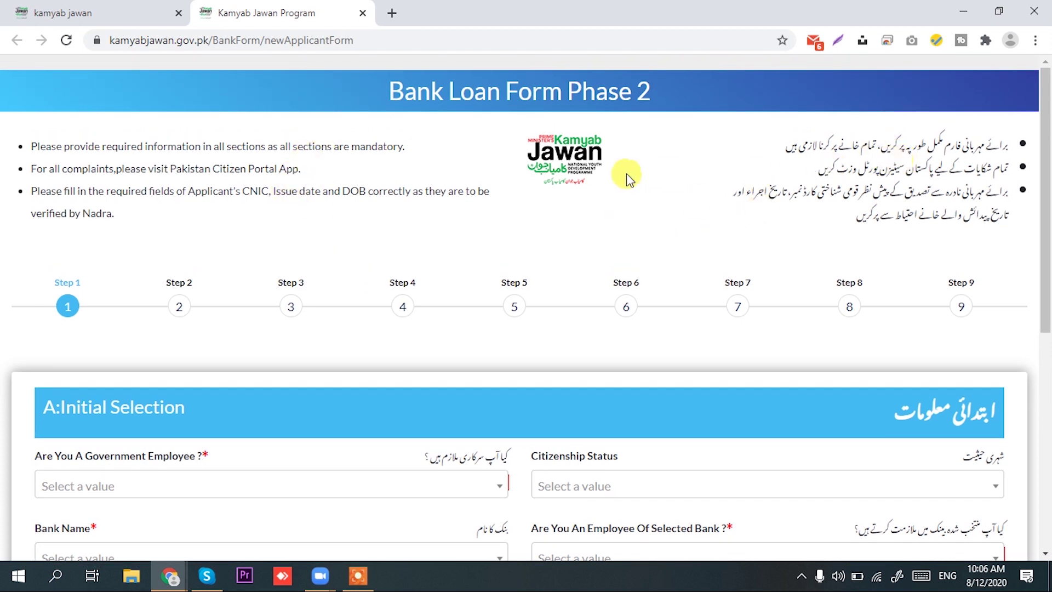
scroll(170, 361, "down", 5)
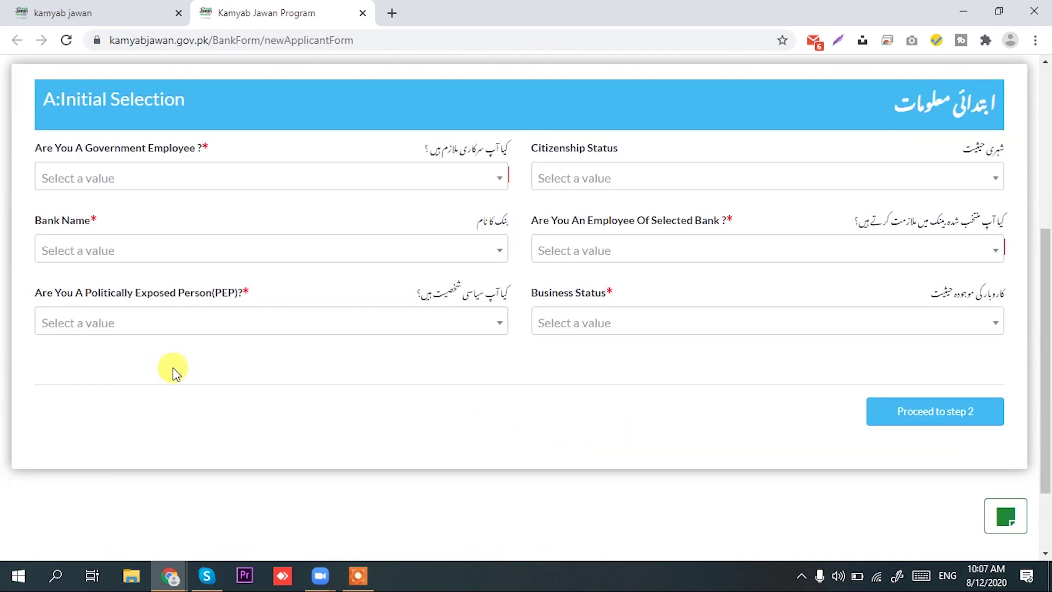
scroll(172, 367, "up", 5)
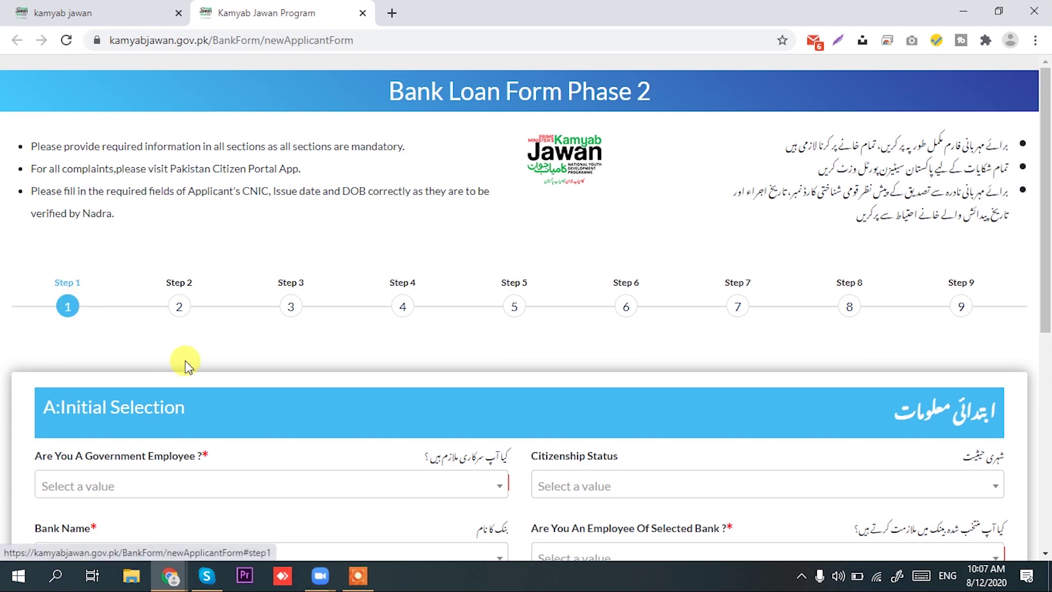
scroll(164, 335, "down", 3)
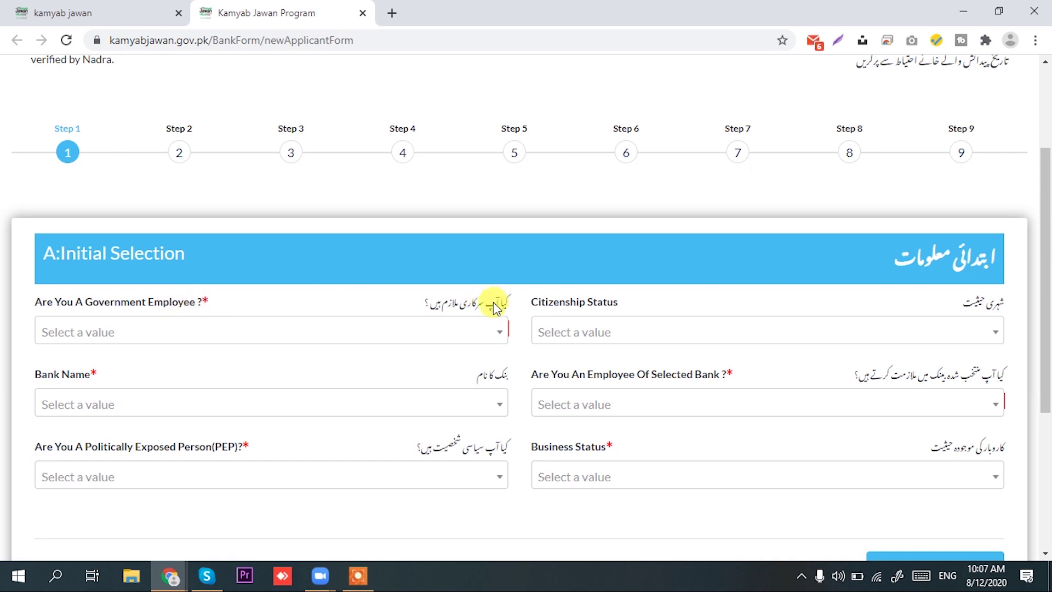
Answer No to Government Employee and set Citizenship Status to Resident
left_click(448, 332)
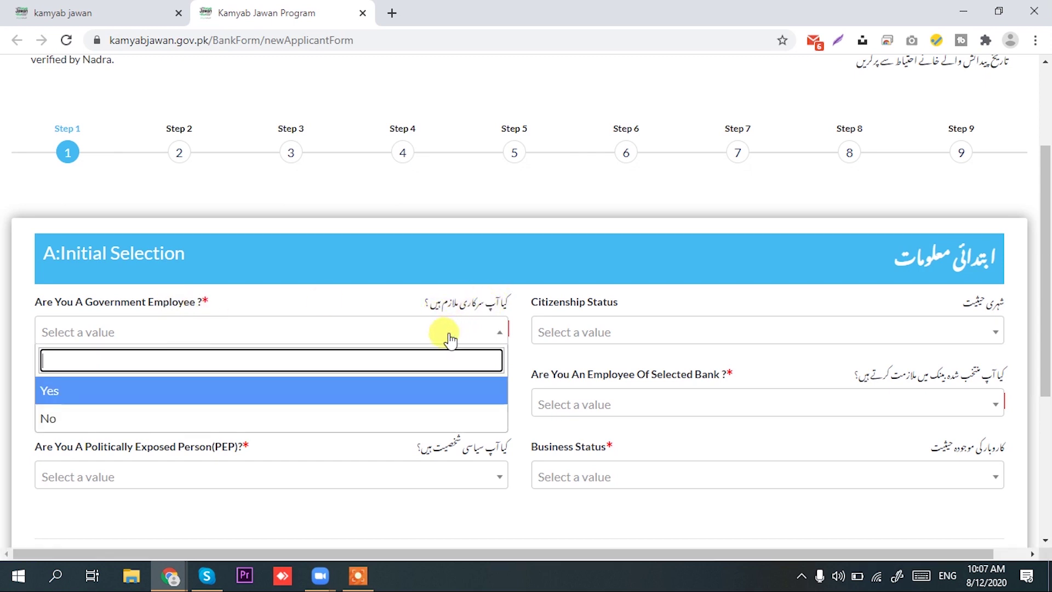
left_click(251, 422)
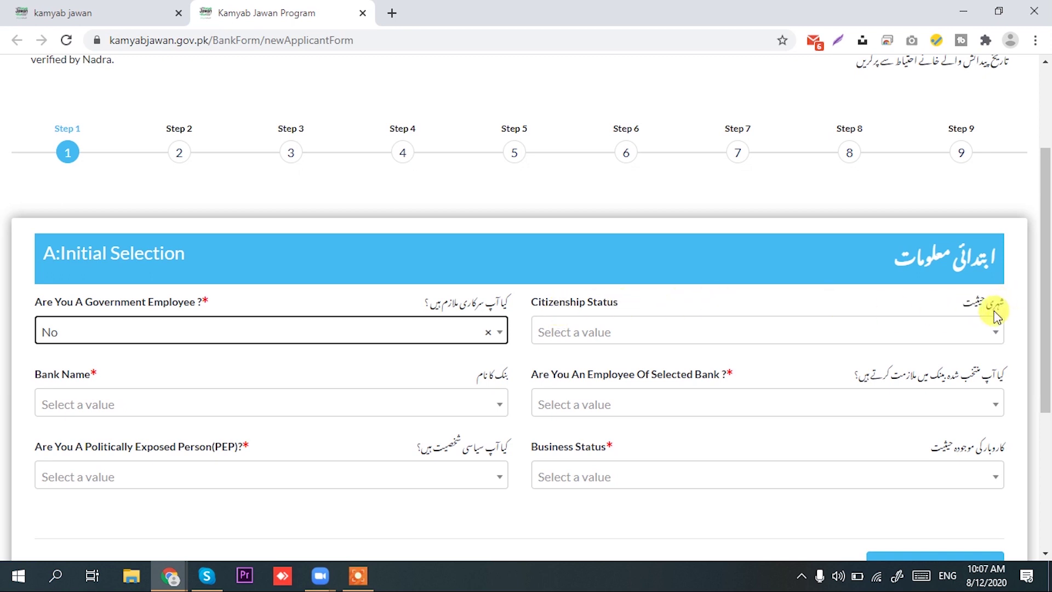
left_click(991, 334)
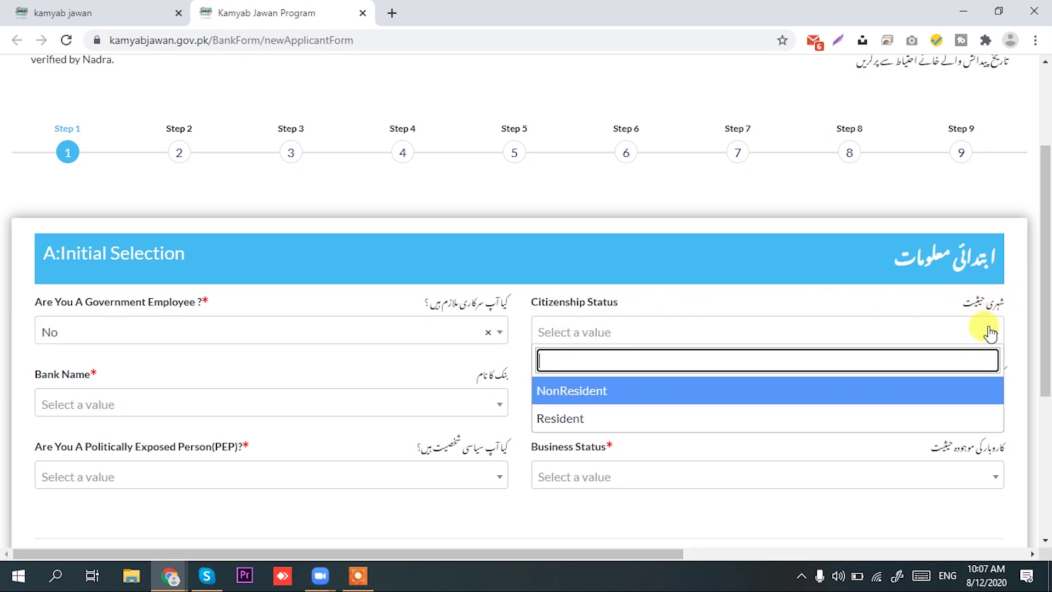
left_click(610, 423)
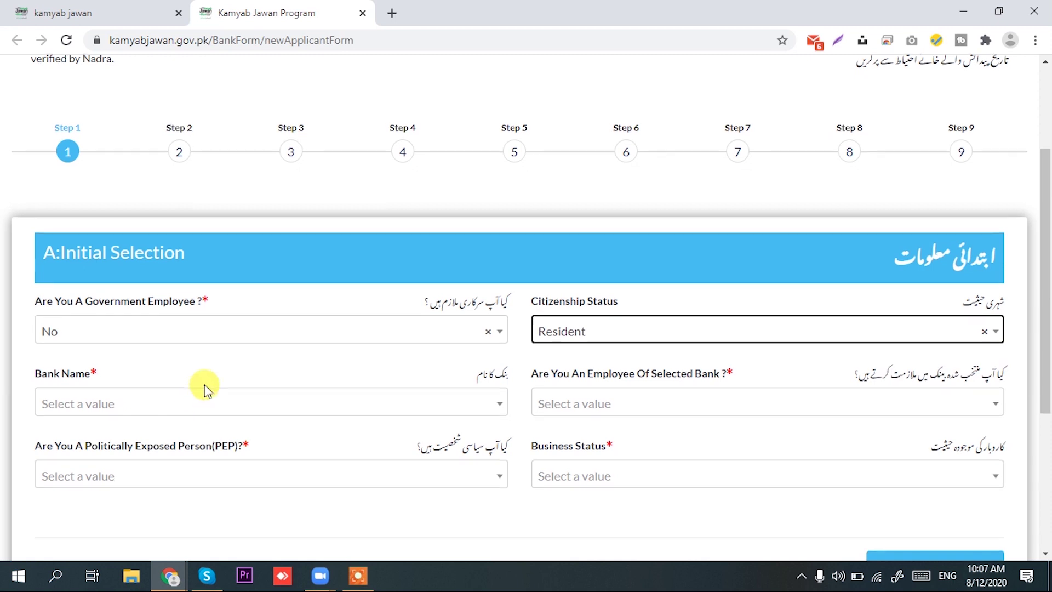
Select Meezan Bank Limited in the Bank Name dropdown
scroll(204, 387, "down", 1)
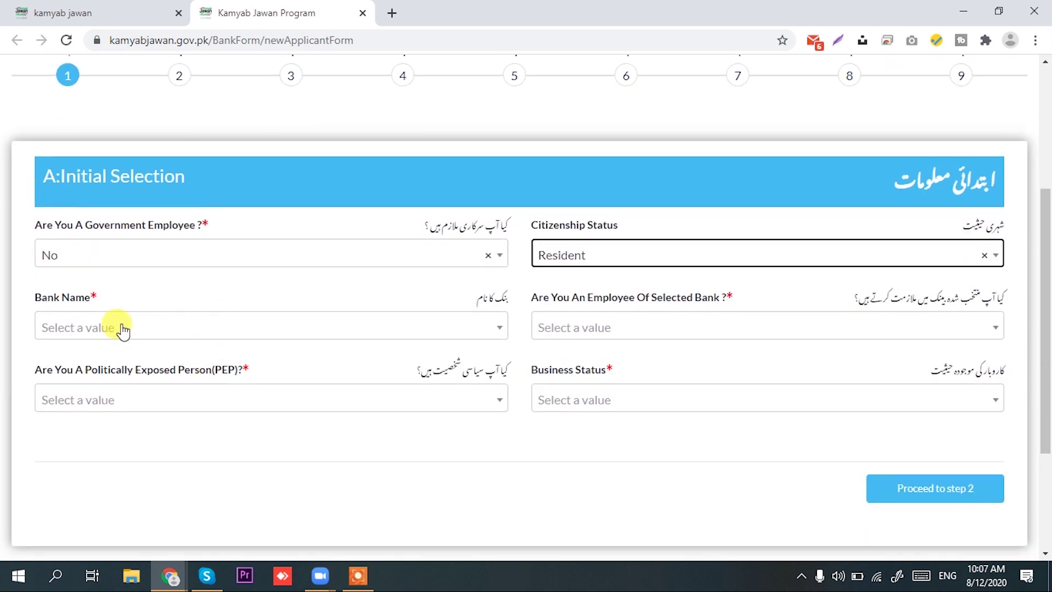
left_click(243, 329)
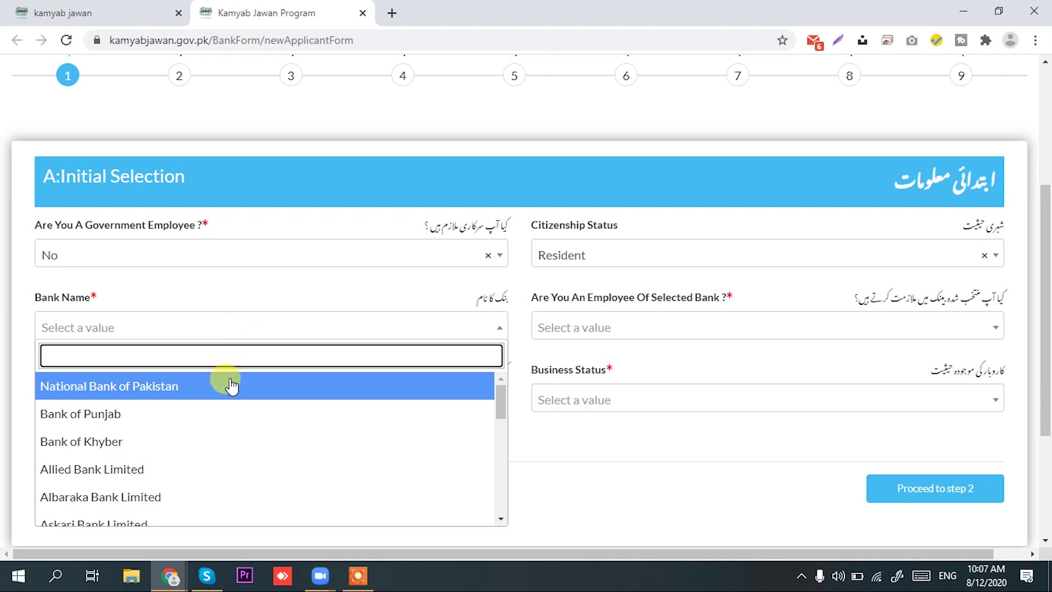
scroll(225, 463, "down", 6)
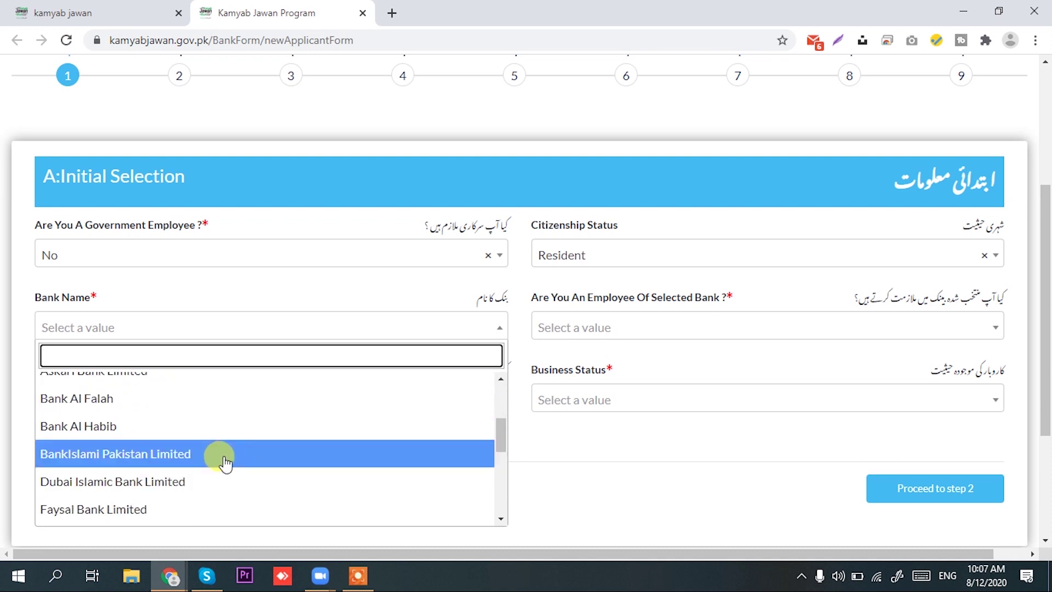
scroll(225, 463, "down", 1)
scroll(224, 454, "up", 7)
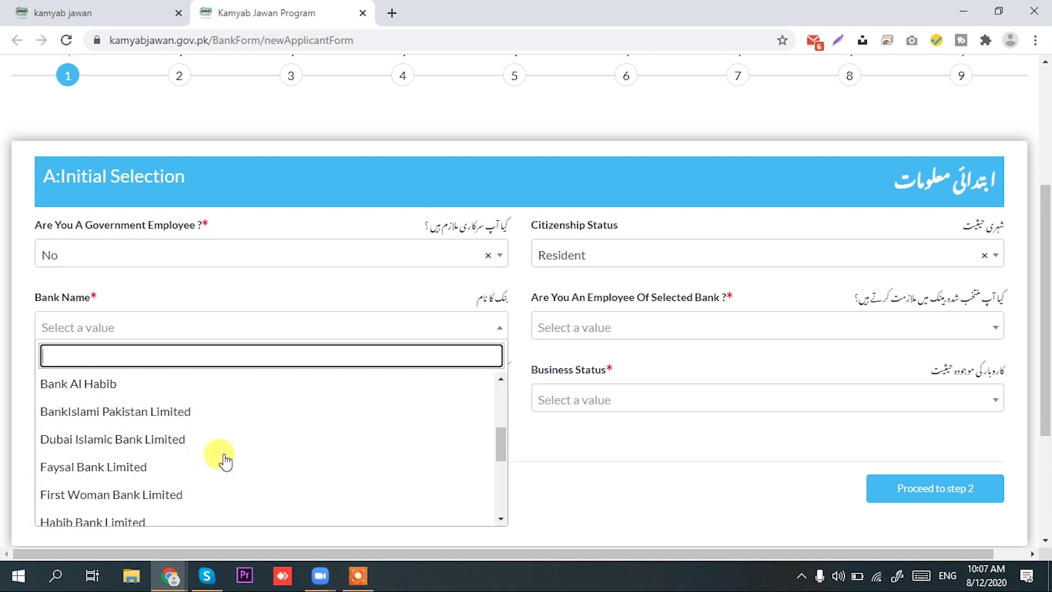
scroll(224, 447, "down", 4)
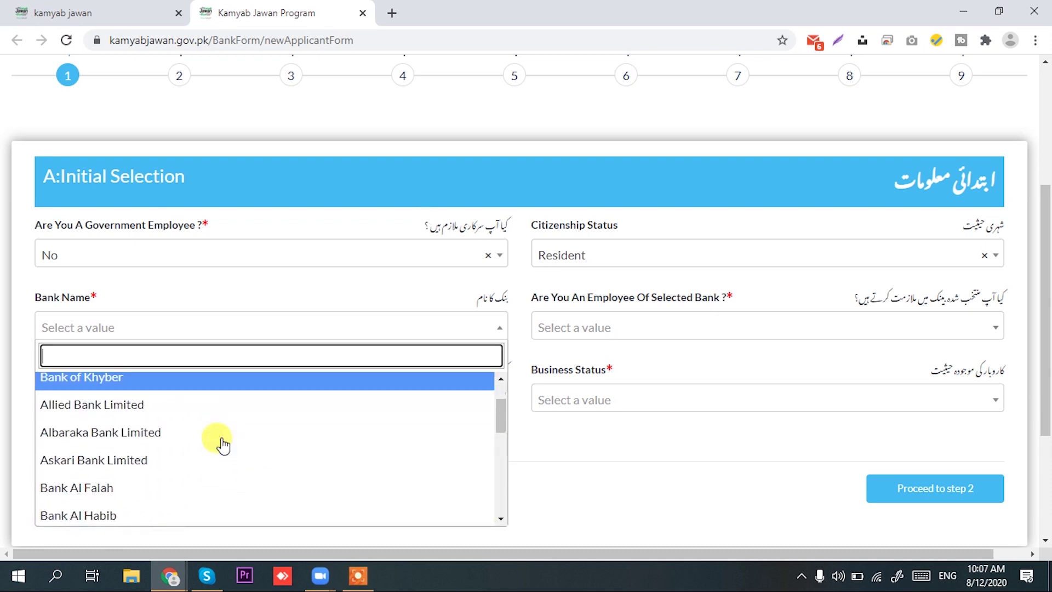
scroll(219, 443, "down", 5)
scroll(218, 442, "up", 3)
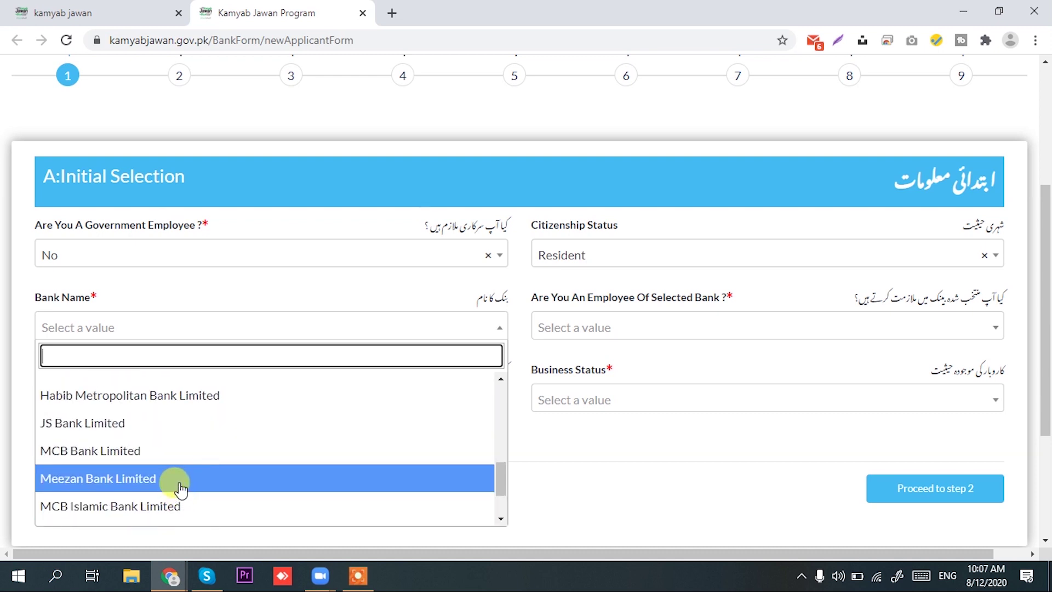
left_click(205, 481)
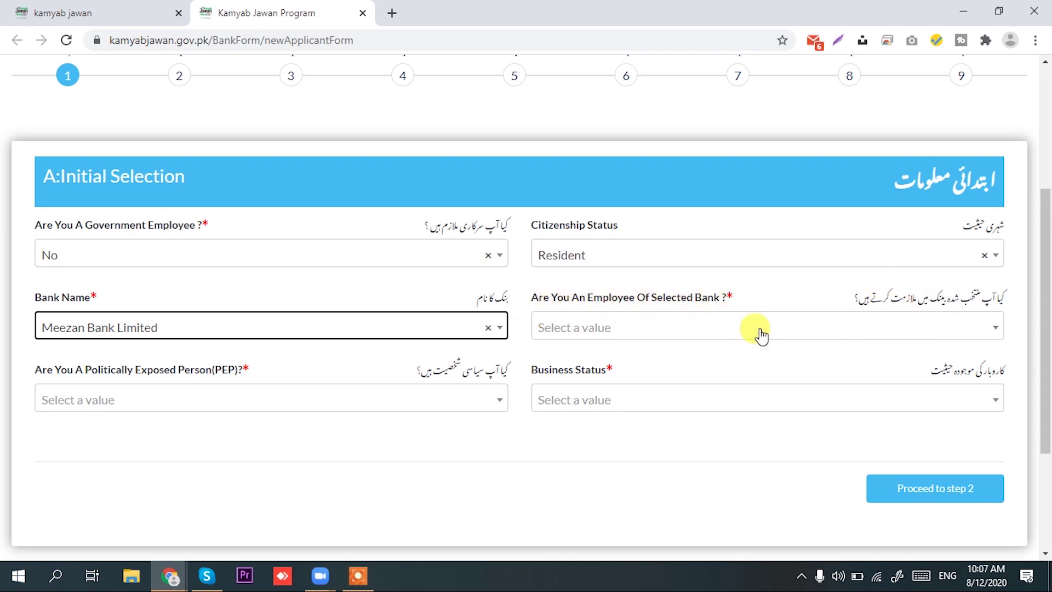
Answer No for Employee of Selected Bank and PEP, and set Business Status to New Business
left_click(971, 329)
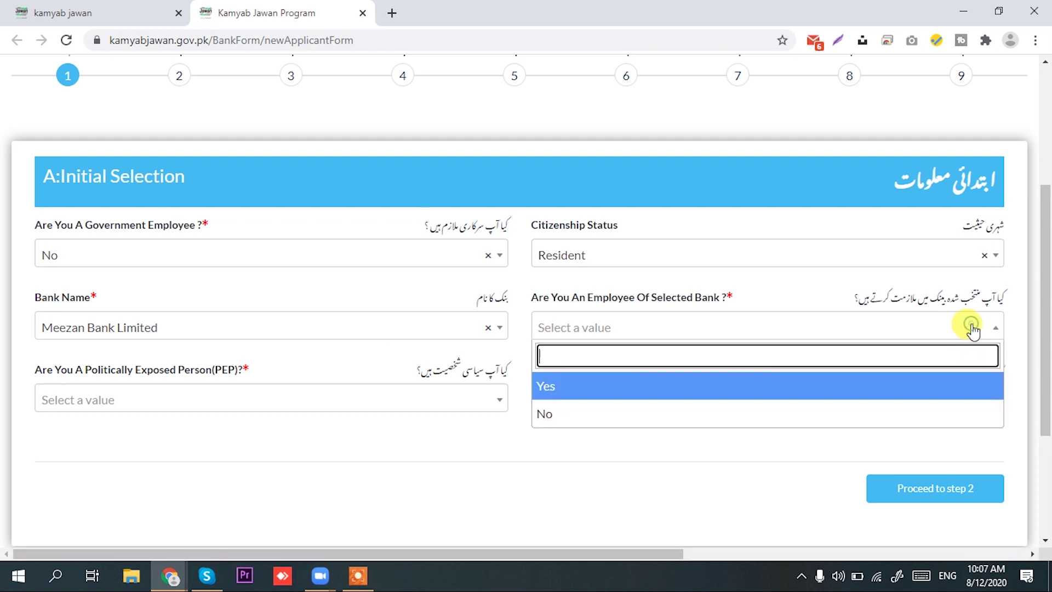
left_click(620, 421)
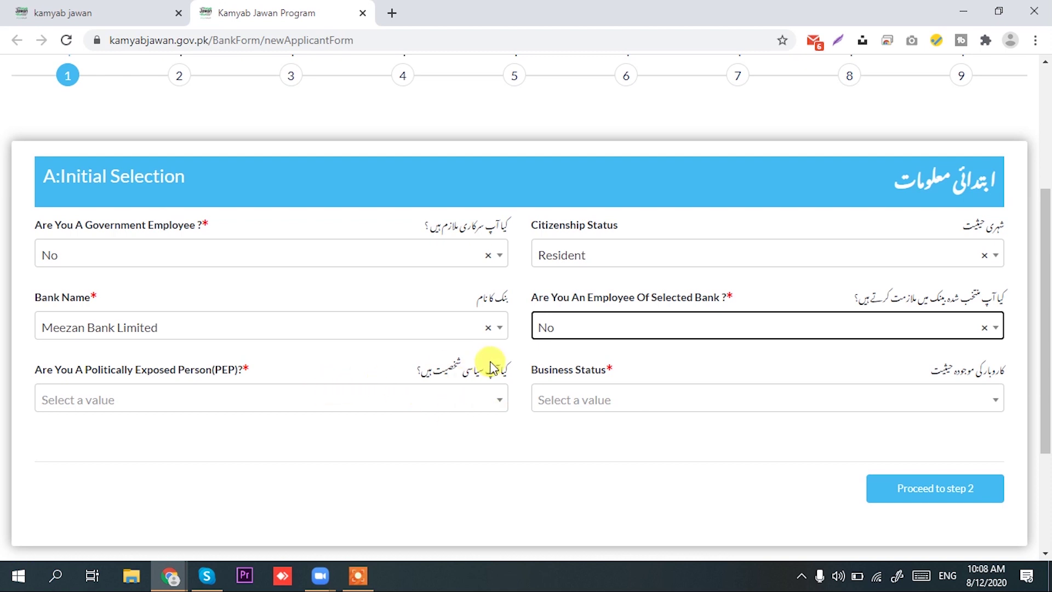
left_click(495, 402)
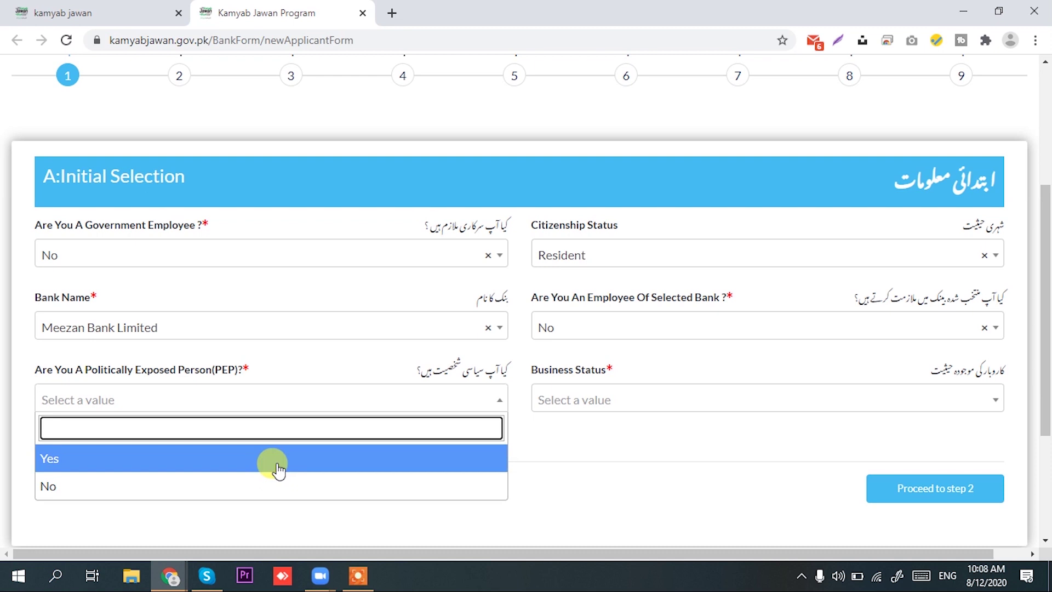
left_click(274, 486)
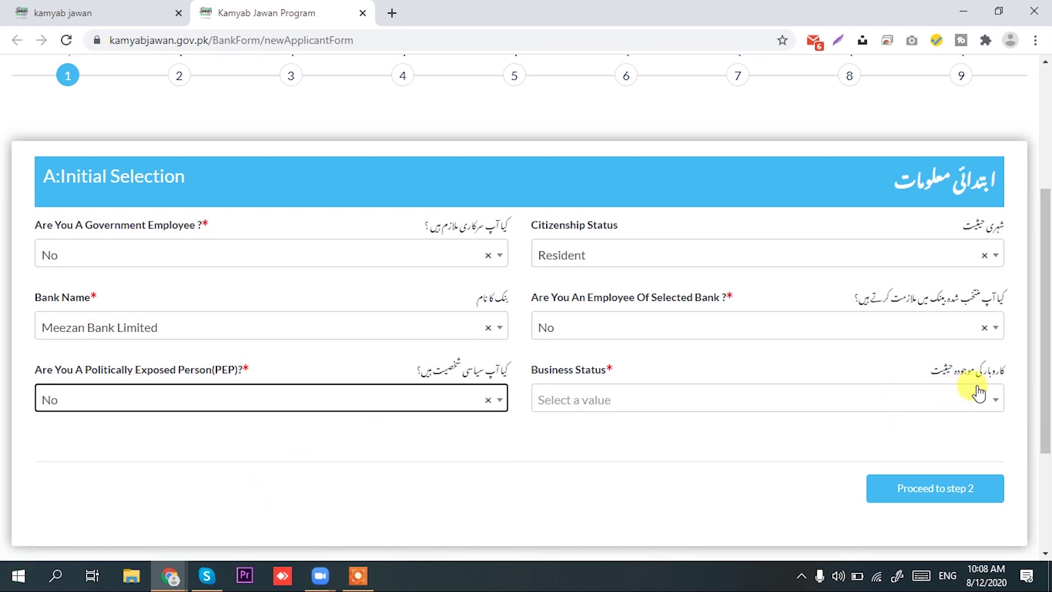
left_click(931, 401)
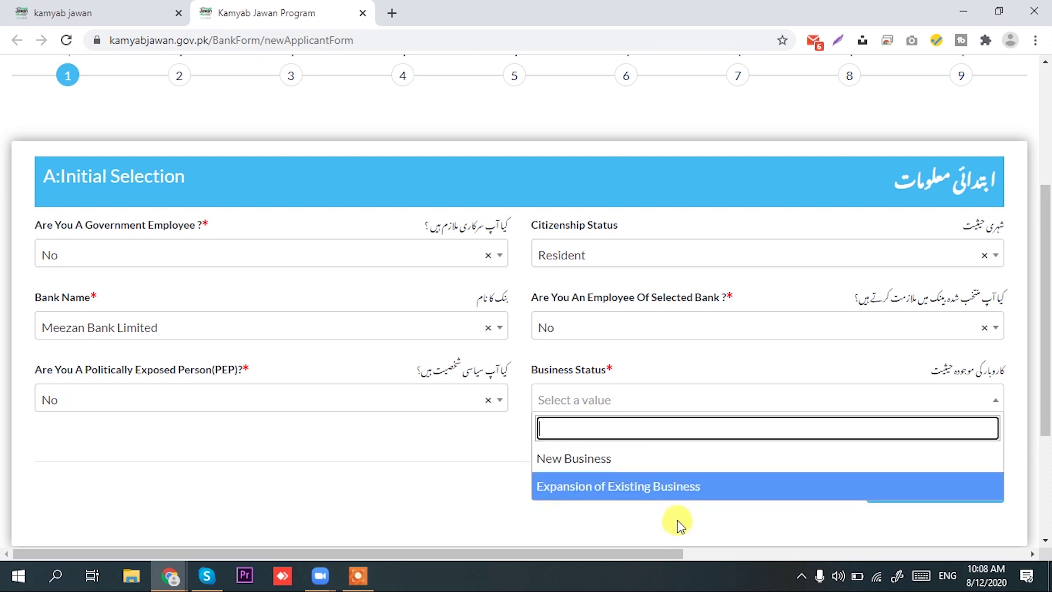
left_click(688, 469)
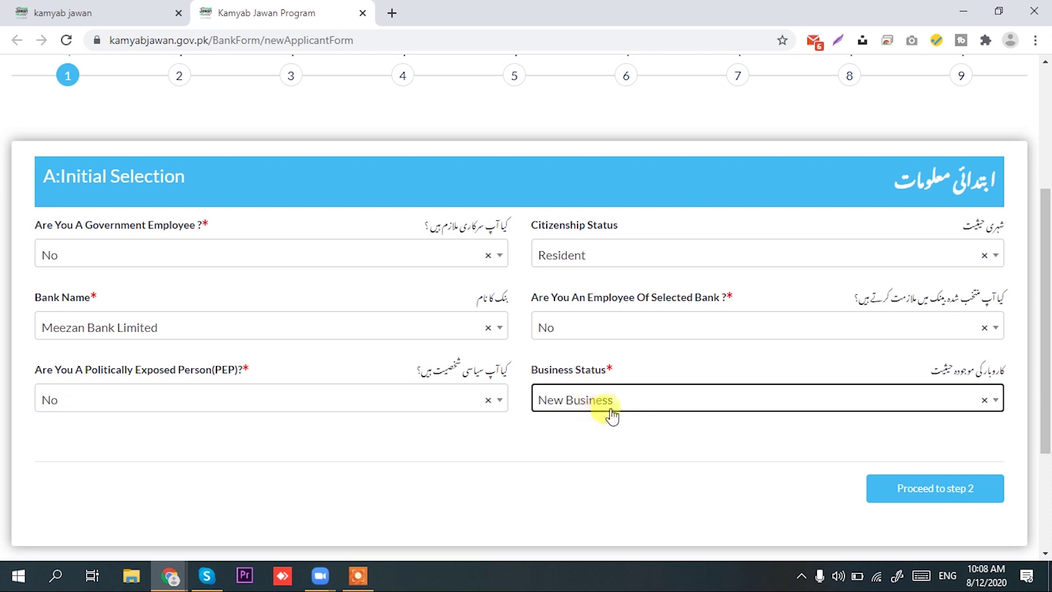
left_click(932, 482)
scroll(964, 417, "down", 2)
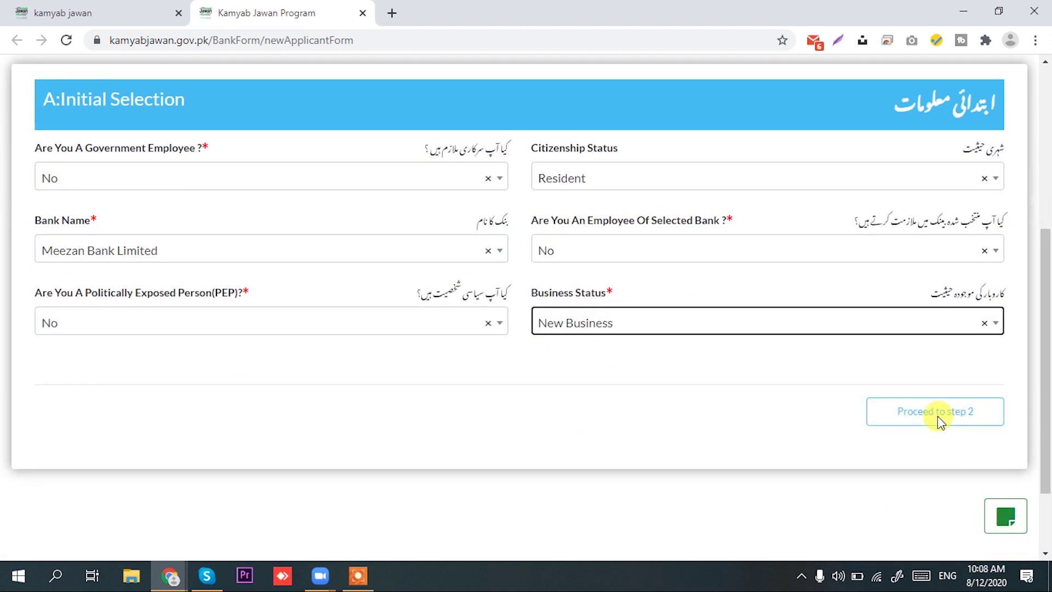
Advance to Personal Information, enter the applicant's full name, and set Gender to Male
left_click(948, 419)
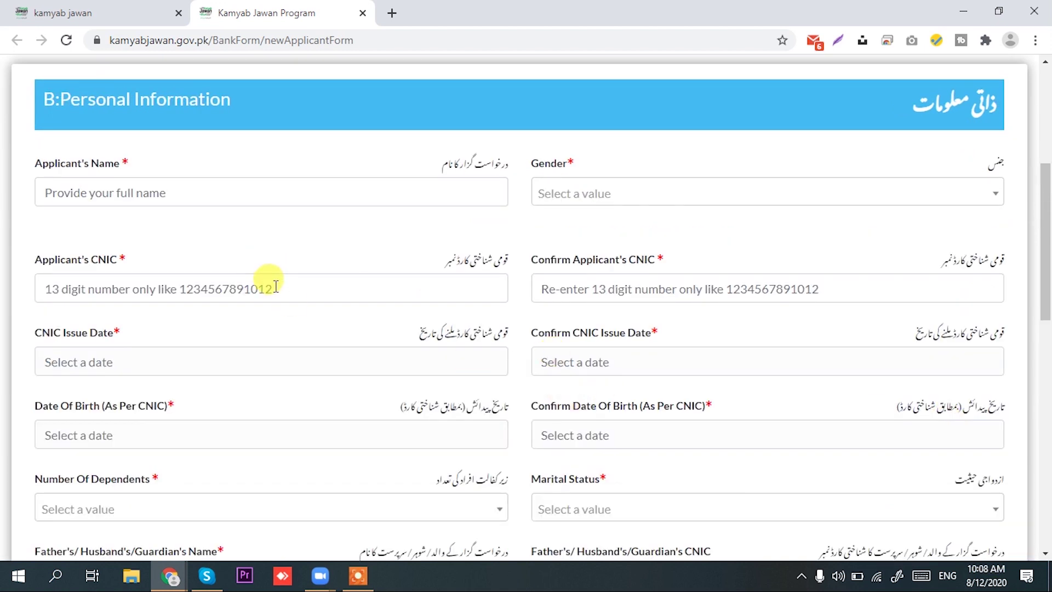
scroll(275, 286, "up", 5)
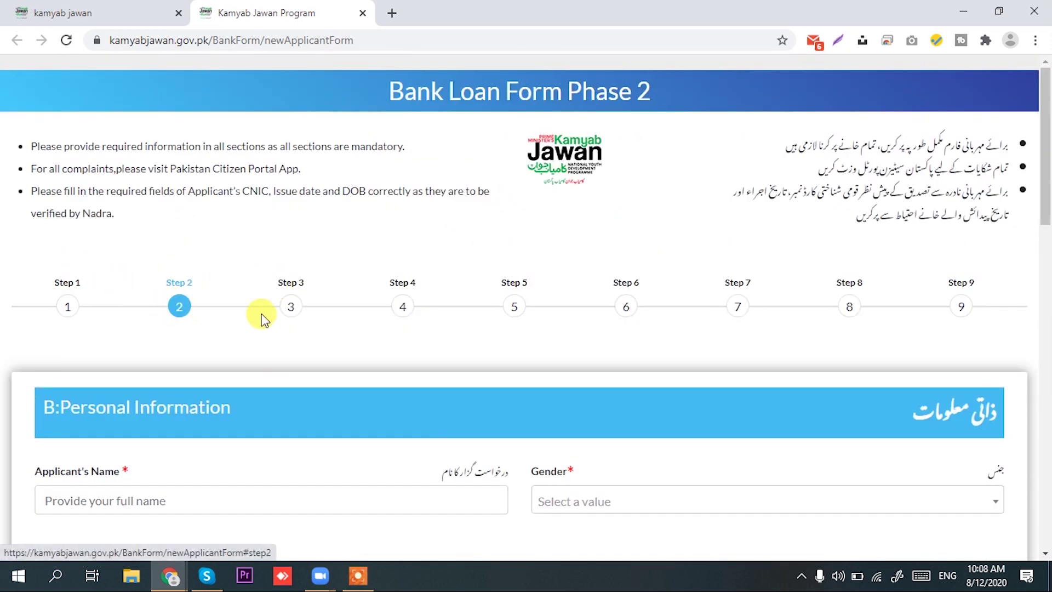
scroll(262, 314, "down", 3)
scroll(96, 274, "down", 1)
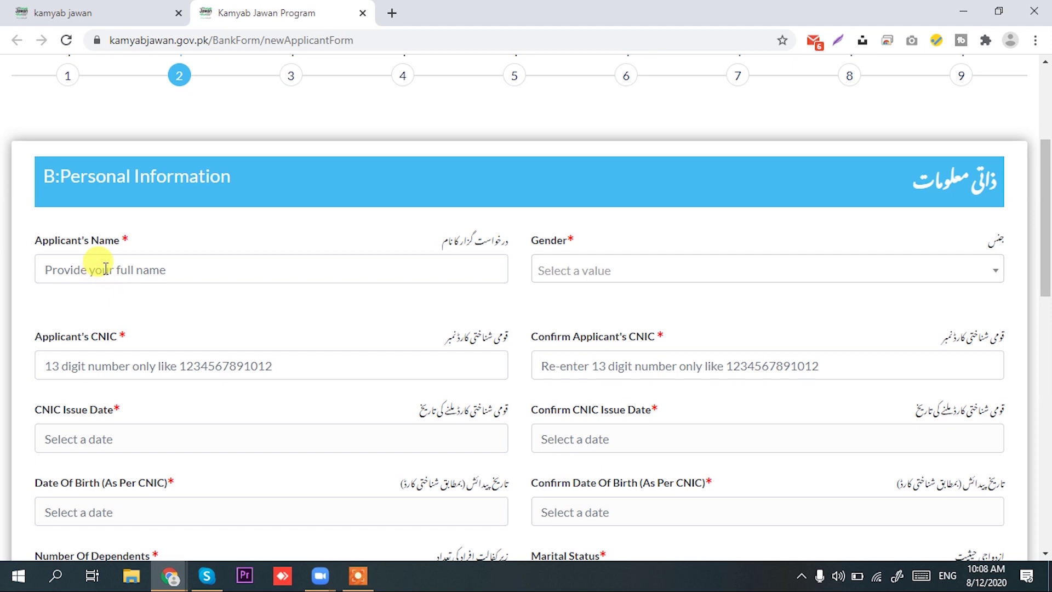
left_click(106, 268)
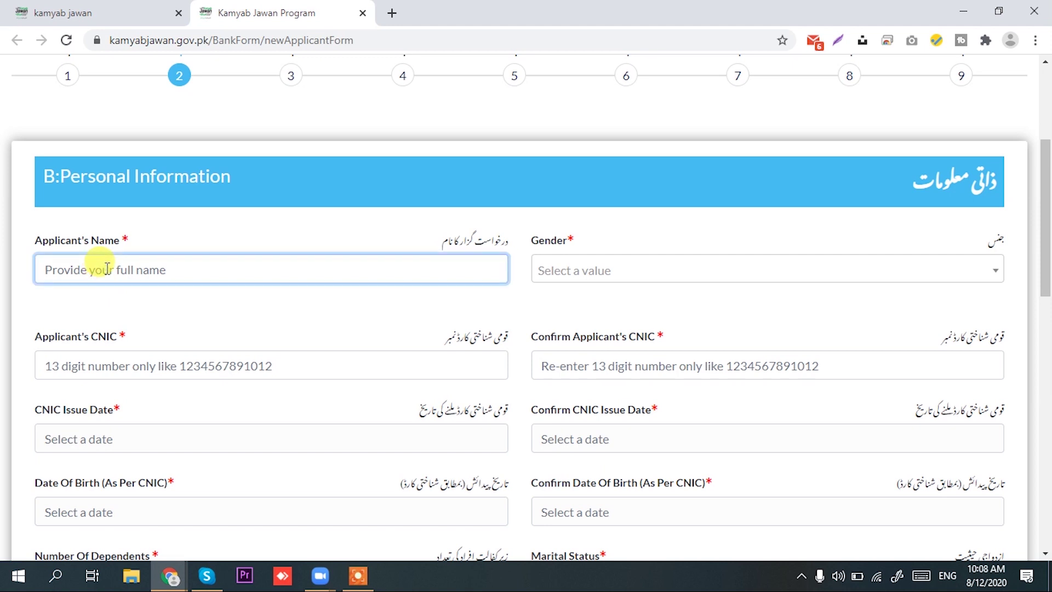
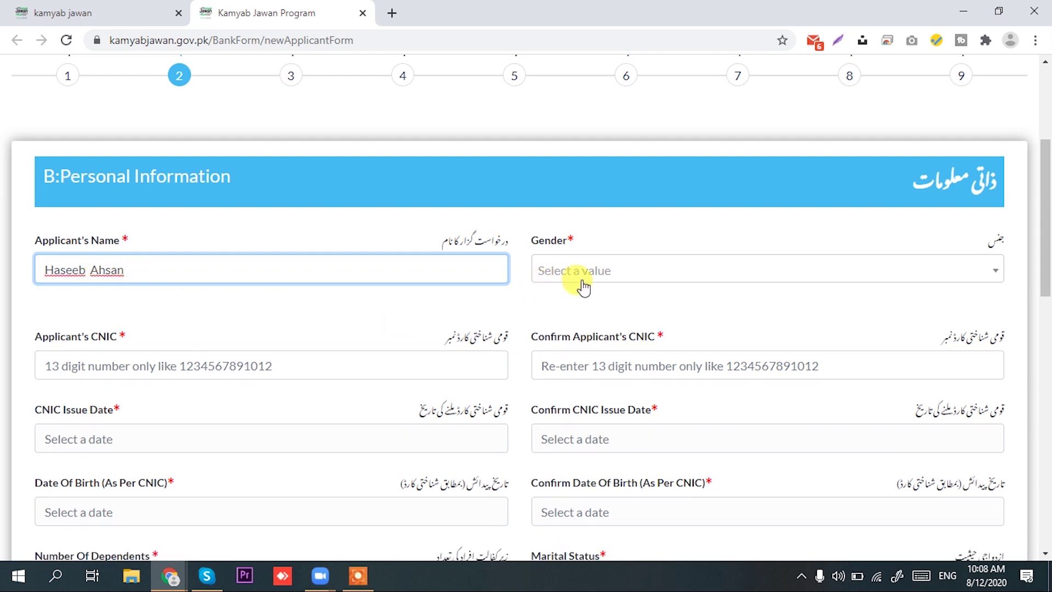
left_click(639, 282)
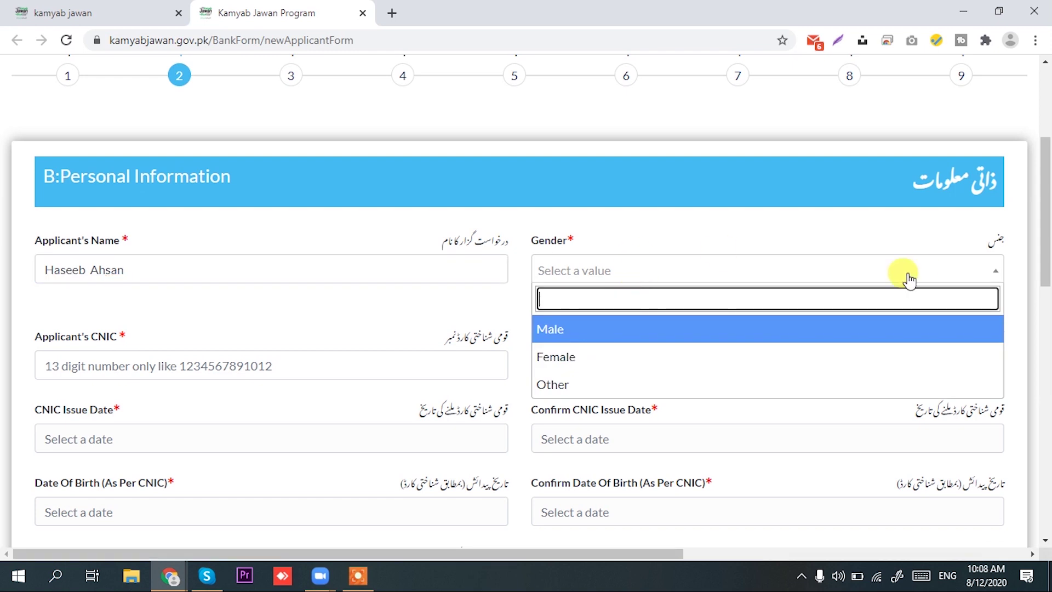
left_click(633, 332)
scroll(169, 292, "down", 1)
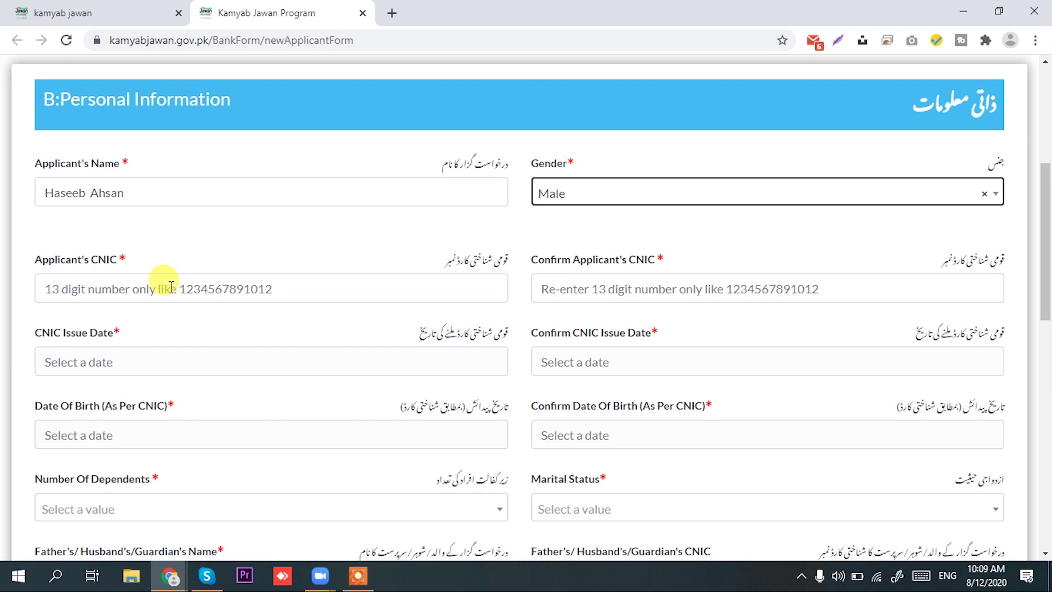
Enter the applicant's CNIC and the issue date 09/13/2012 in both paired fields
left_click(131, 285)
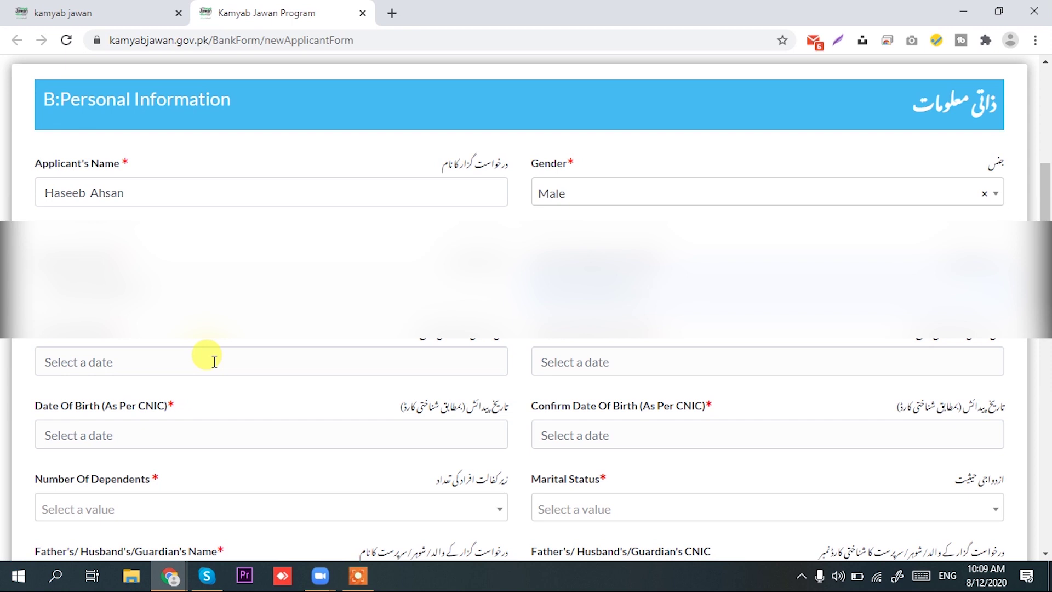
type("09/13/2012")
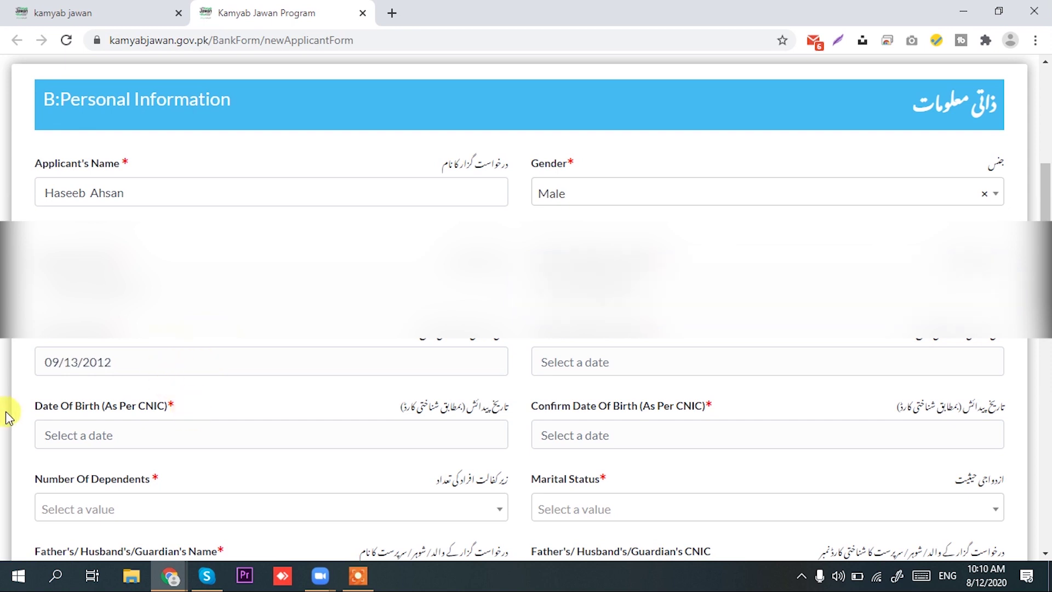
left_click(658, 361)
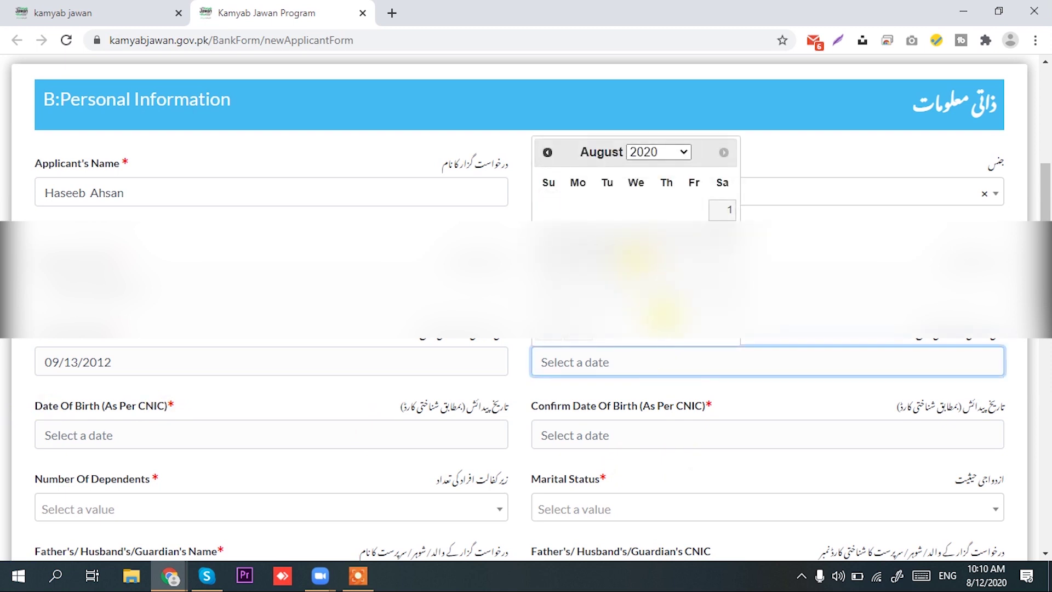
left_click(716, 152)
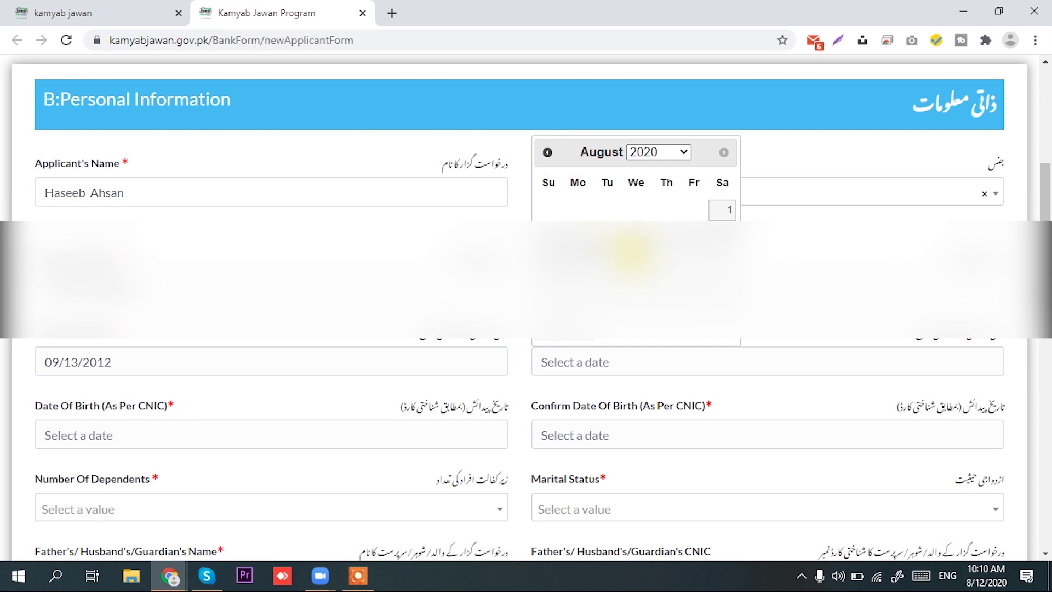
scroll(526, 383, "down", 3)
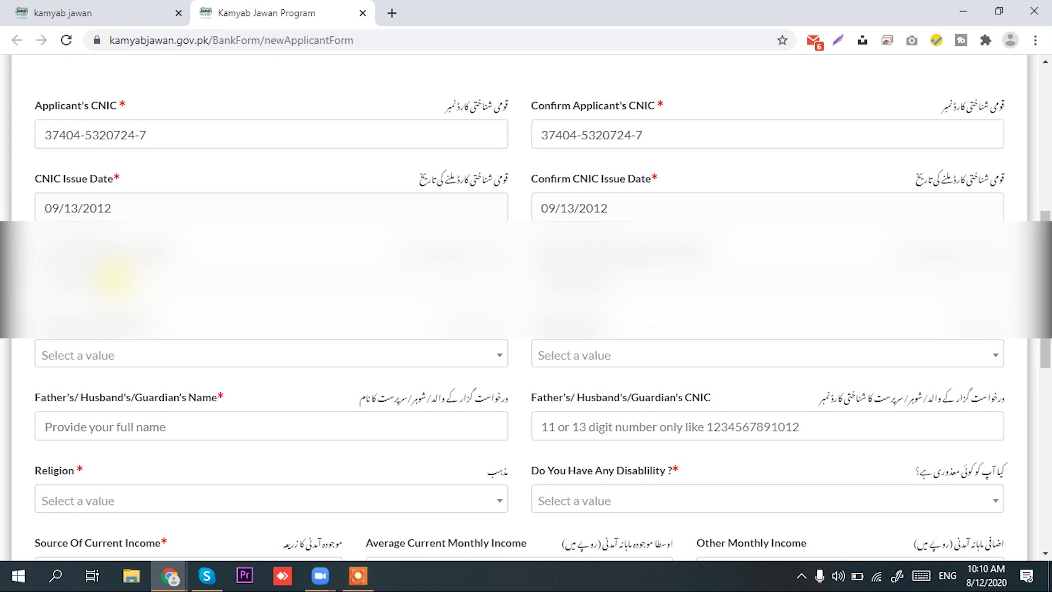
left_click(116, 273)
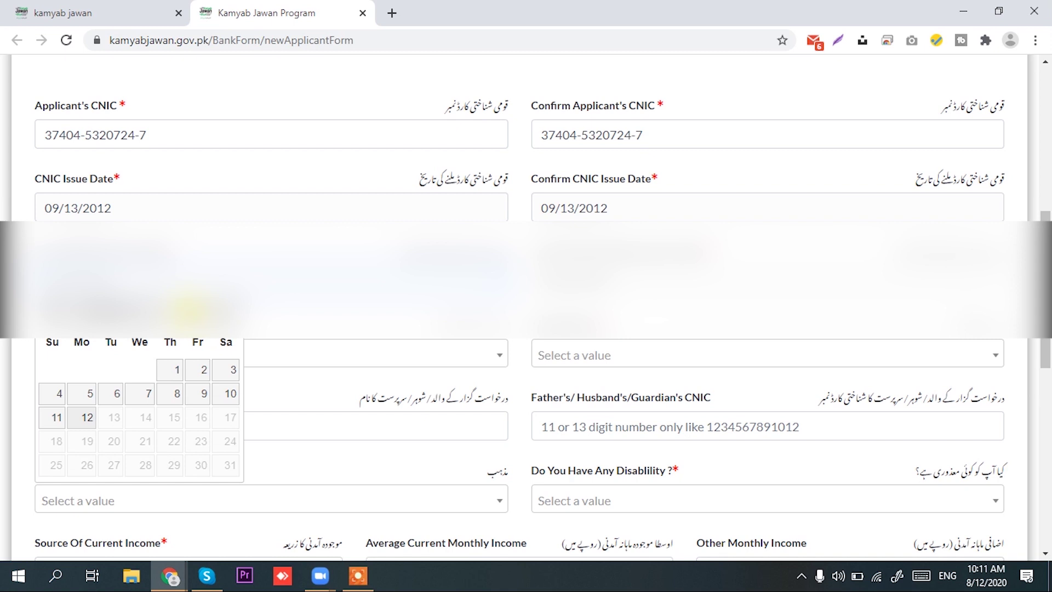
left_click(186, 310)
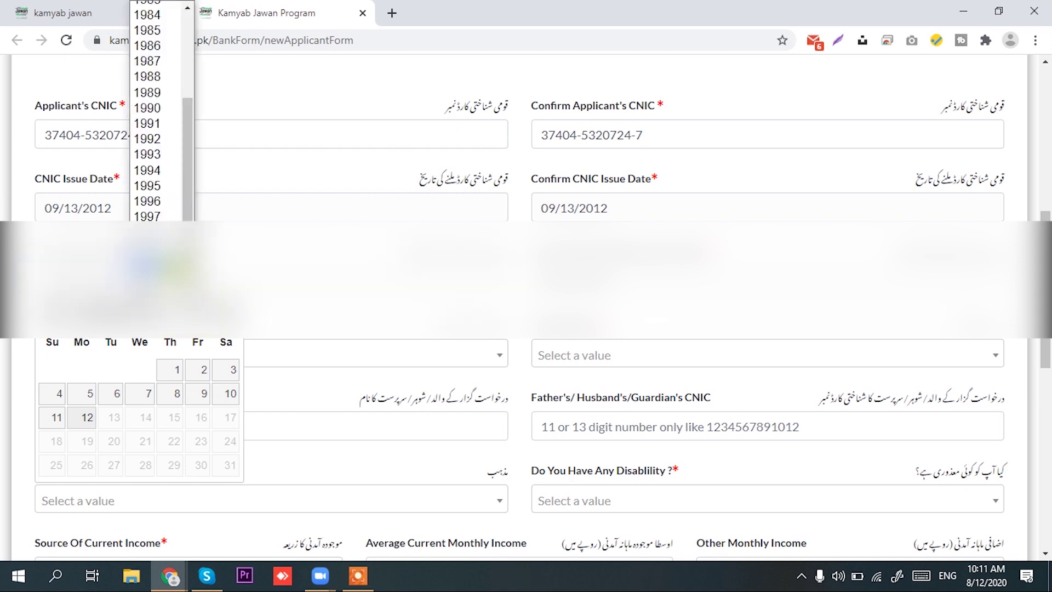
scroll(159, 109, "up", 3)
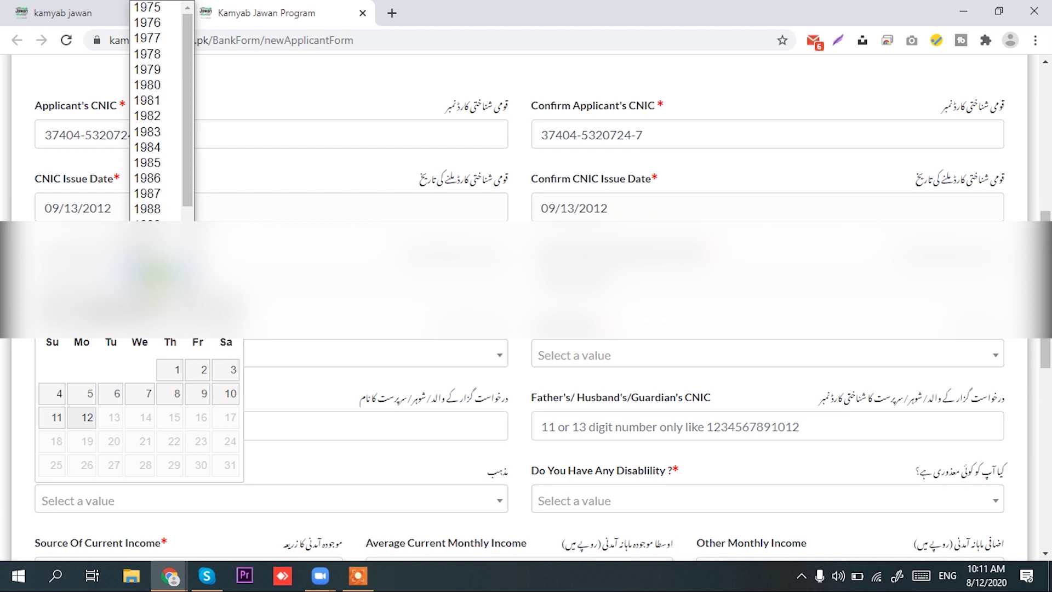
left_click(156, 263)
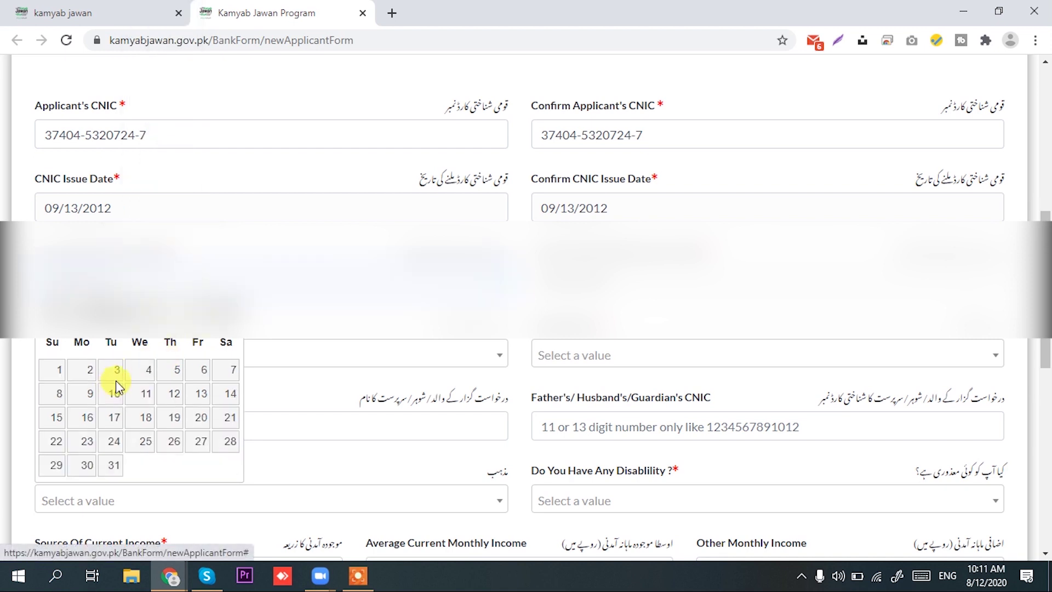
left_click(222, 310)
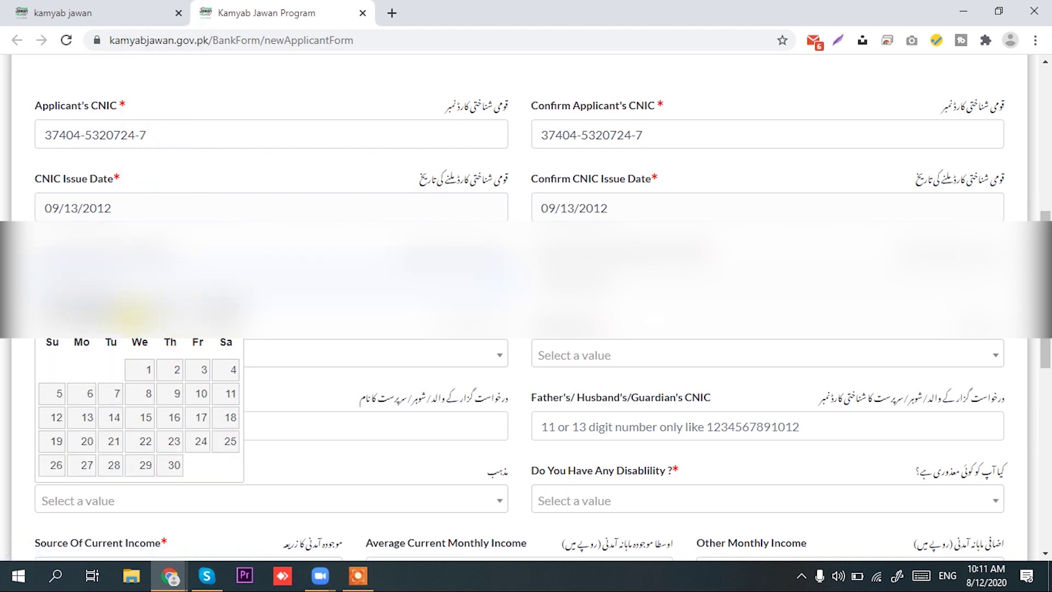
left_click(60, 310)
left_click(60, 310)
left_click(60, 310)
left_click(60, 310)
left_click(59, 310)
left_click(59, 310)
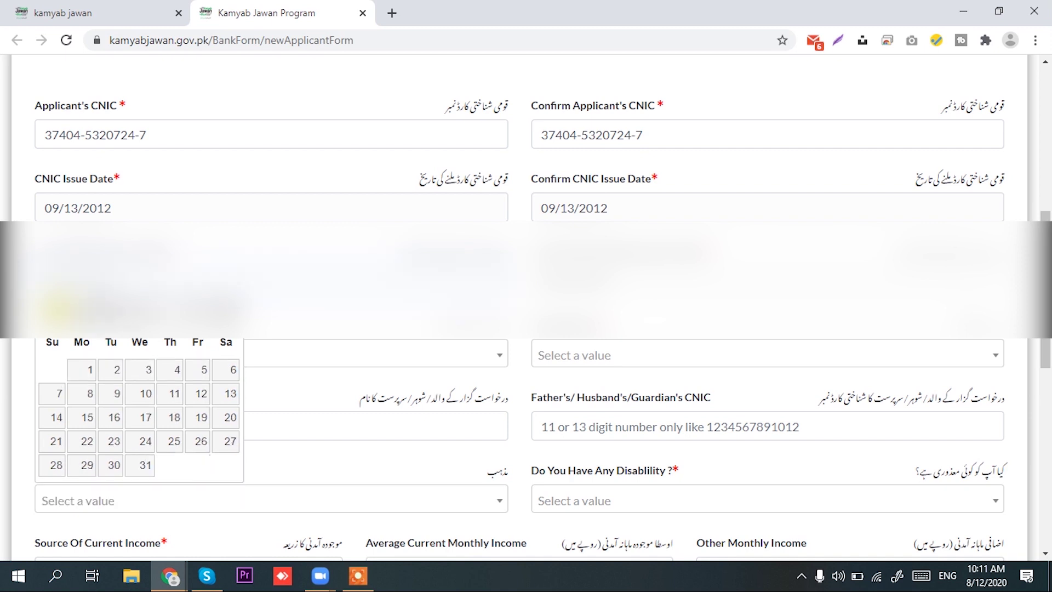
left_click(143, 419)
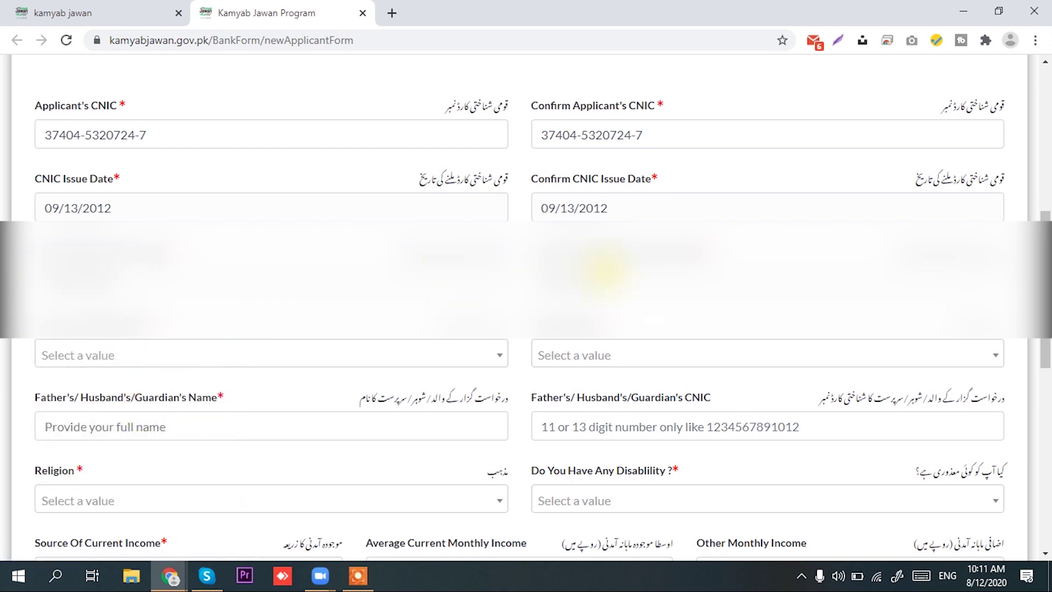
left_click(654, 326)
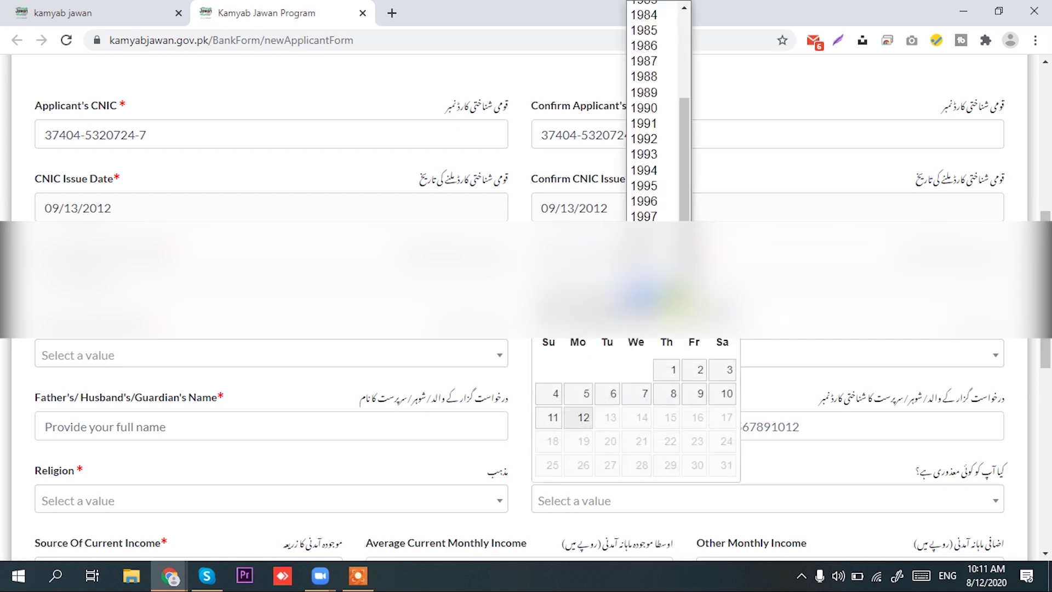
left_click(678, 155)
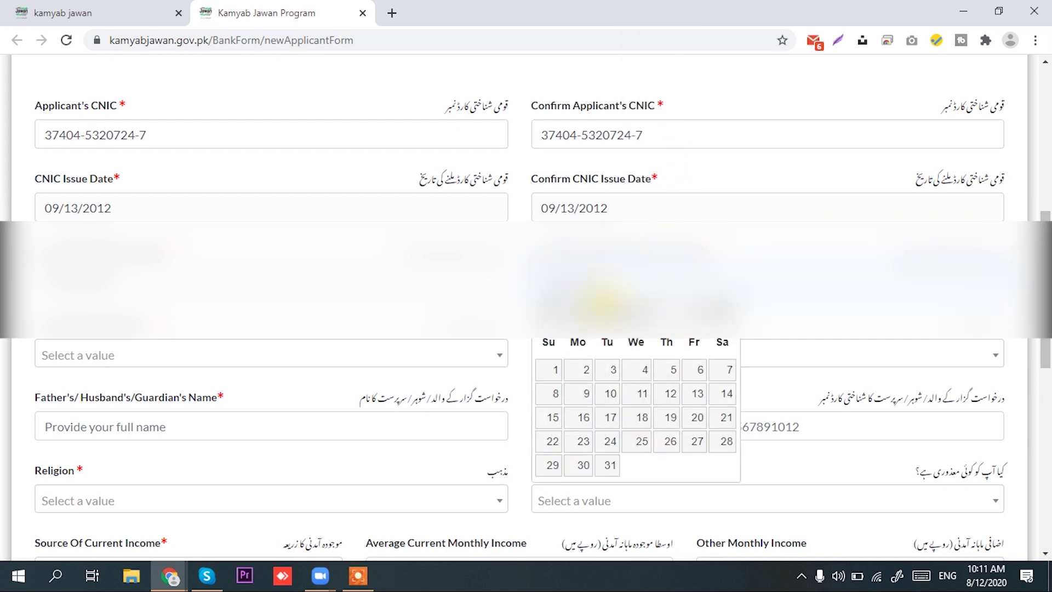
left_click(555, 313)
left_click(553, 313)
left_click(552, 313)
left_click(551, 312)
left_click(551, 312)
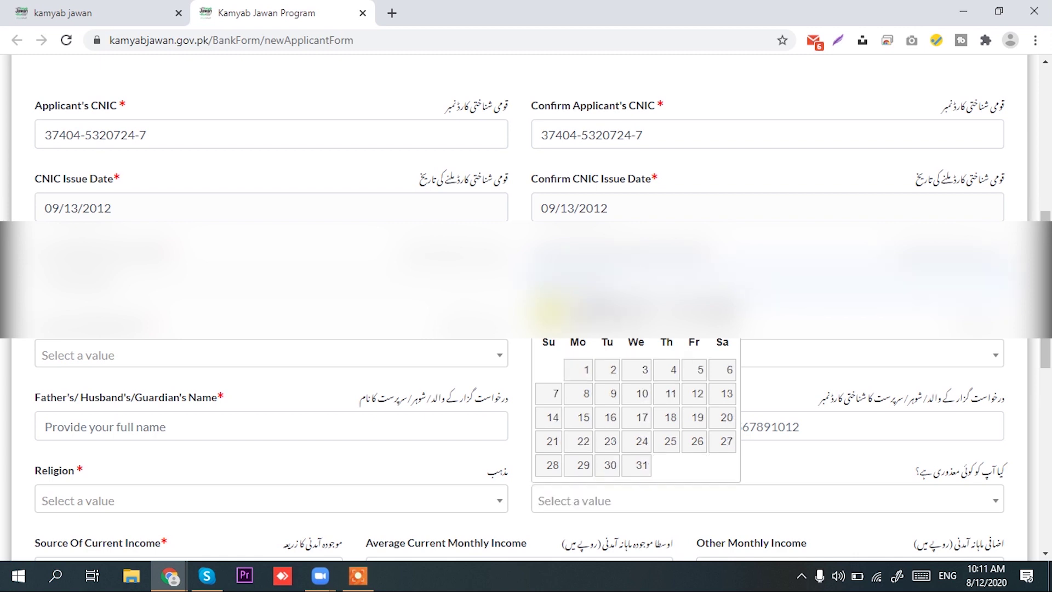
left_click(634, 416)
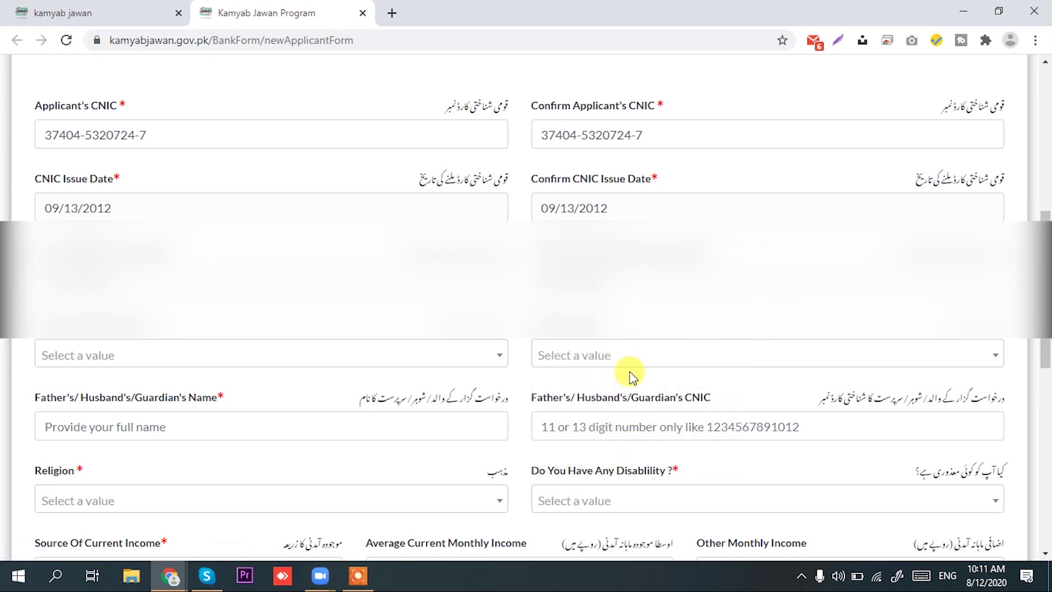
left_click(482, 359)
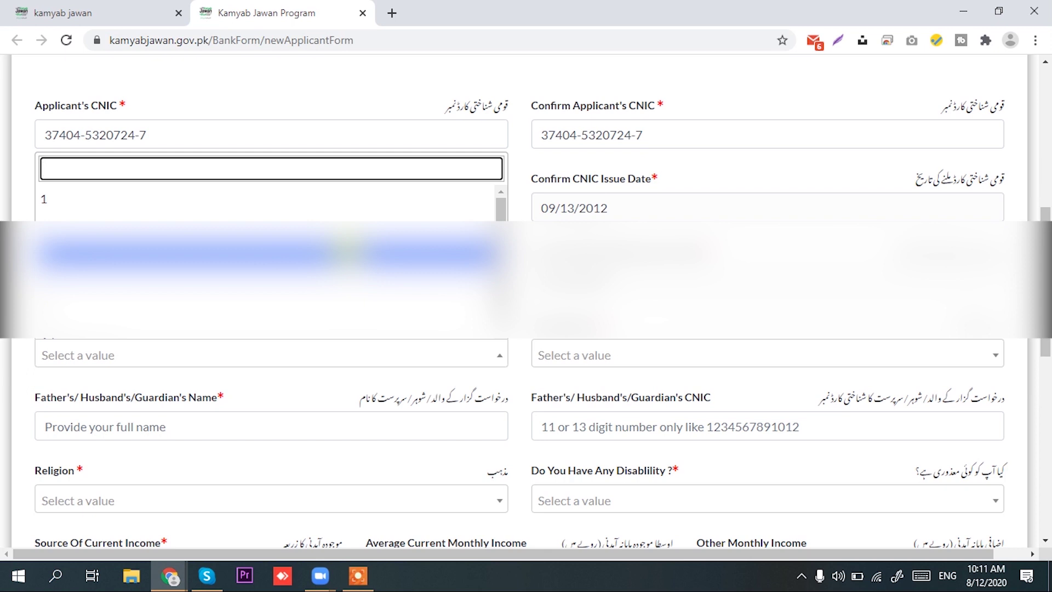
Choose 5 in Number Of Dependents and Unmarried in Marital Status
scroll(223, 296, "down", 1)
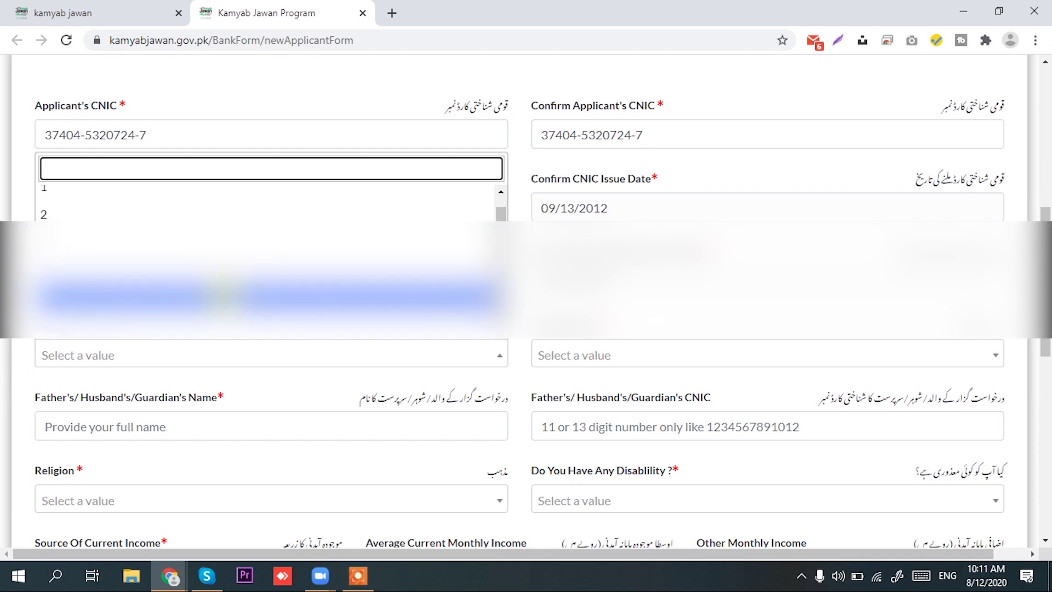
scroll(182, 257, "down", 1)
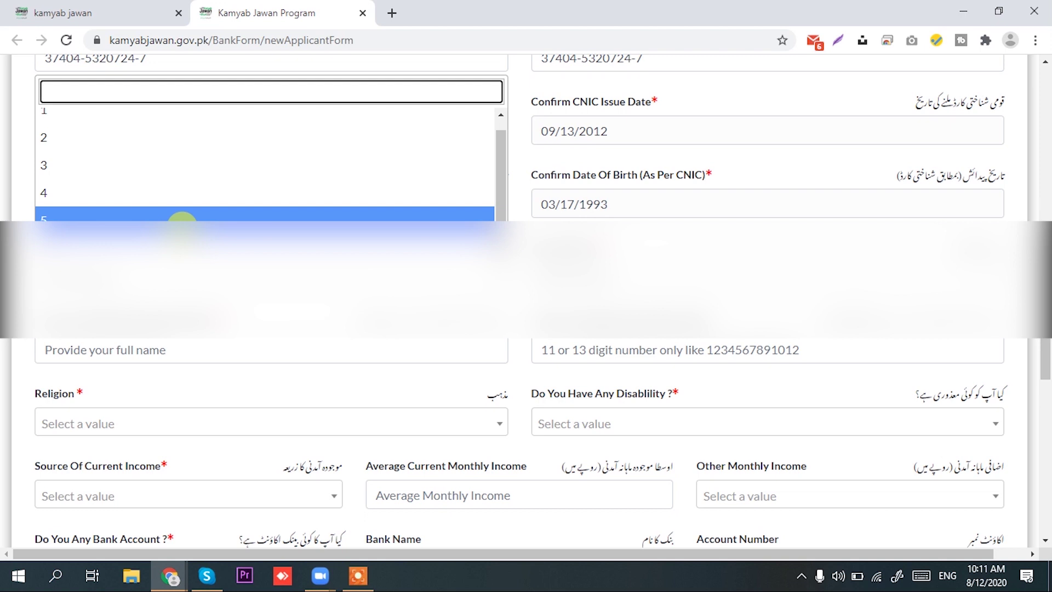
left_click(182, 219)
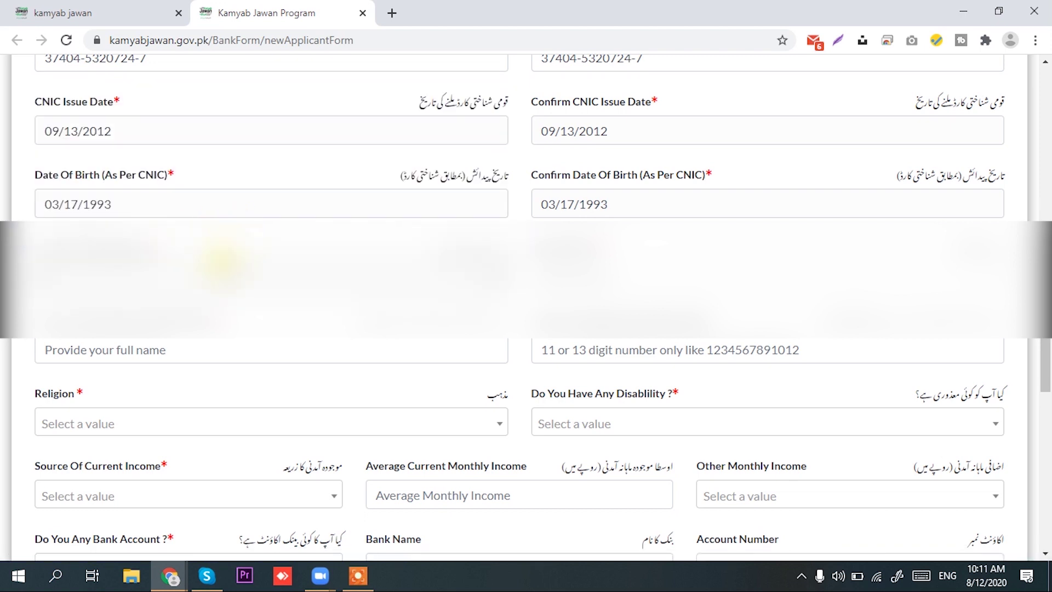
left_click(251, 269)
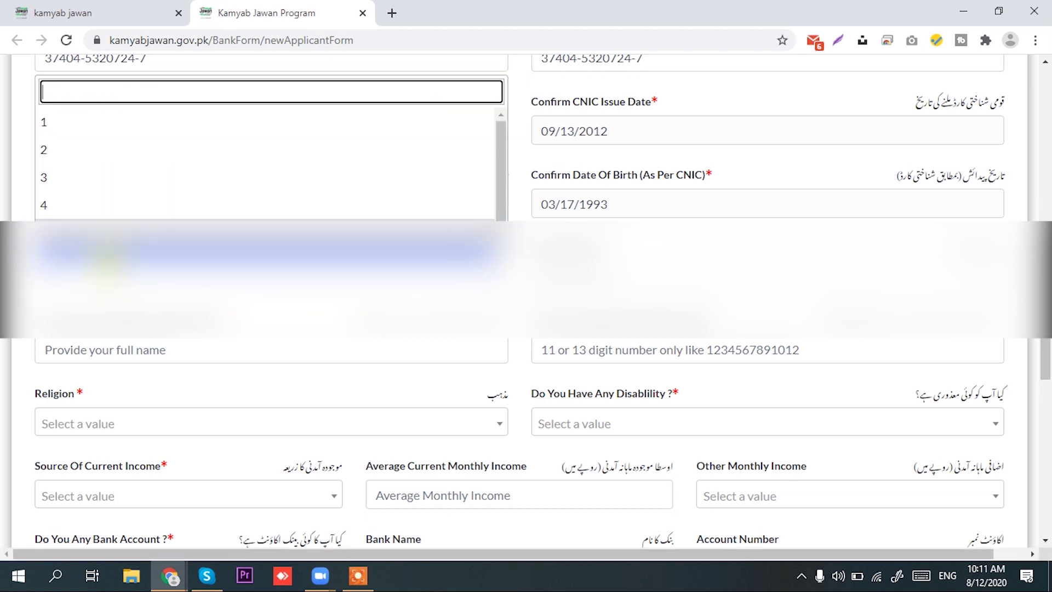
left_click(224, 274)
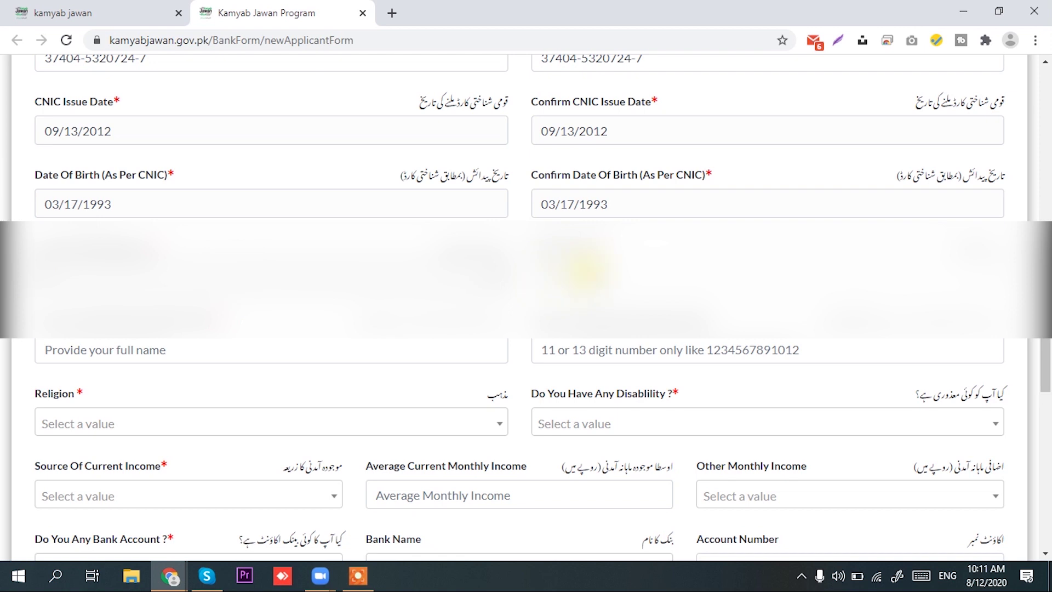
left_click(583, 268)
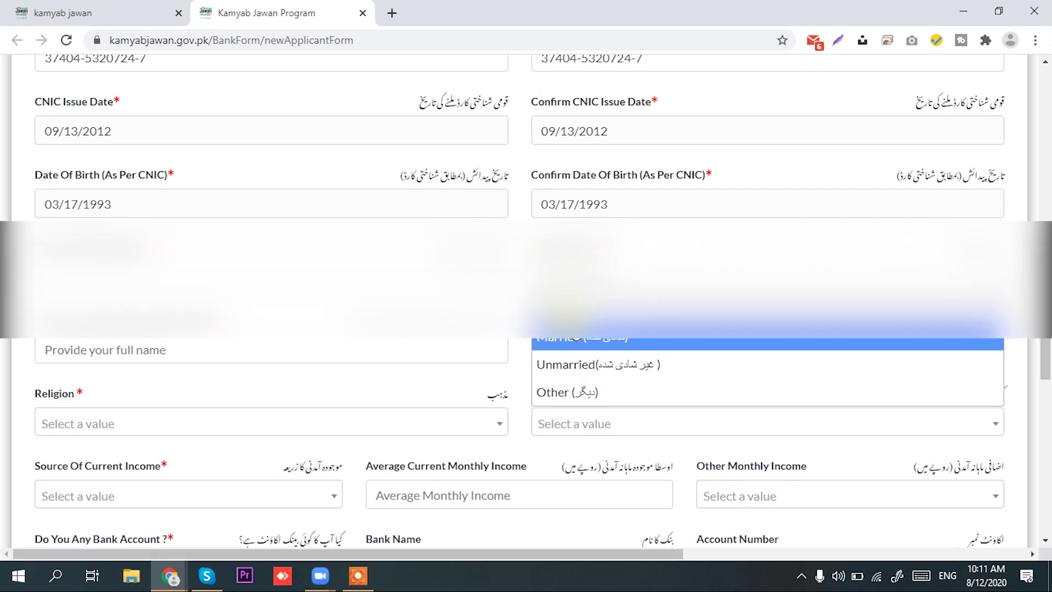
left_click(575, 366)
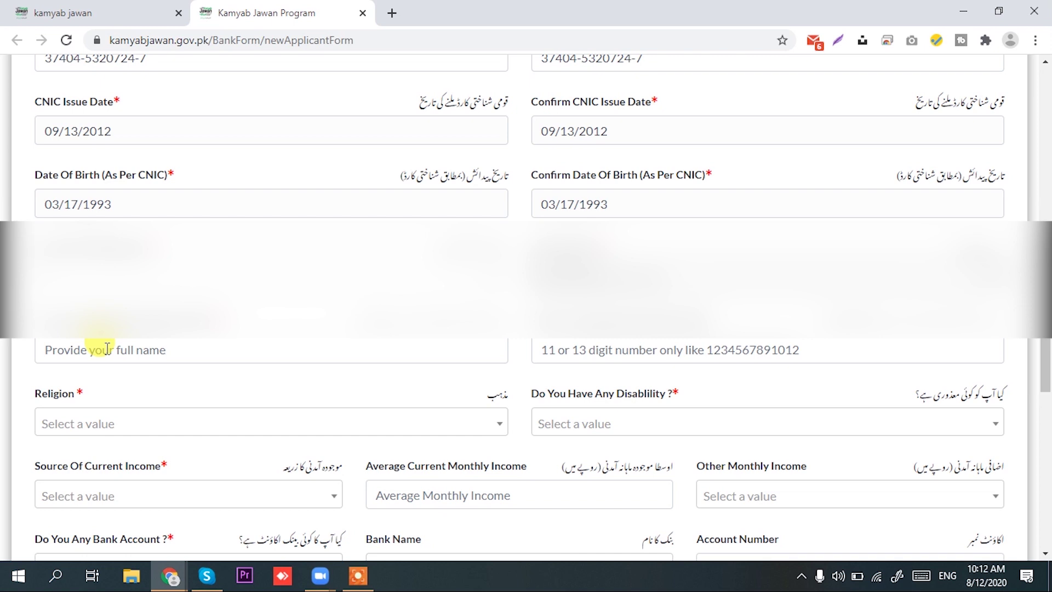
Paste the father's or guardian's full name into the guardian name field
left_click(107, 349)
left_click(670, 348)
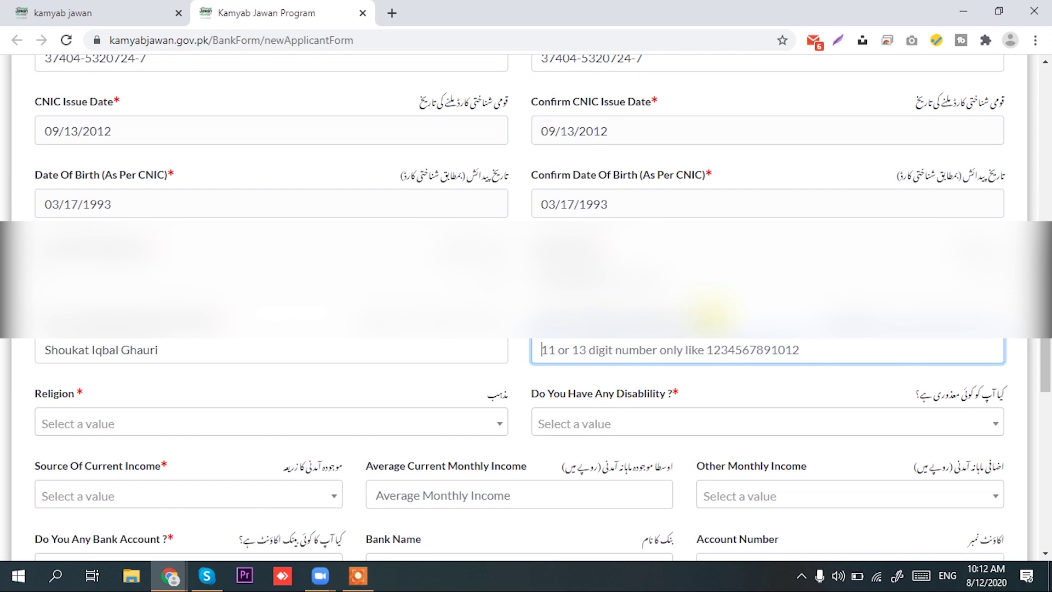
scroll(710, 313, "down", 3)
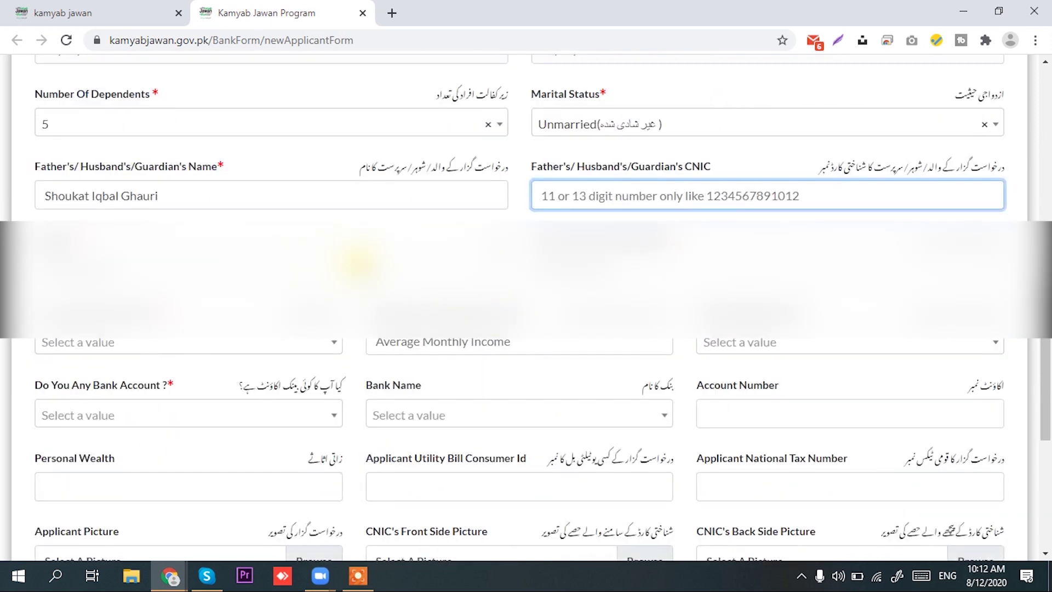
Set Religion to Islam and answer No under Disability
left_click(382, 268)
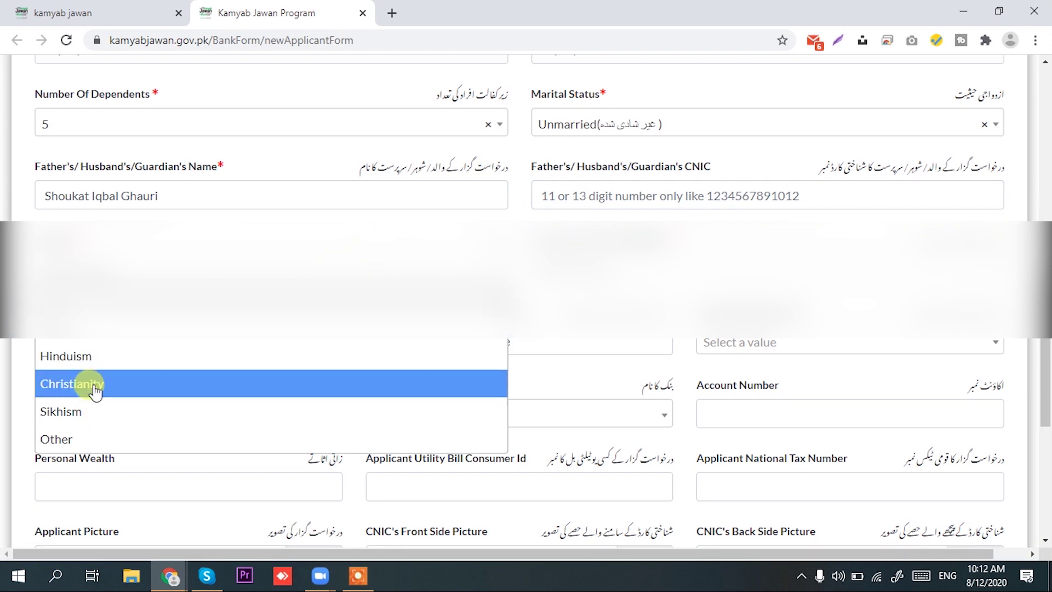
left_click(101, 336)
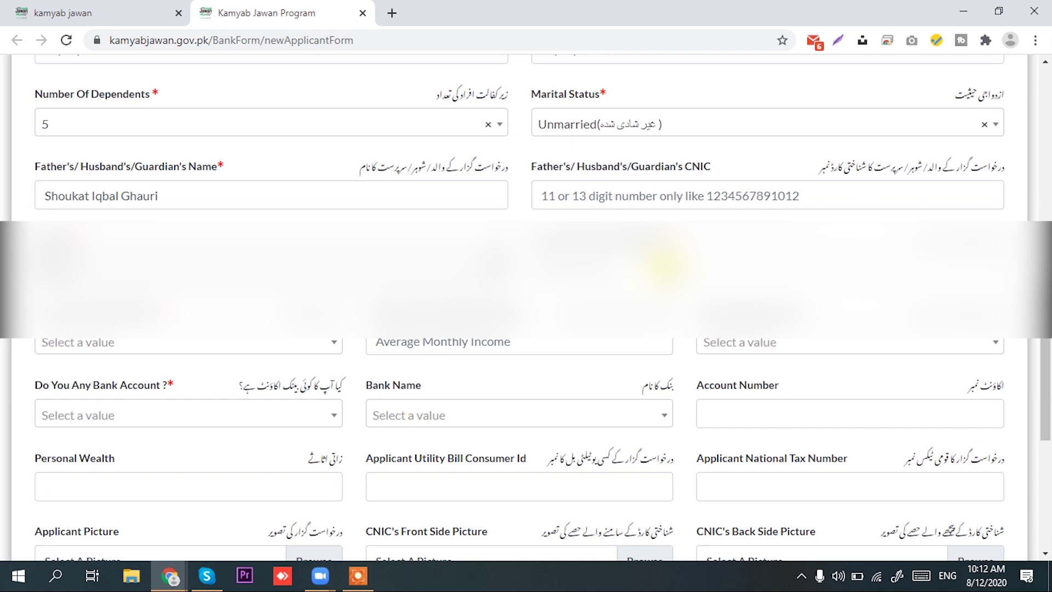
left_click(789, 266)
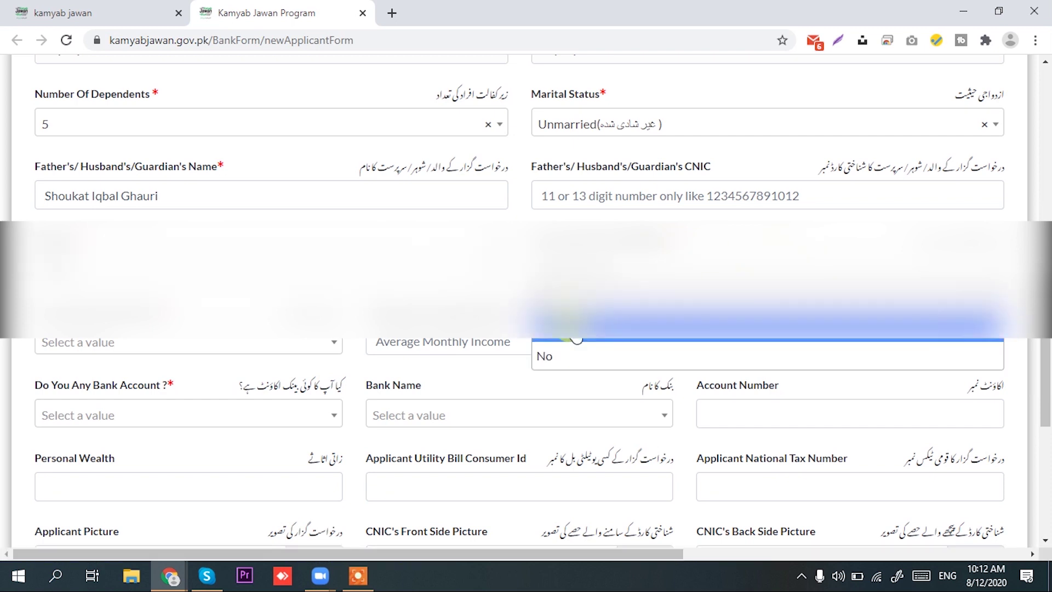
left_click(560, 363)
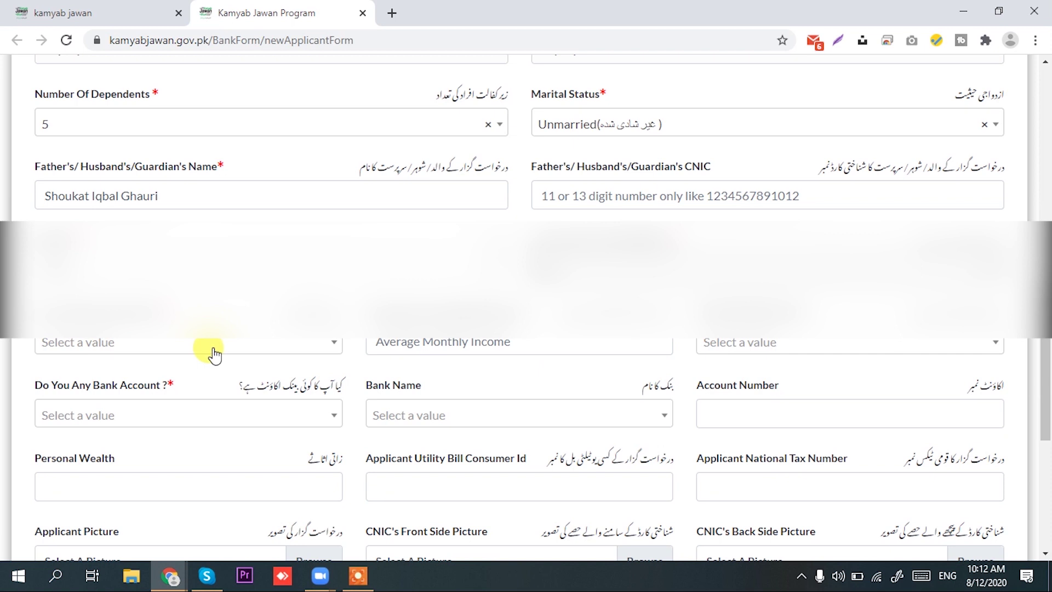
left_click(325, 344)
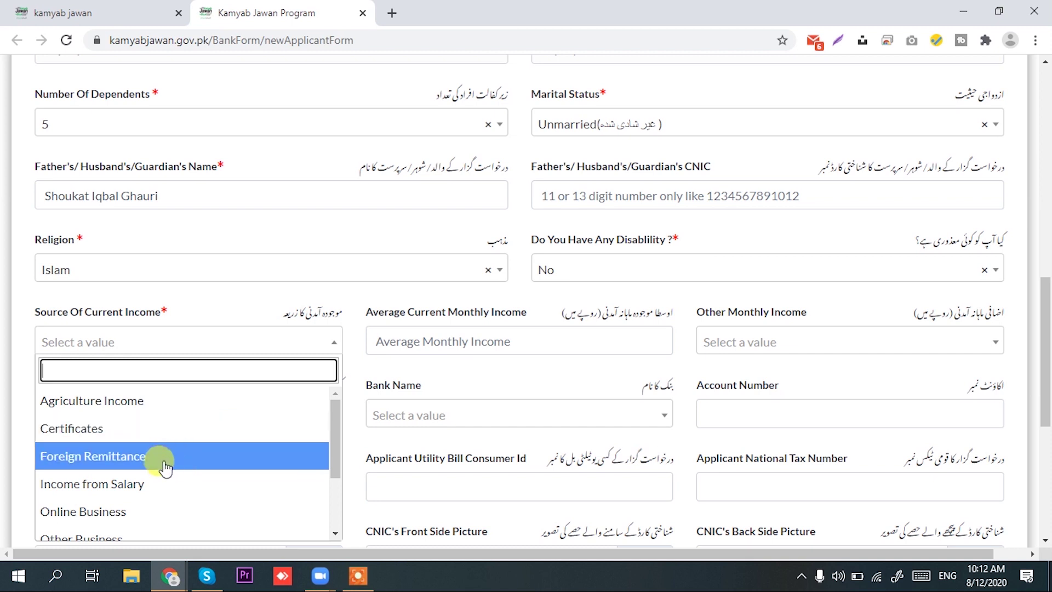
scroll(164, 468, "down", 2)
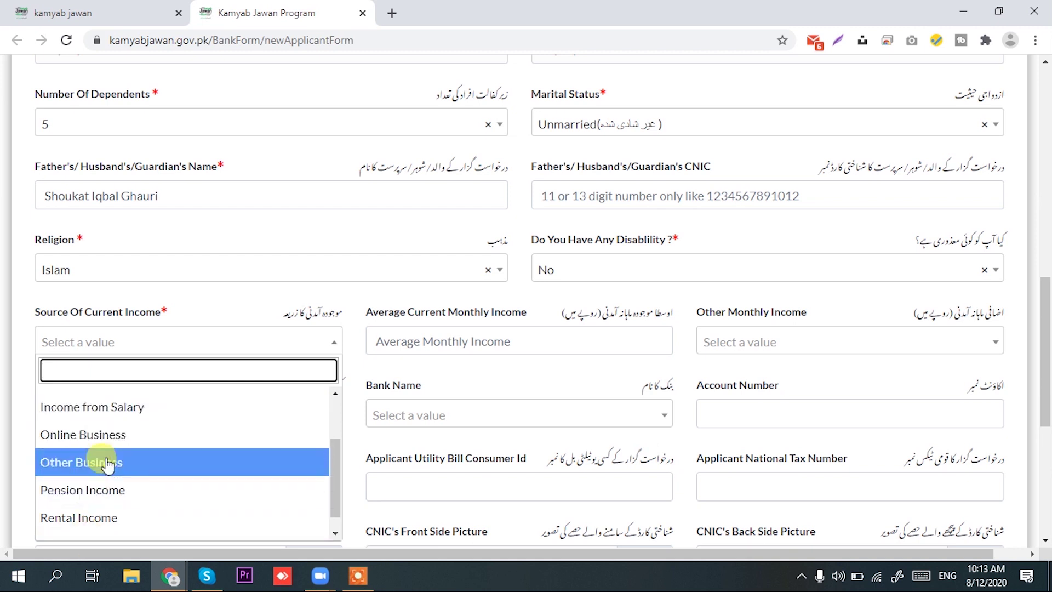
Choose Income from Salary, enter 30000 monthly income, and other income 2,500,001 to 3,500,000
left_click(120, 423)
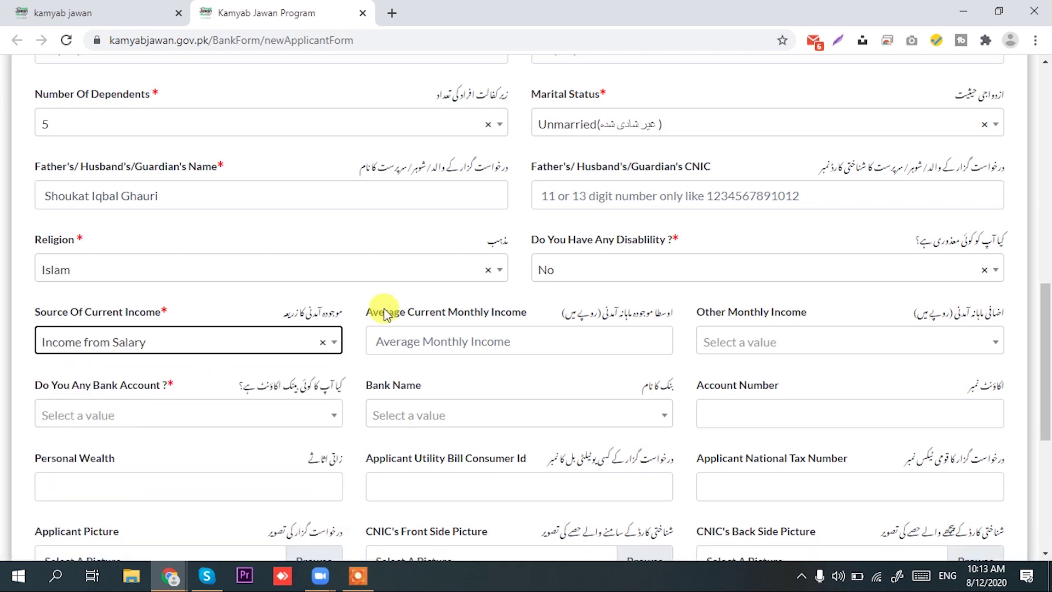
left_click(641, 340)
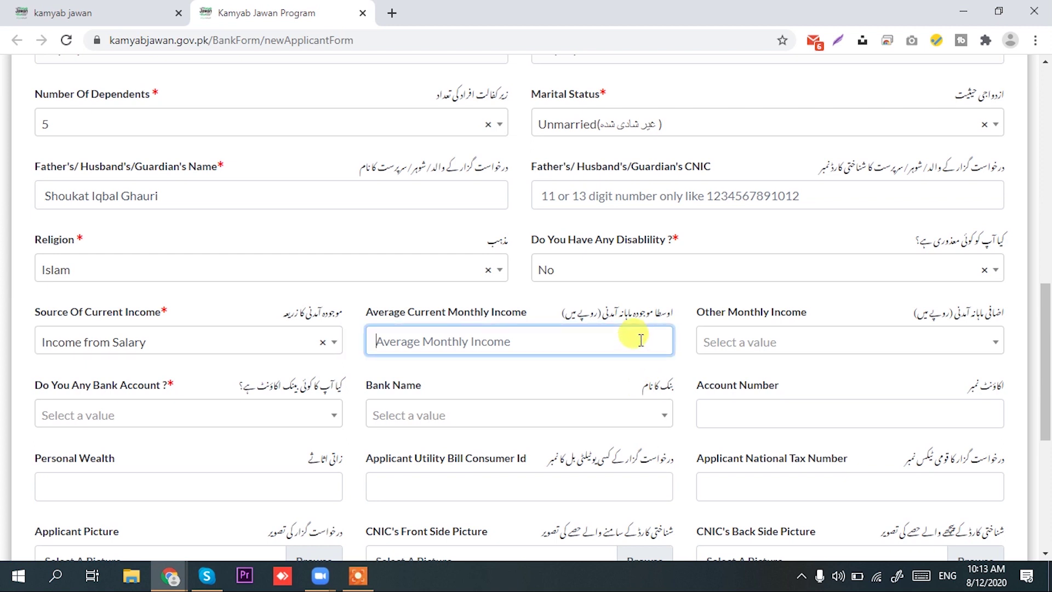
type("30000")
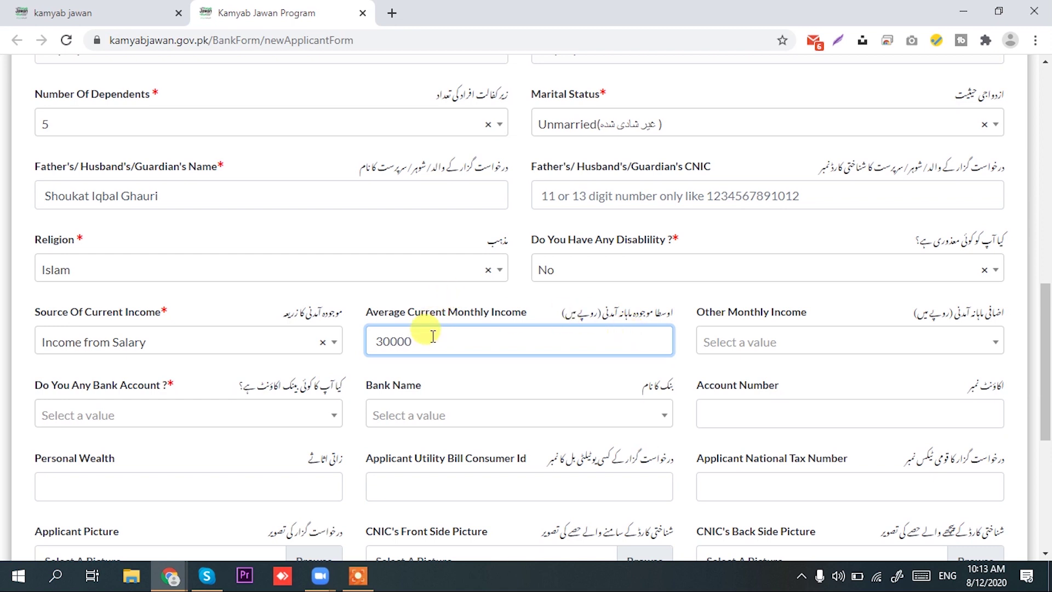
left_click(990, 347)
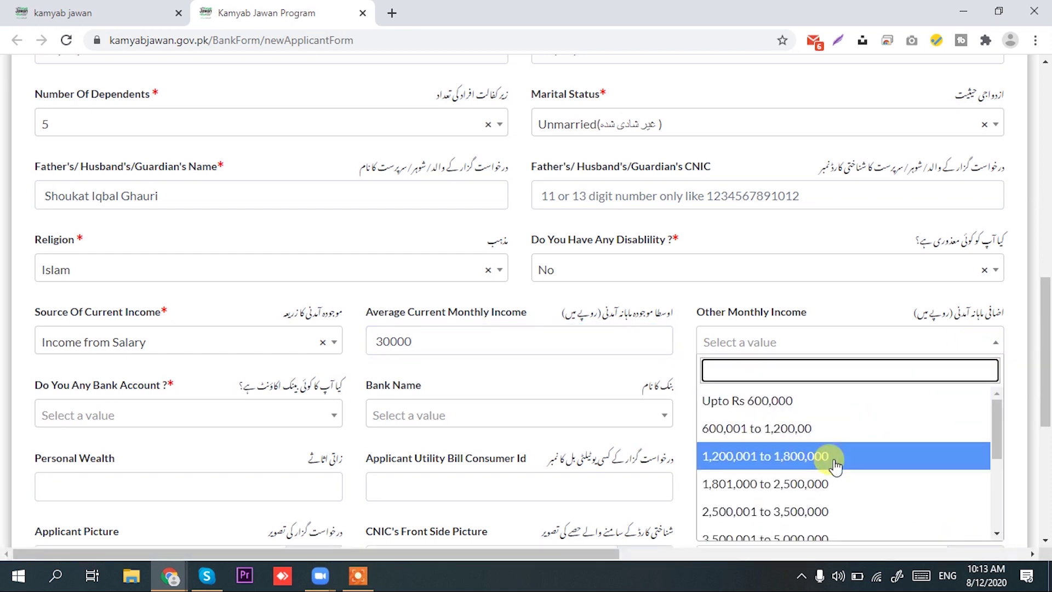
scroll(835, 465, "down", 3)
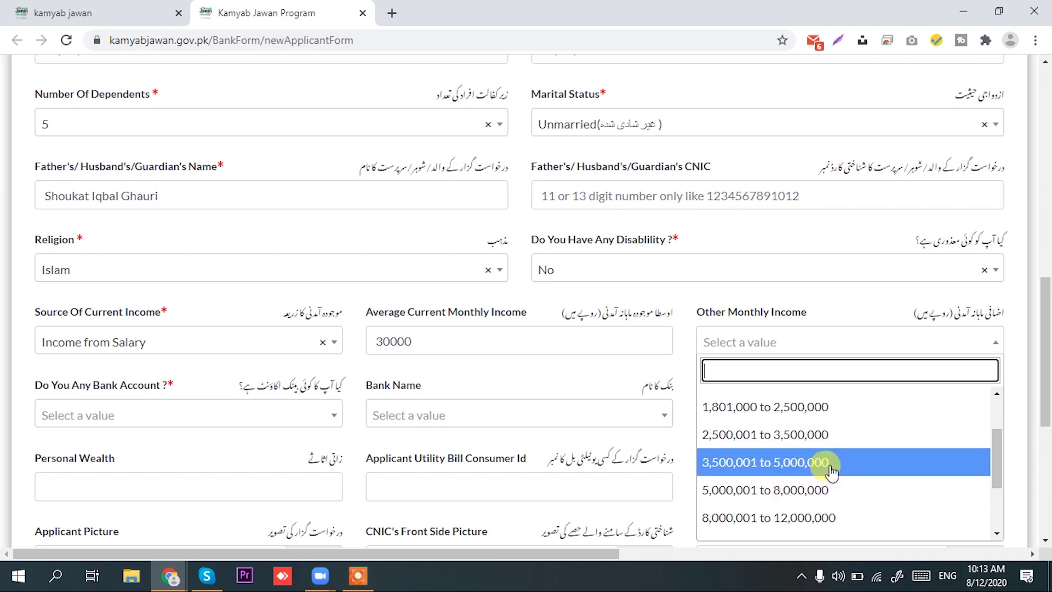
left_click(832, 466)
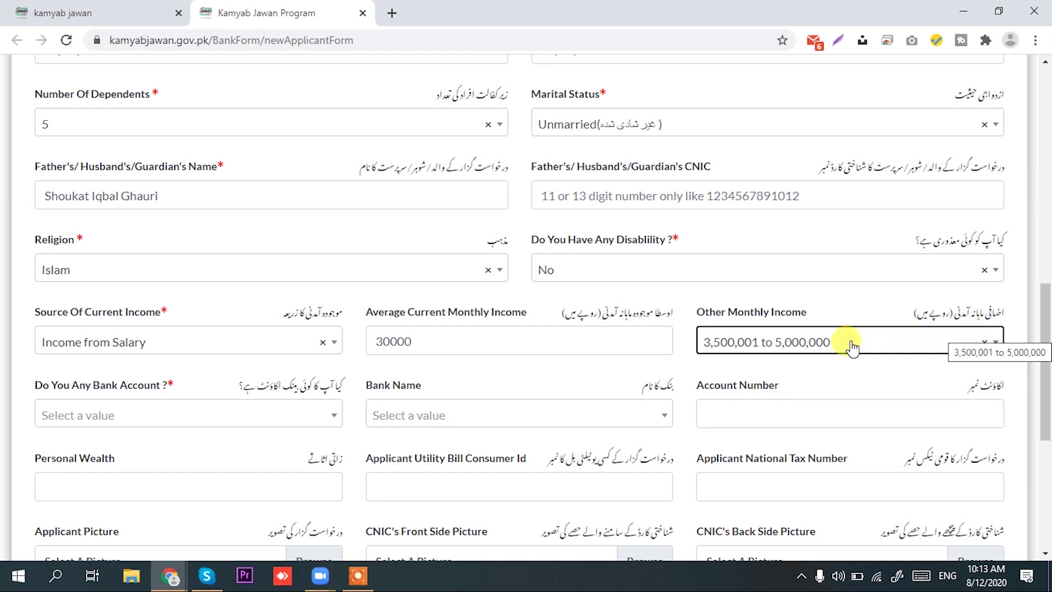
key("Up")
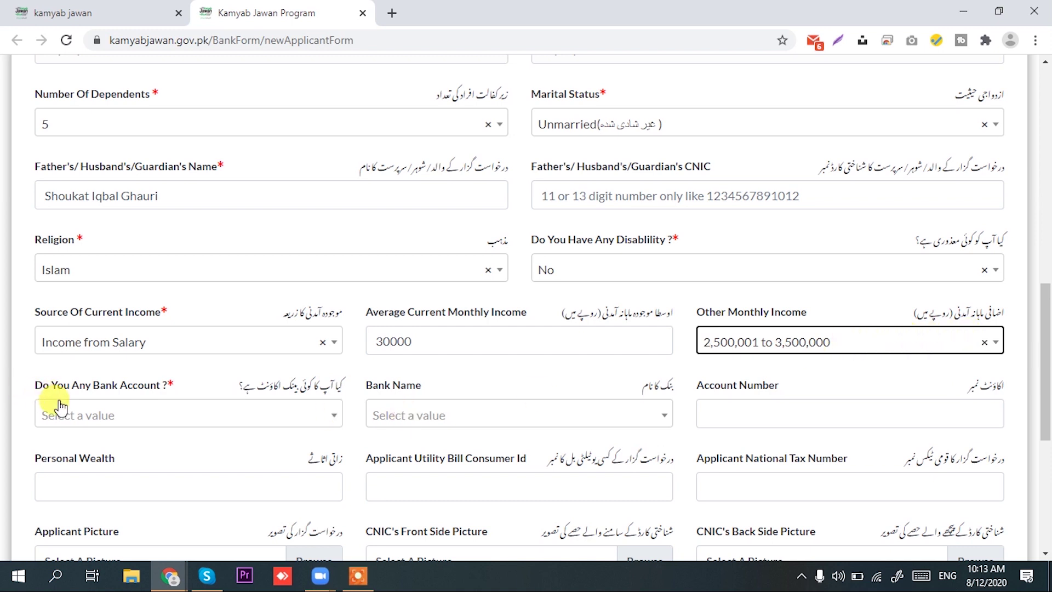
left_click(148, 412)
Answer Yes to Bank Account and select Meezan Bank Limited as the bank name
left_click(115, 472)
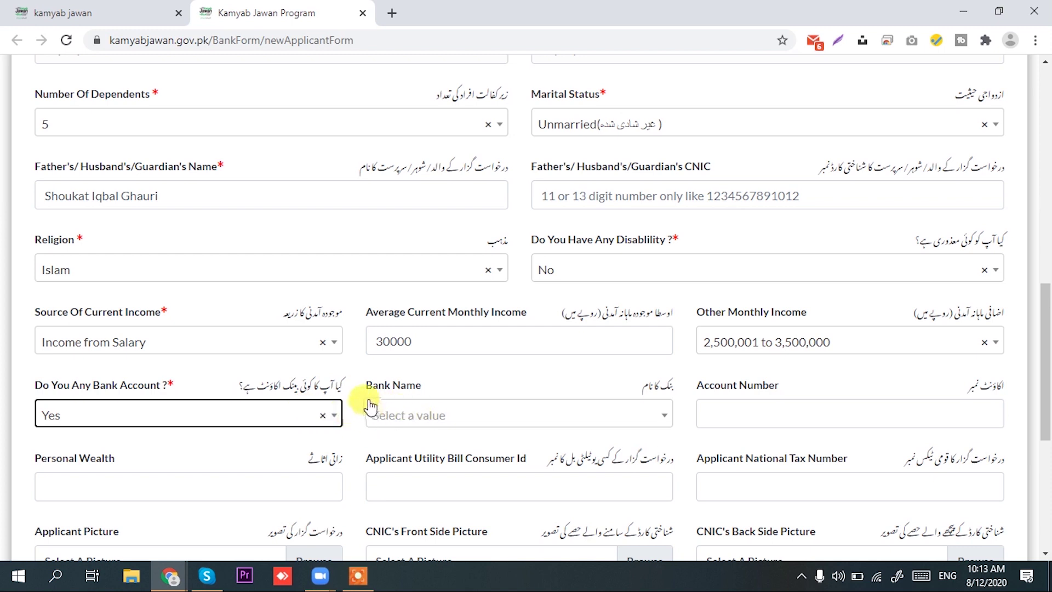
left_click(167, 422)
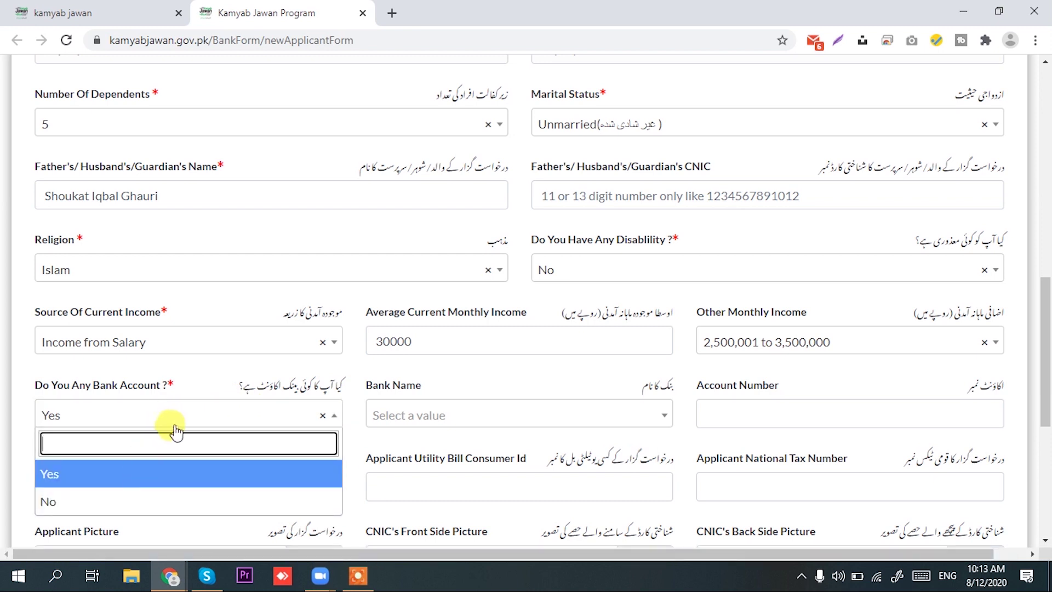
left_click(94, 472)
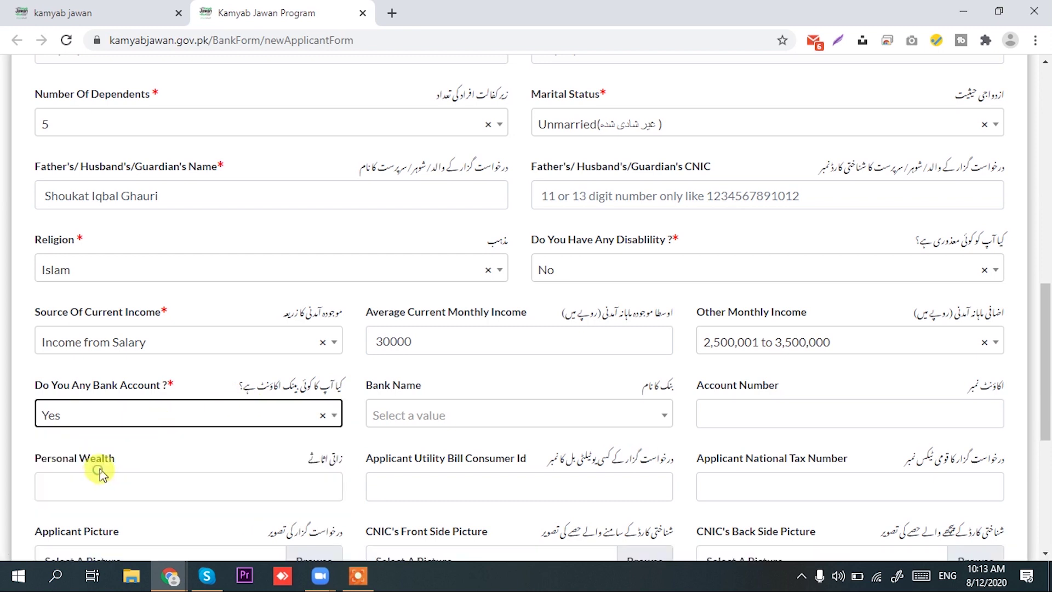
left_click(547, 424)
scroll(547, 364, "down", 3)
scroll(547, 364, "down", 5)
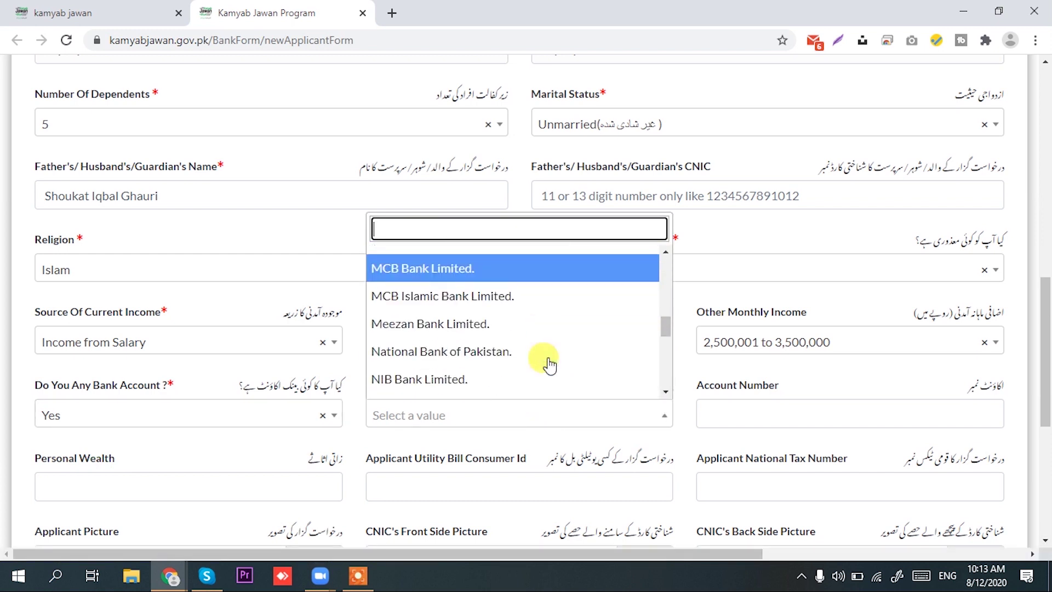
left_click(543, 325)
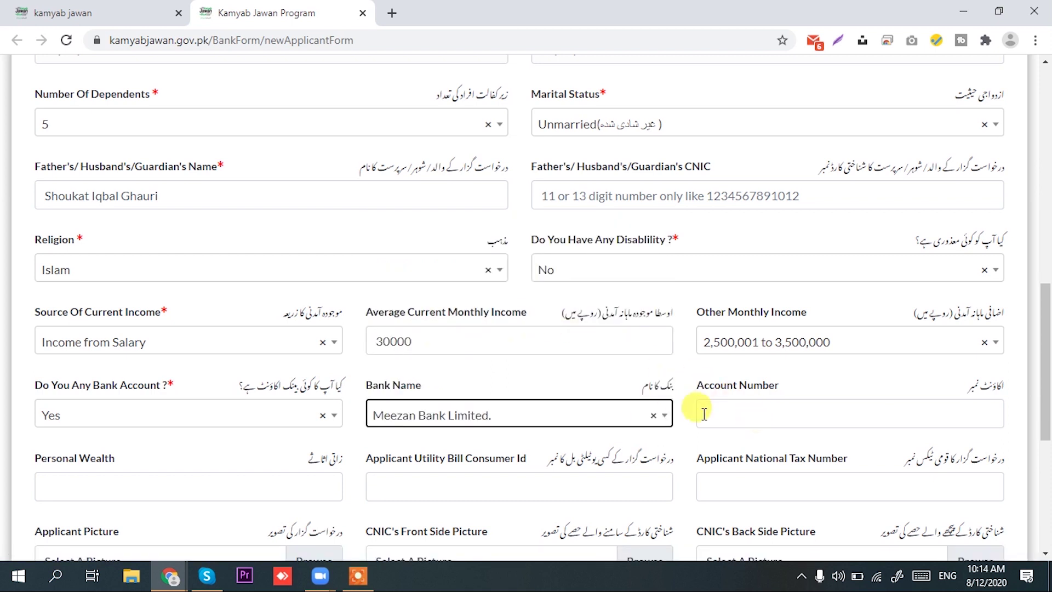
scroll(638, 396, "down", 3)
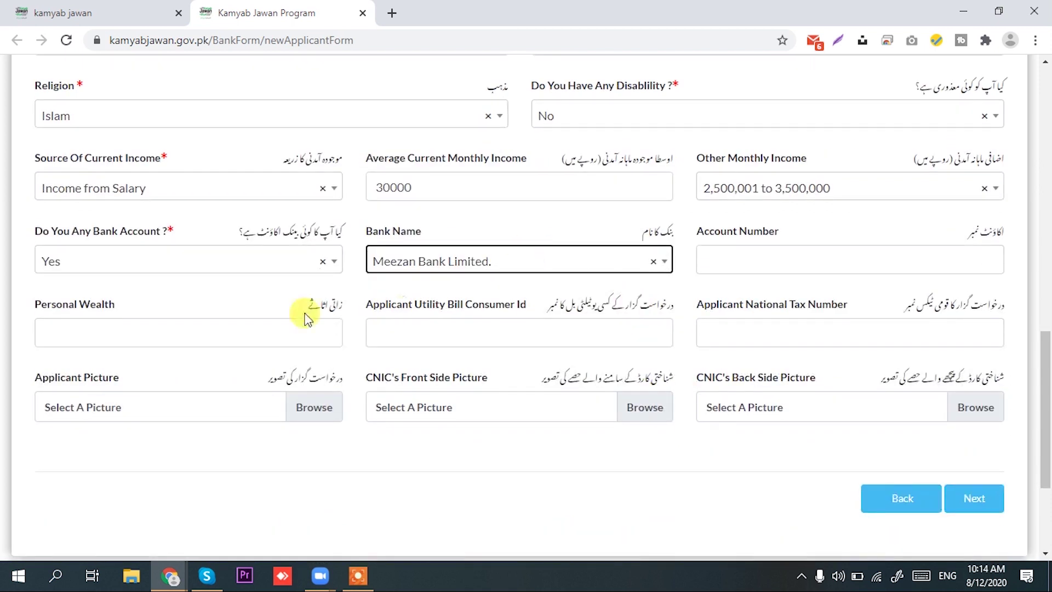
left_click(60, 314)
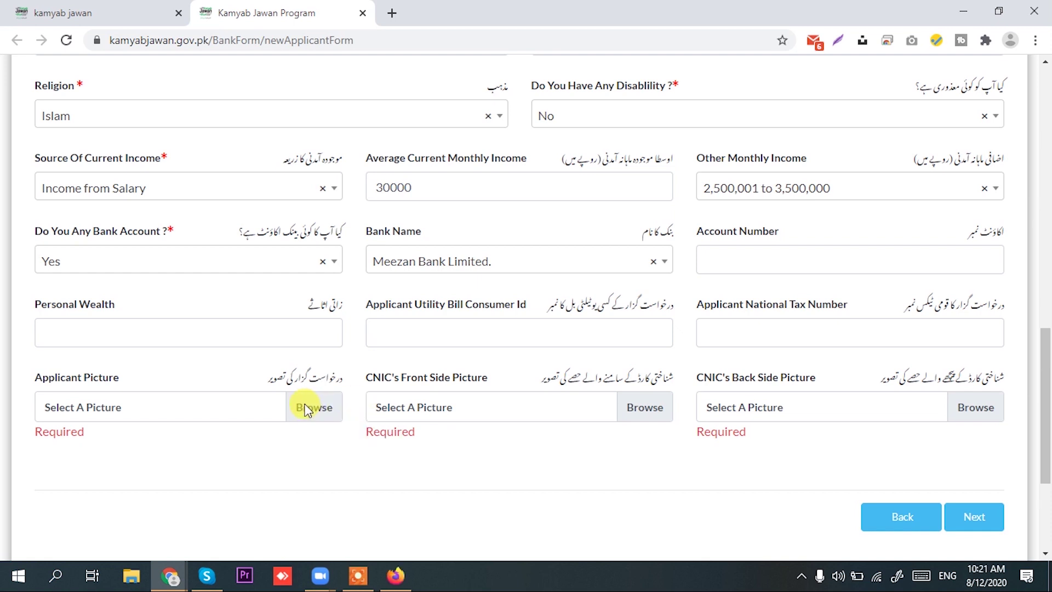
Attach the 'pic' image from Downloads as the applicant picture
left_click(311, 408)
left_click(66, 94)
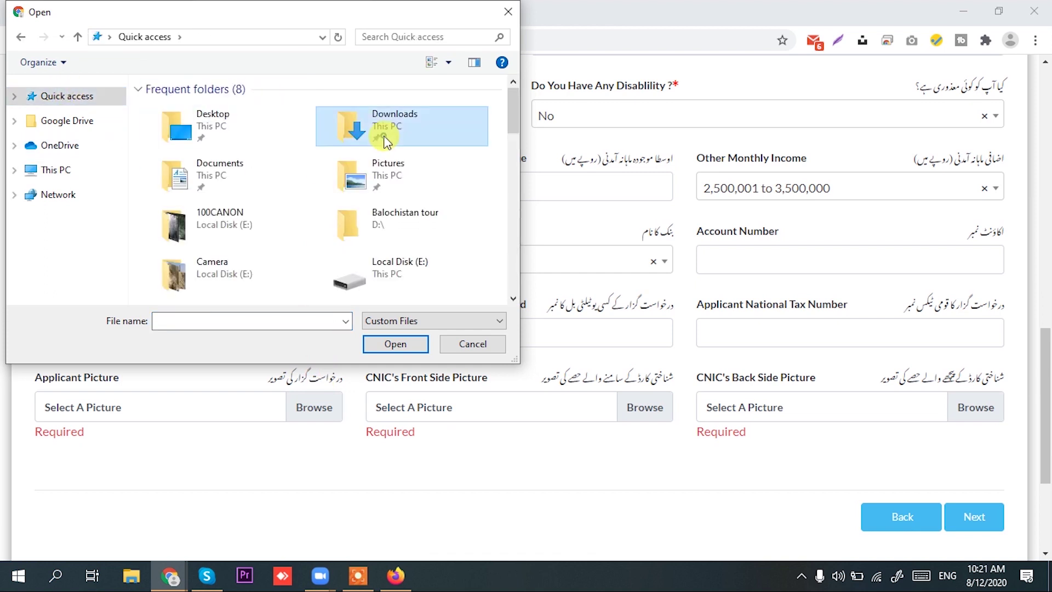
double_click(377, 135)
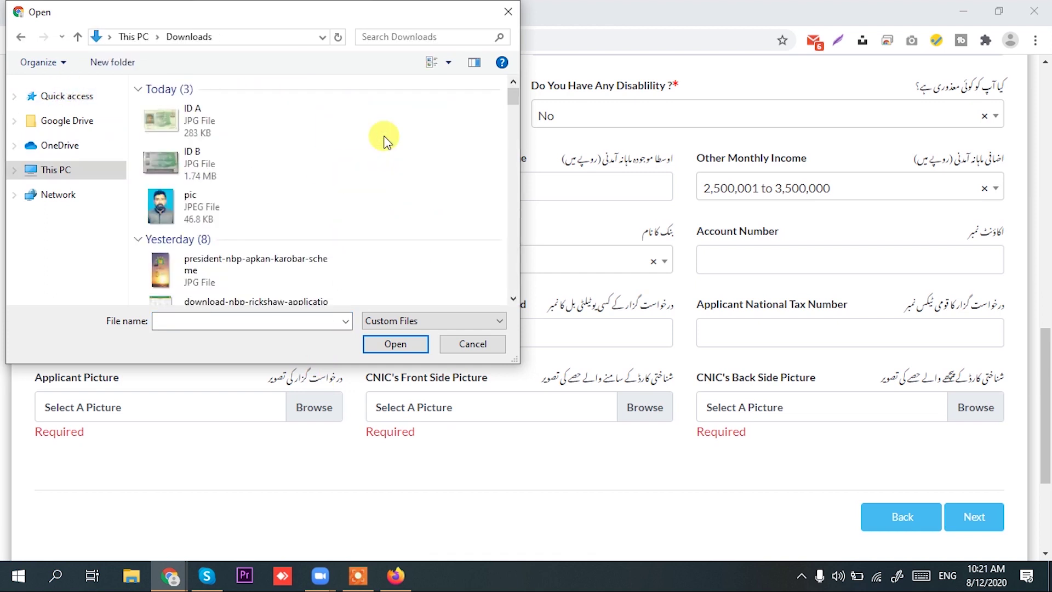
left_click(247, 197)
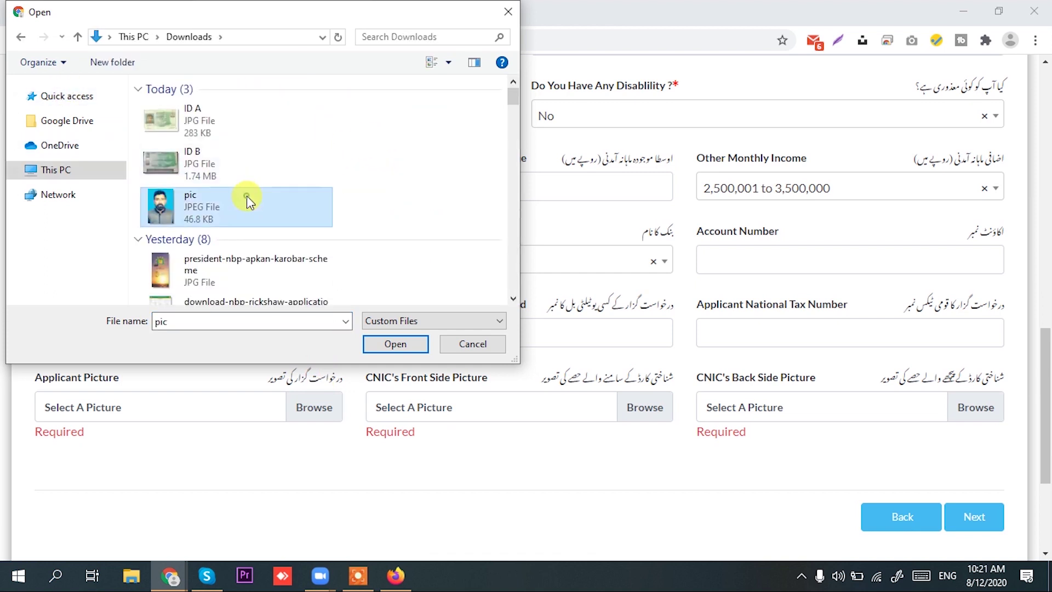
left_click(392, 351)
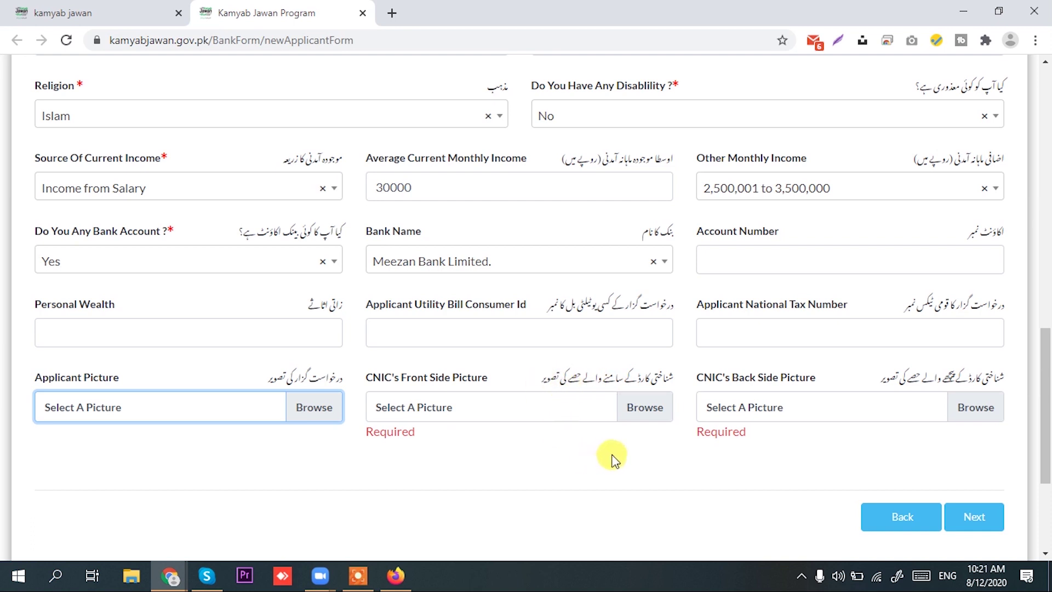
Attach 'ID A' as the CNIC front picture and 'ID B' as the back
left_click(649, 412)
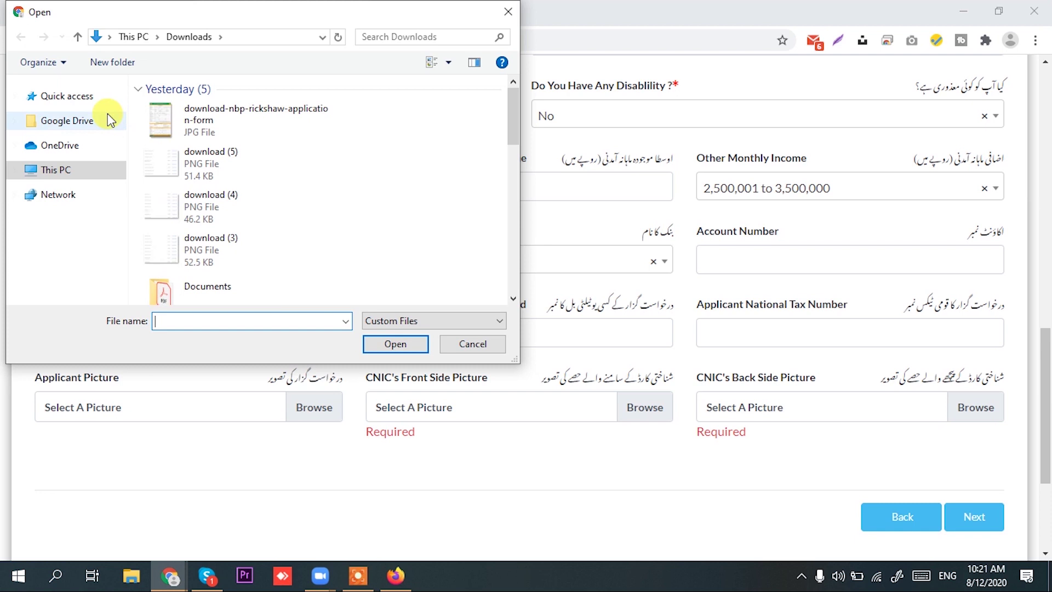
left_click(202, 136)
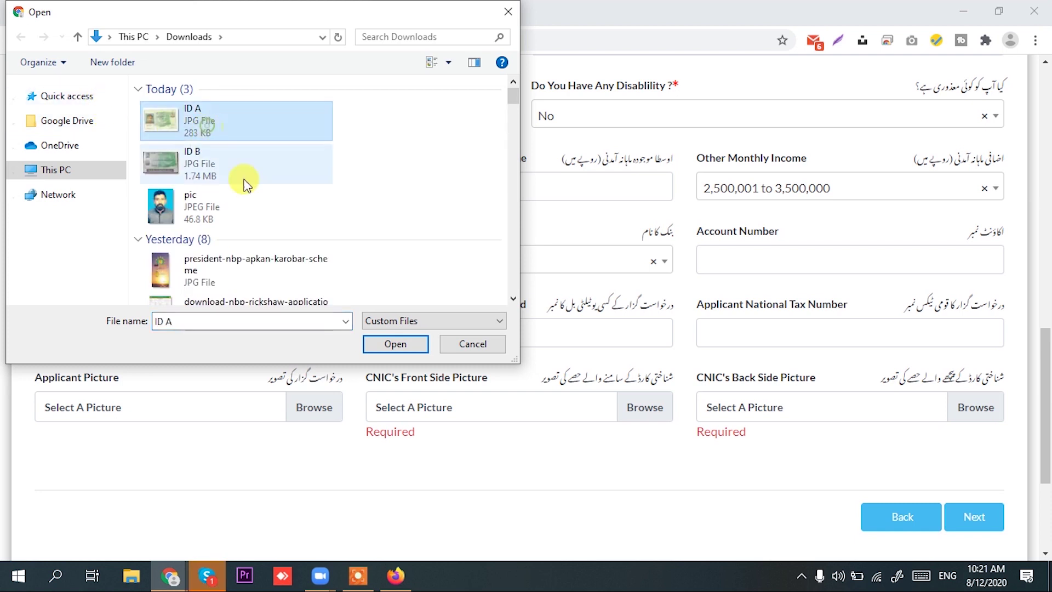
left_click(395, 346)
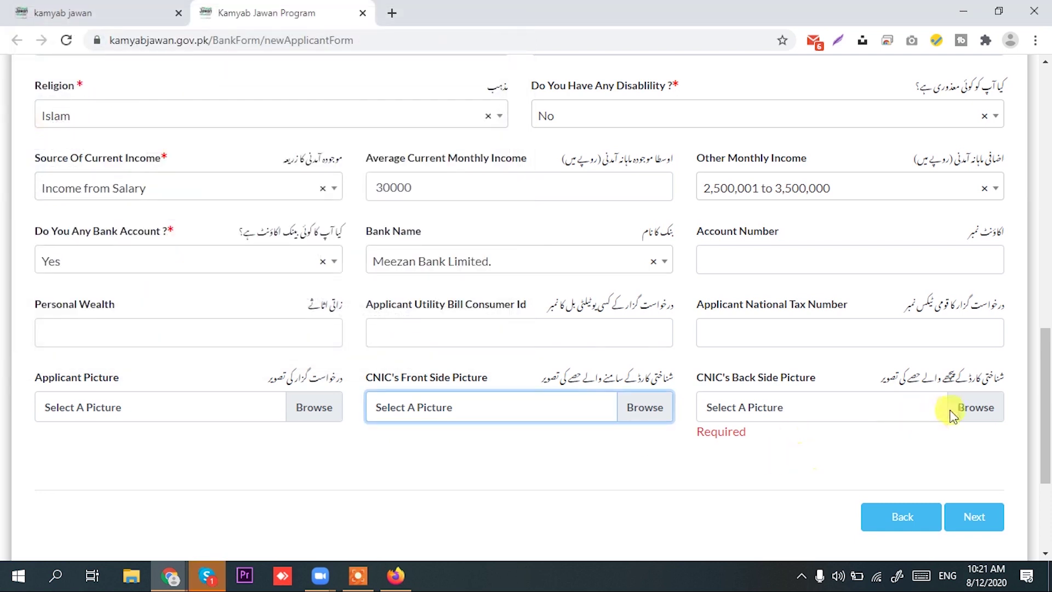
left_click(983, 409)
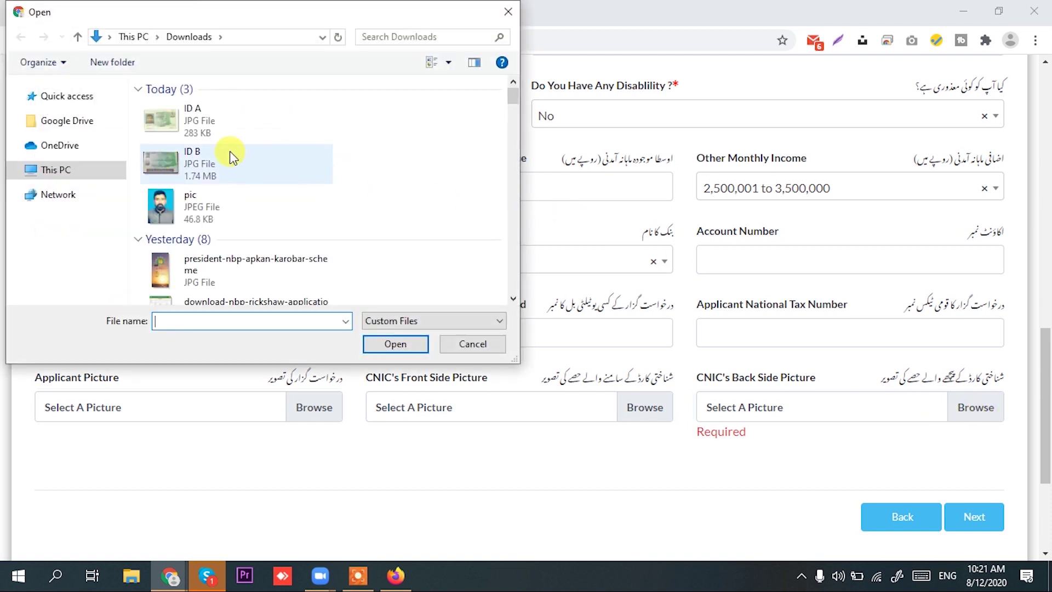
left_click(231, 157)
left_click(395, 344)
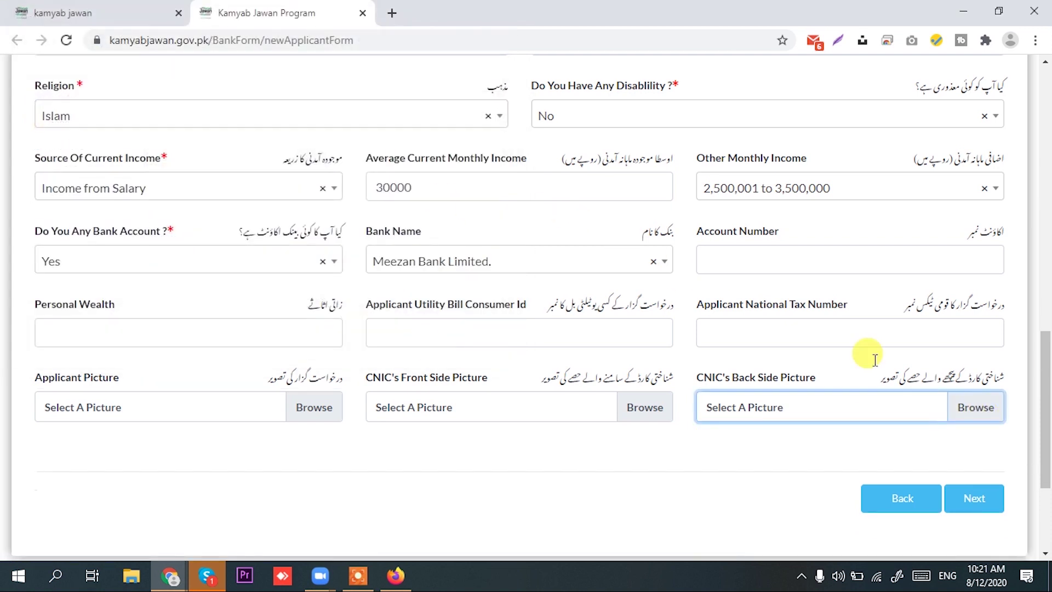
Move the form on to Step 3, Qualifications Detail
scroll(864, 363, "up", 7)
scroll(857, 361, "down", 8)
scroll(857, 362, "up", 15)
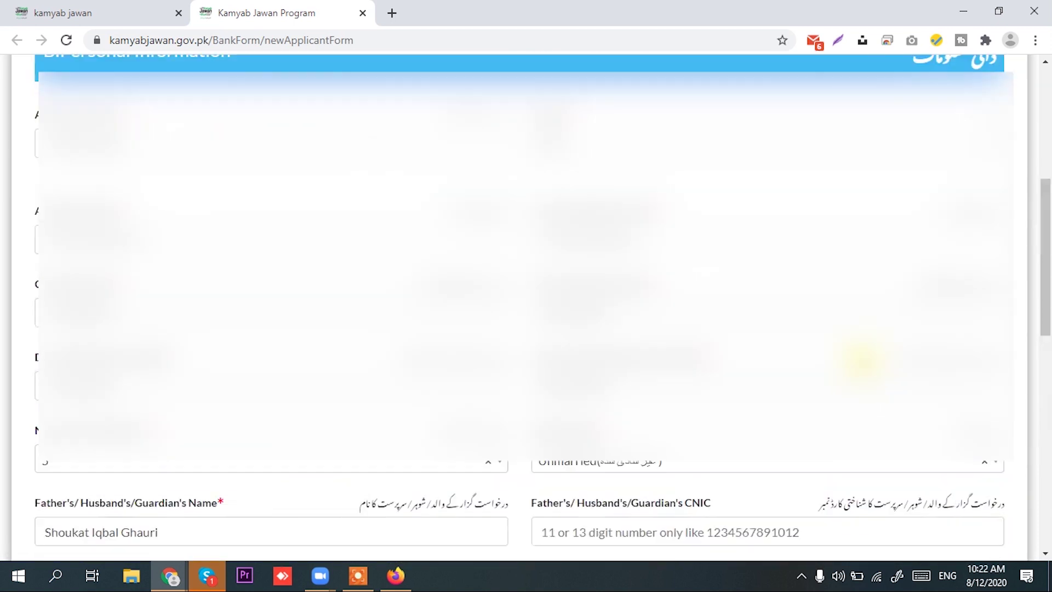
scroll(762, 339, "down", 9)
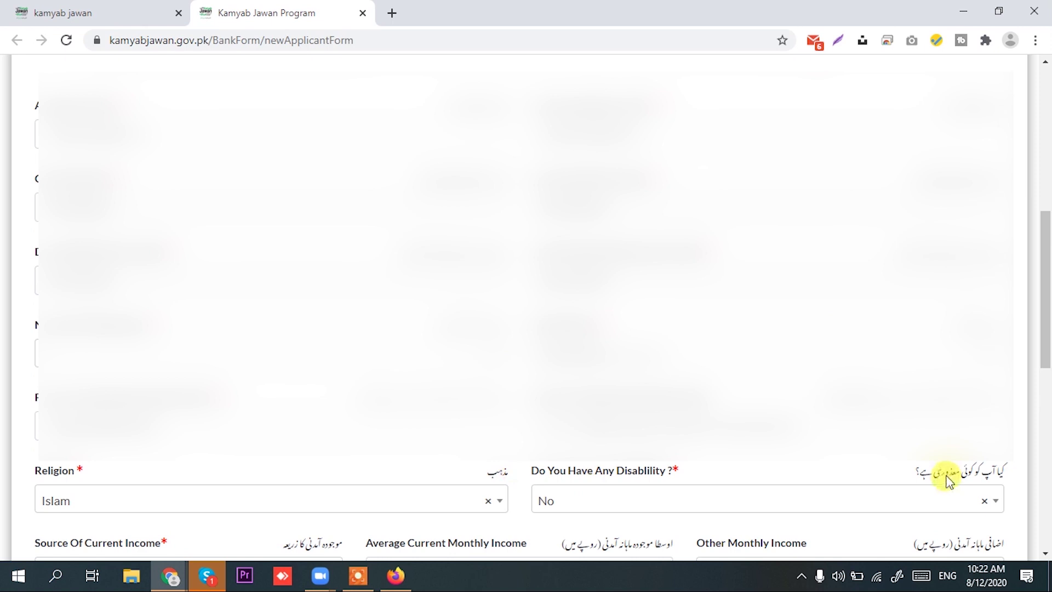
scroll(939, 472, "down", 9)
left_click(974, 498)
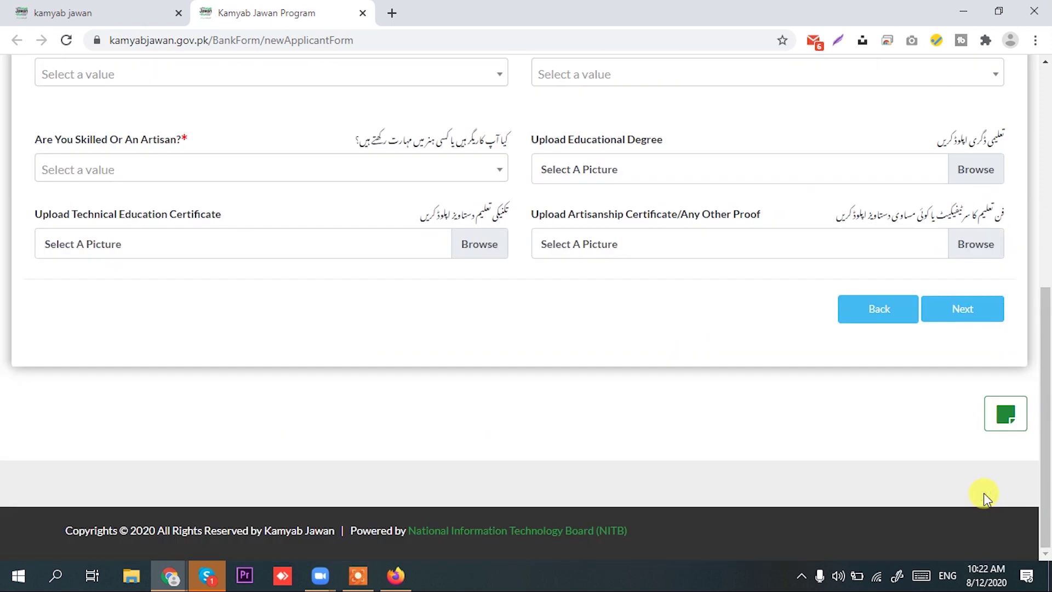
Set the Education level to Masters Degree
scroll(882, 359, "up", 7)
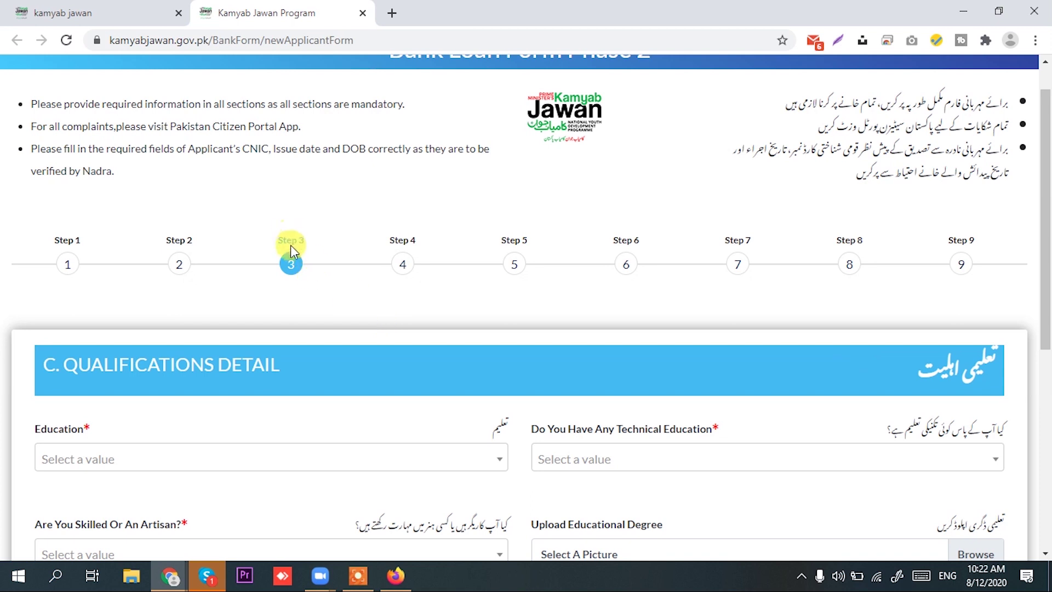
scroll(312, 357, "down", 1)
scroll(312, 358, "down", 3)
left_click(186, 304)
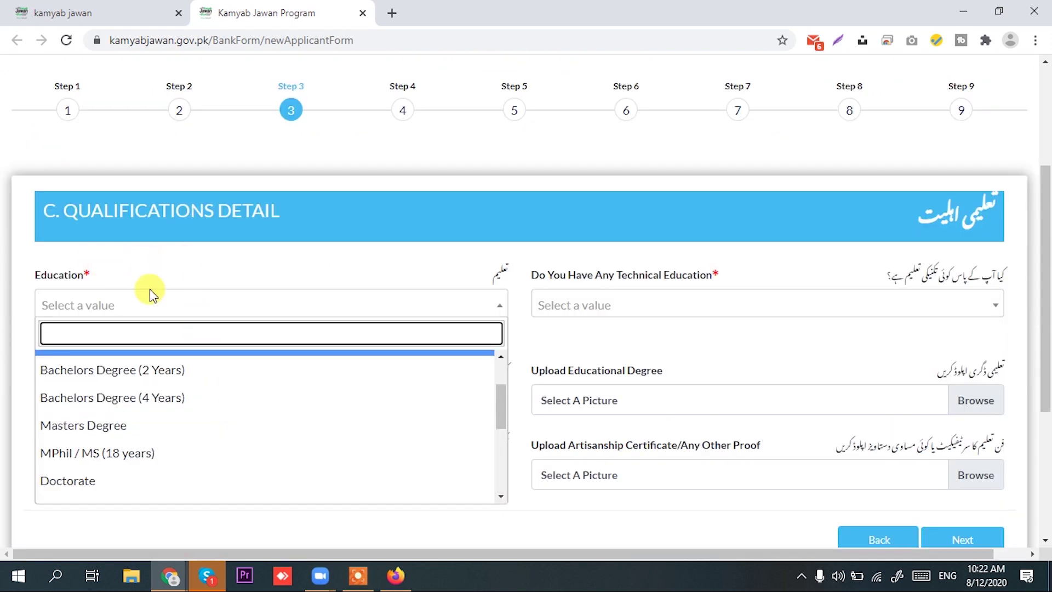
left_click(176, 311)
left_click(175, 312)
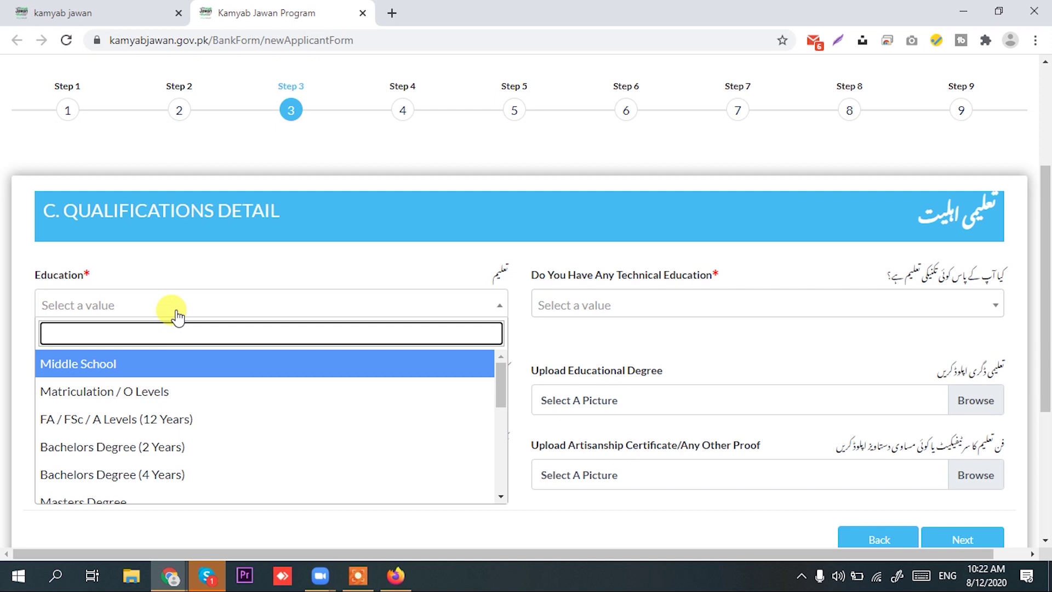
scroll(177, 405, "down", 2)
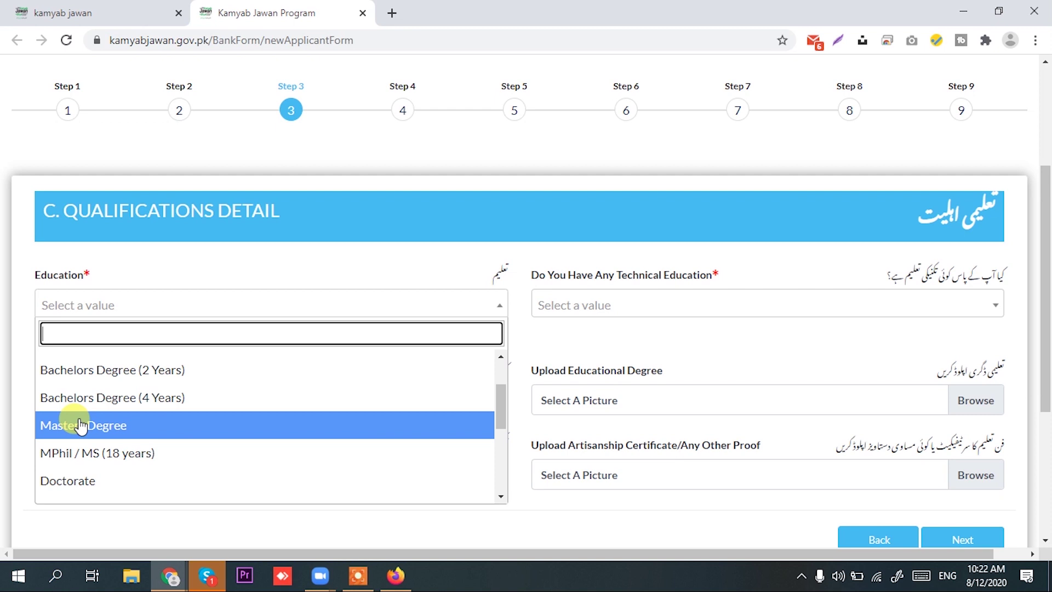
left_click(119, 420)
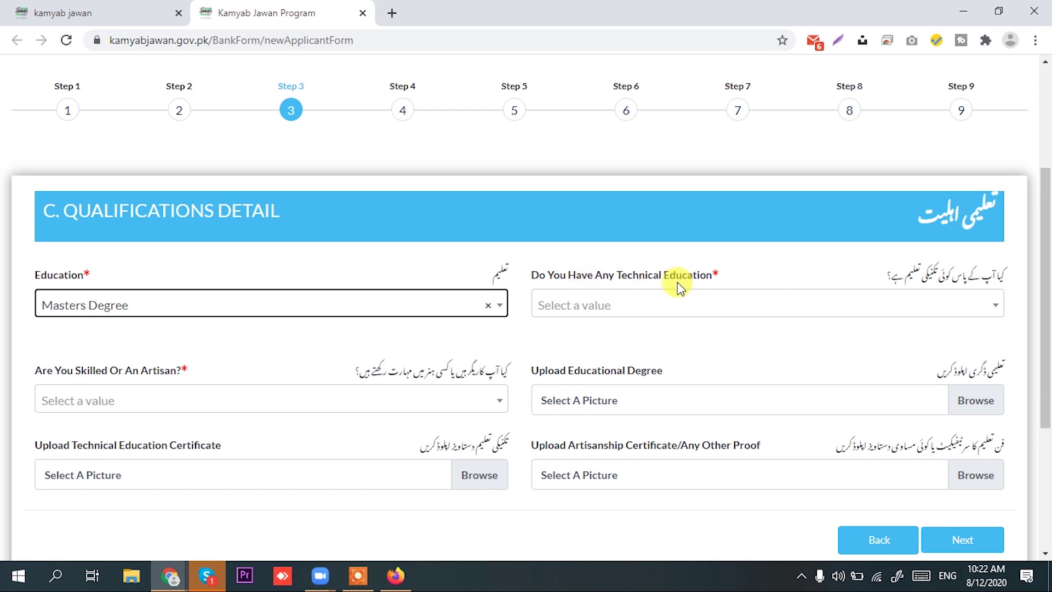
Set Technical Education to Computer Information Technology
left_click(717, 304)
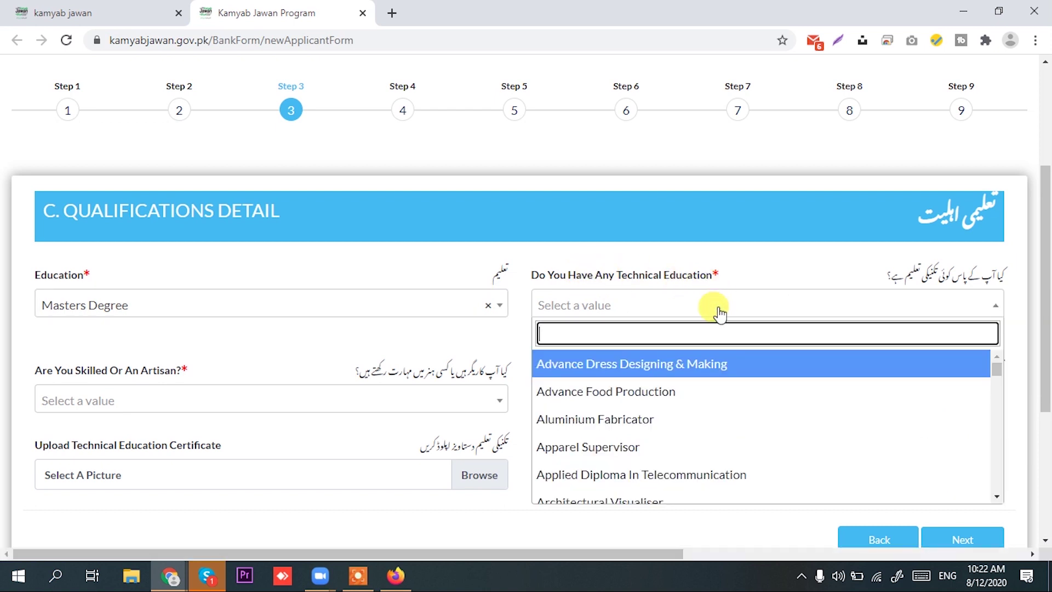
scroll(712, 437, "down", 1)
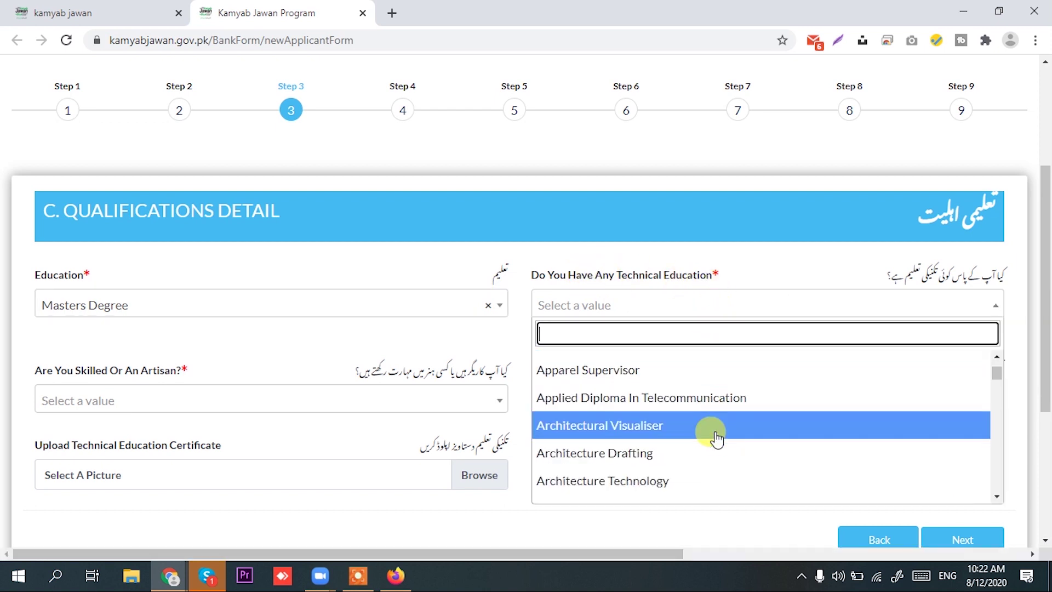
scroll(716, 438, "down", 3)
scroll(716, 438, "down", 3)
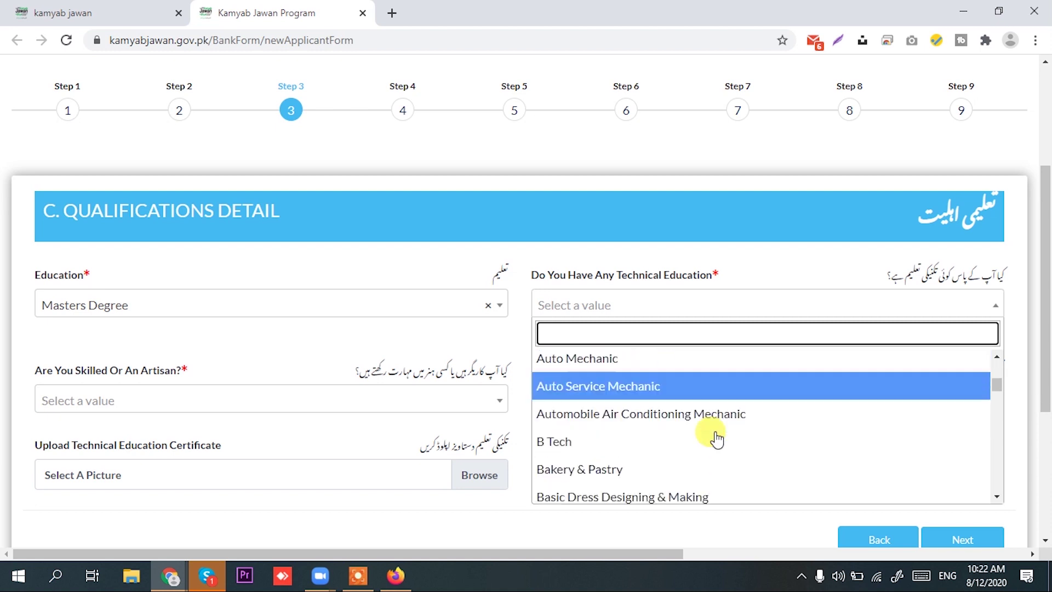
scroll(716, 438, "down", 3)
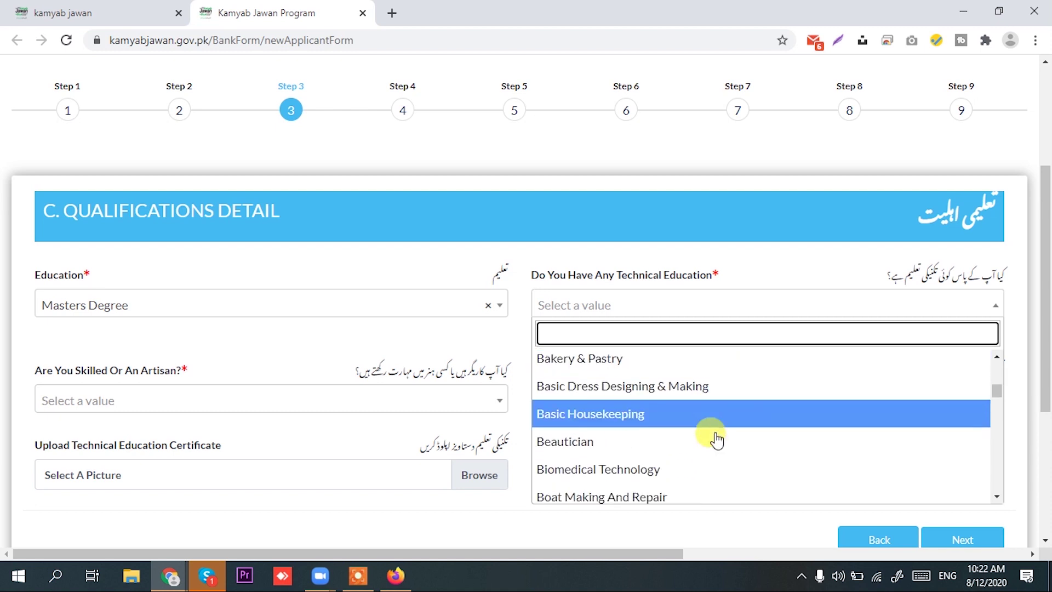
scroll(717, 439, "down", 4)
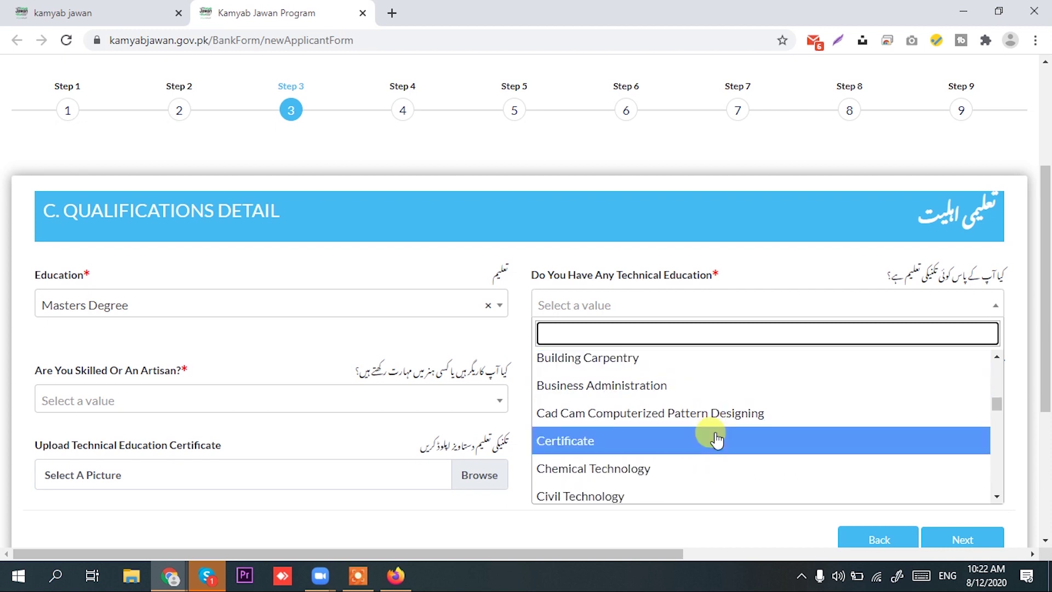
scroll(716, 439, "down", 2)
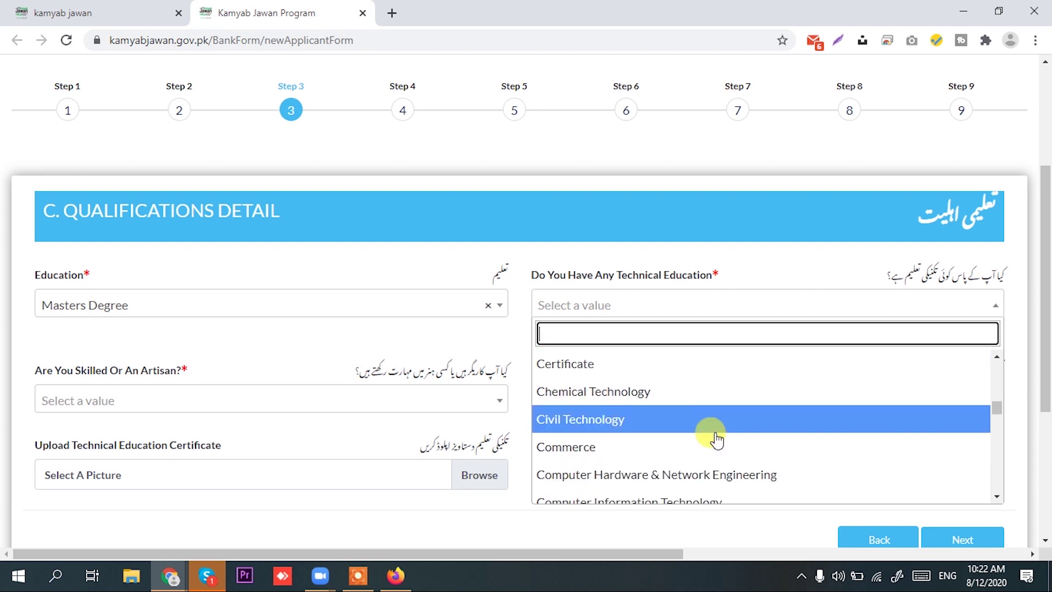
scroll(716, 438, "down", 2)
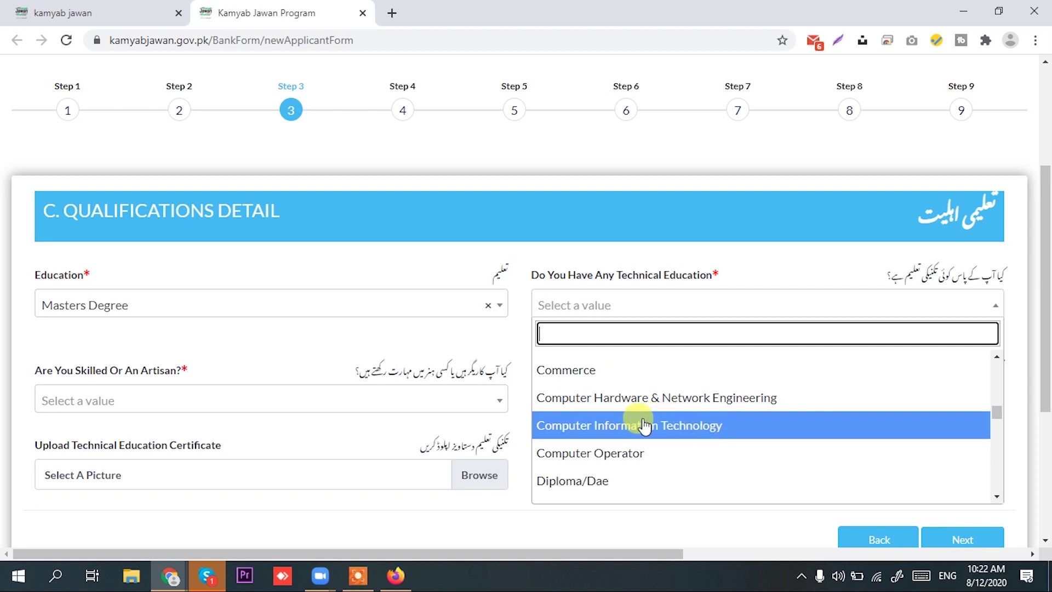
left_click(683, 434)
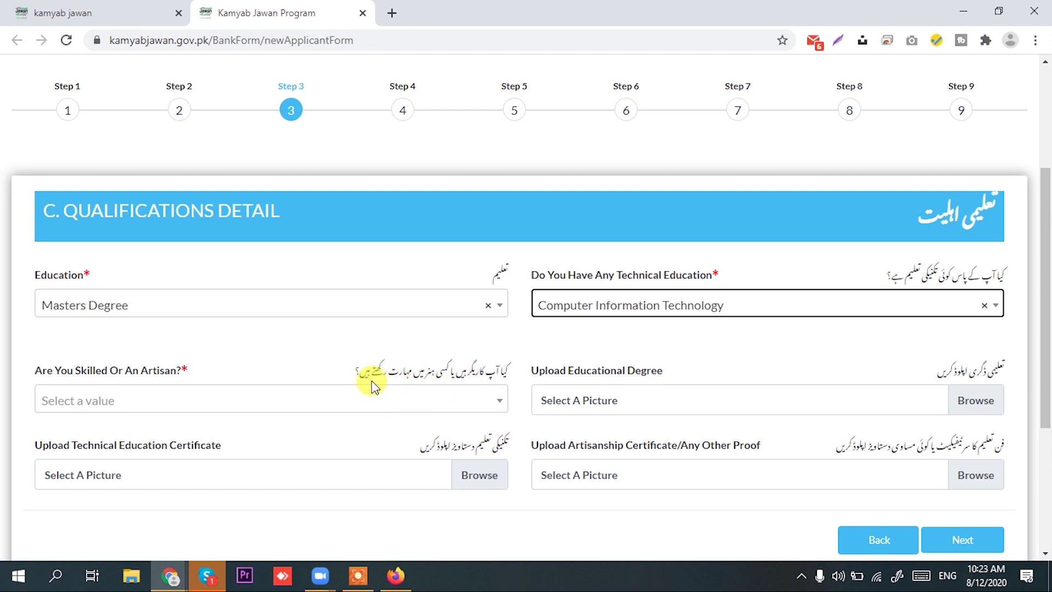
Choose Computer software in the 'Are You Skilled Or An Artisan?' dropdown
left_click(213, 395)
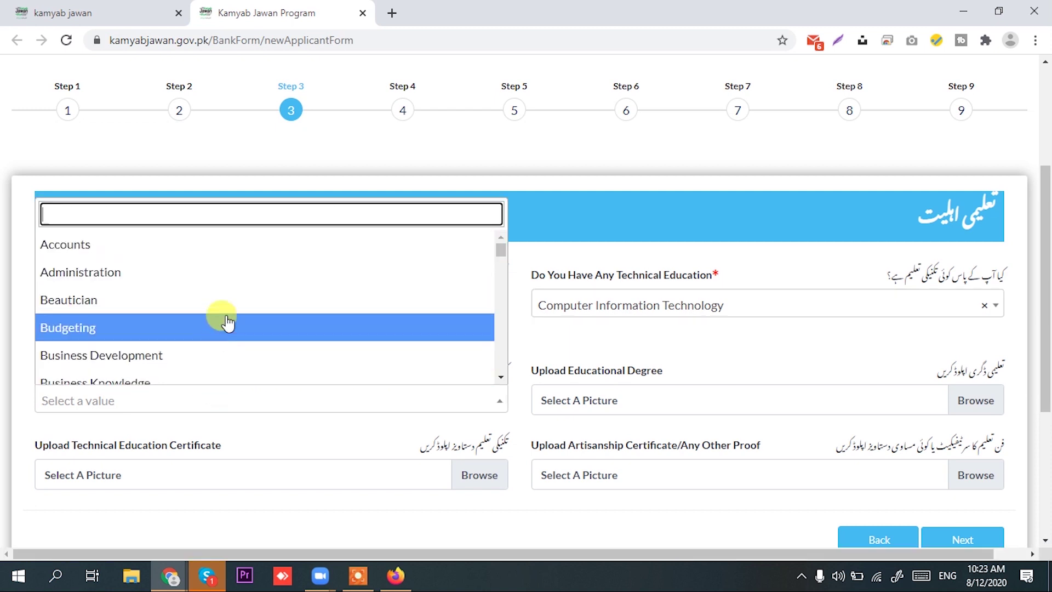
scroll(227, 322, "down", 1)
scroll(228, 322, "down", 2)
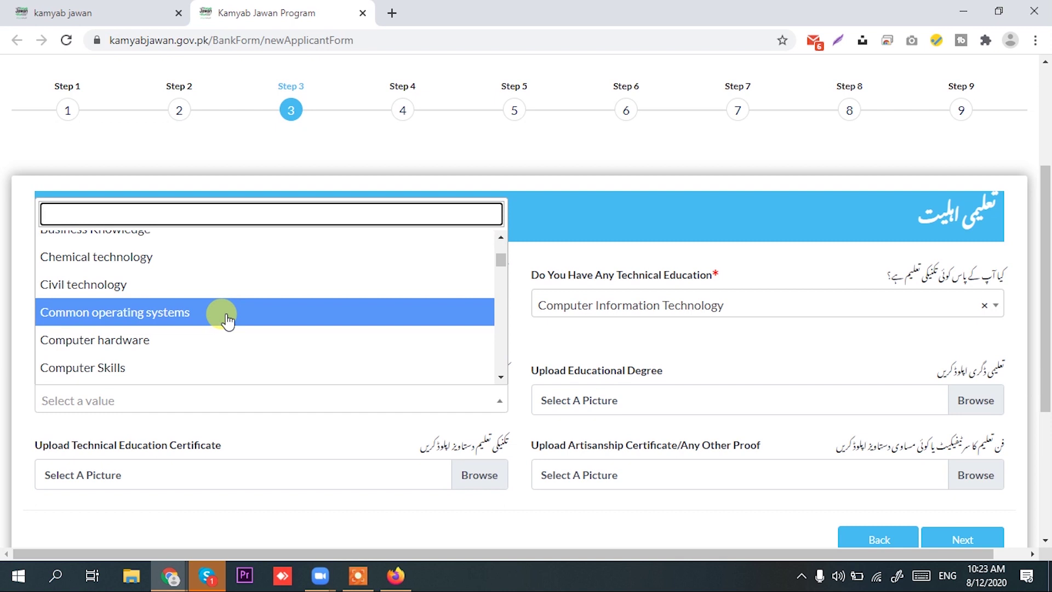
scroll(228, 322, "down", 1)
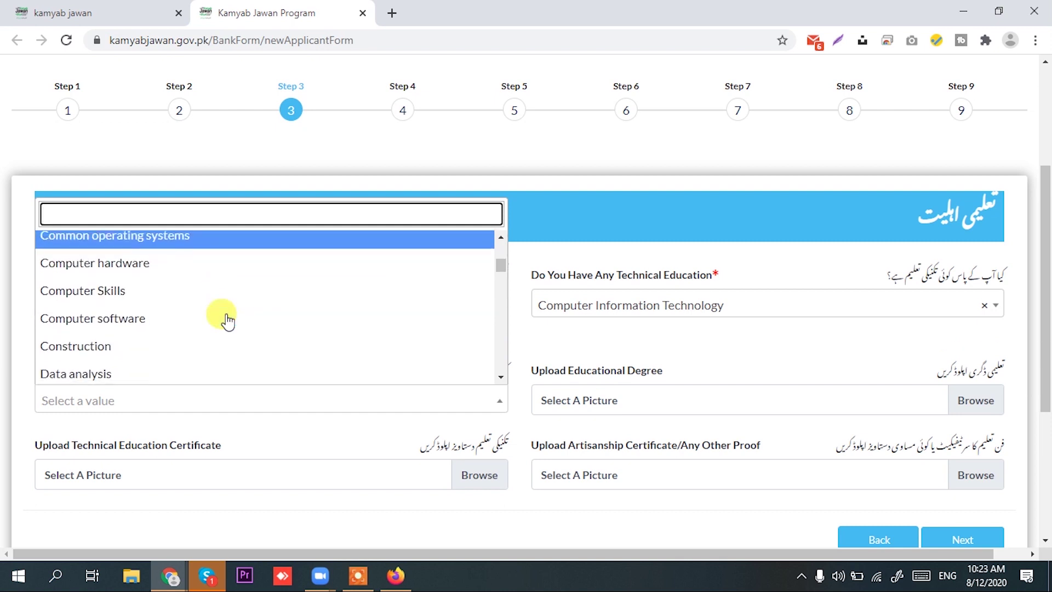
left_click(228, 321)
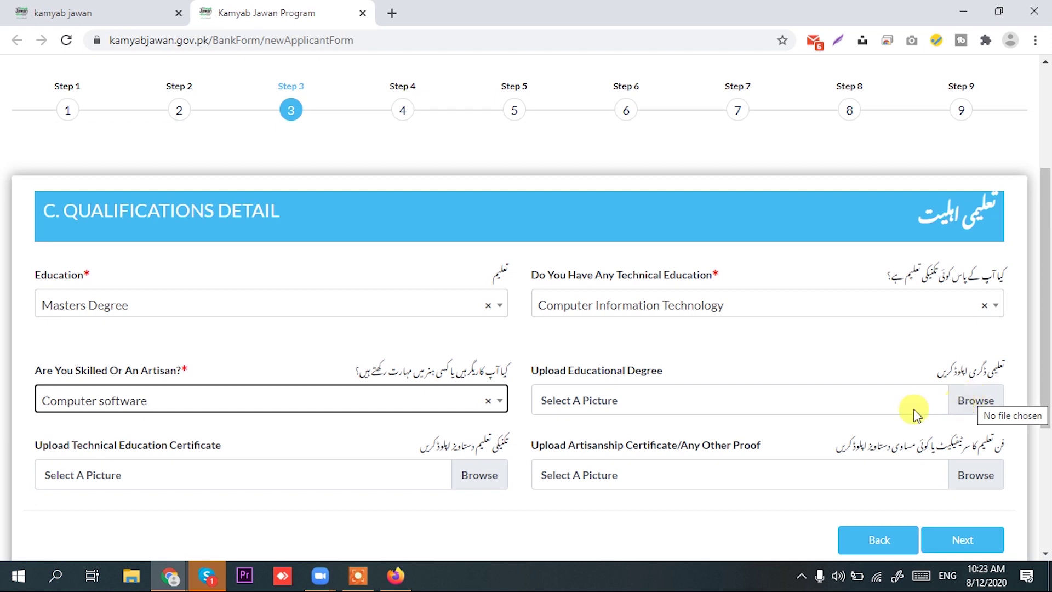
left_click(356, 580)
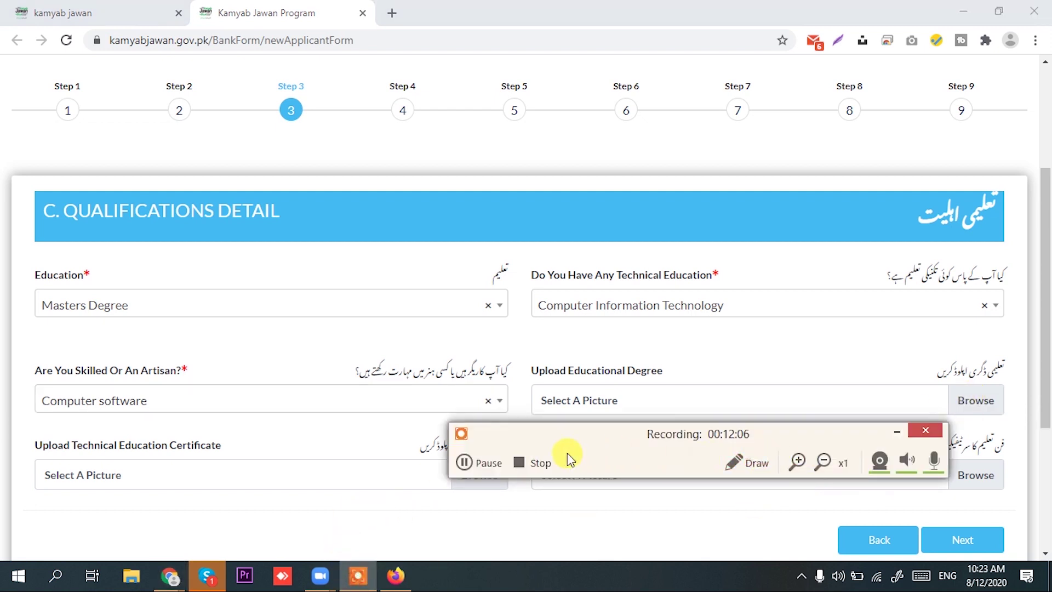
Attach BSCS Degree as the educational degree and the cloud image as the technical certificate
left_click(477, 463)
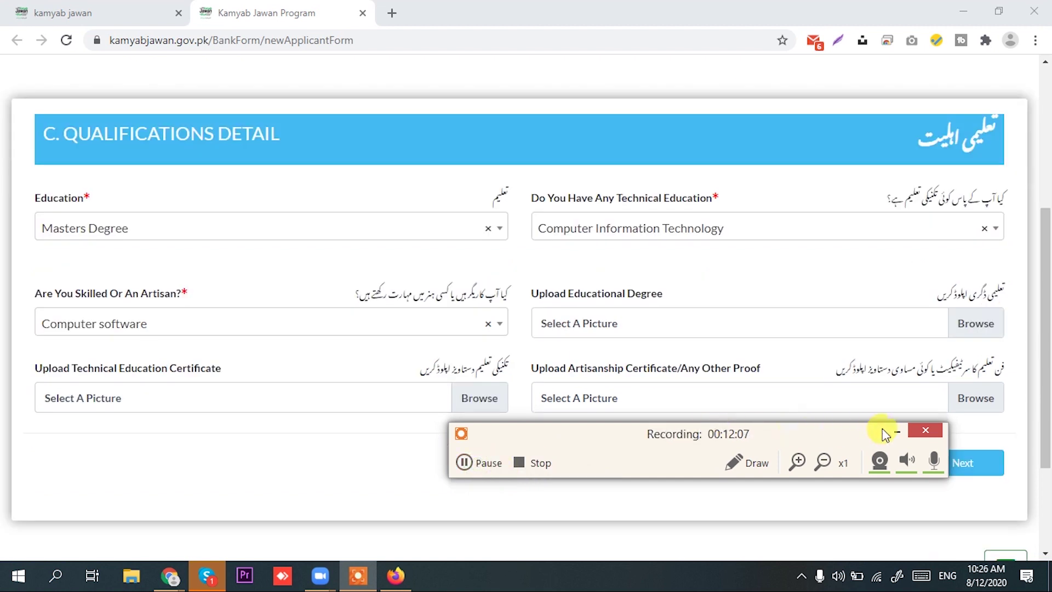
left_click(896, 432)
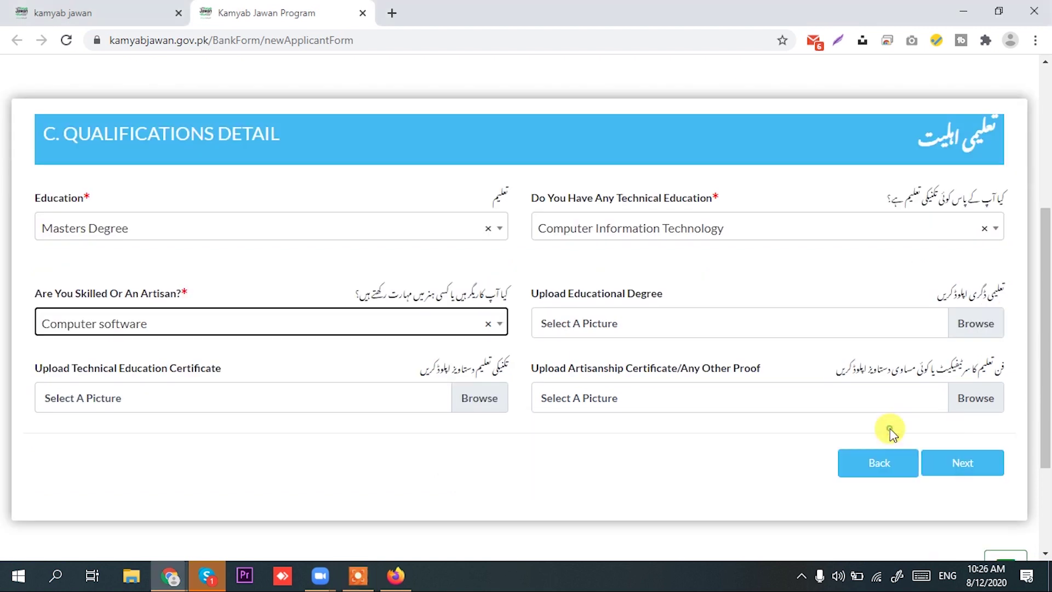
left_click(979, 328)
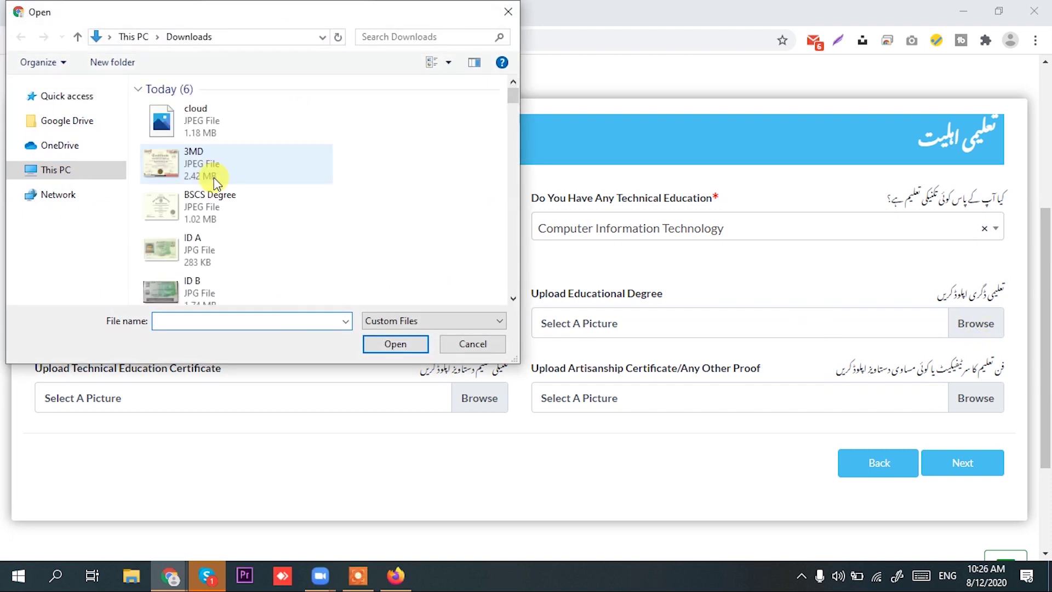
left_click(195, 202)
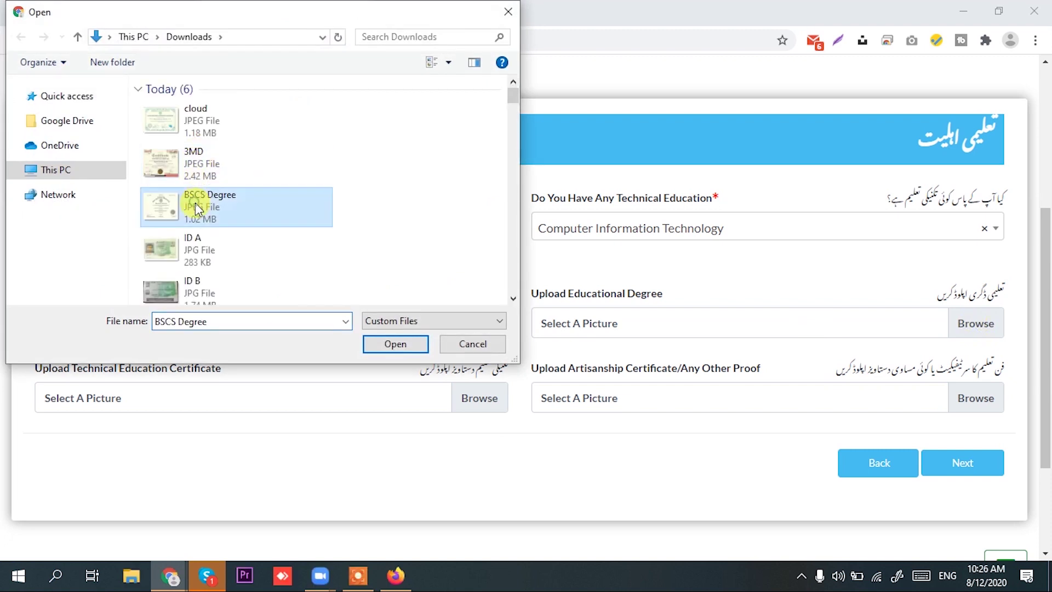
left_click(394, 344)
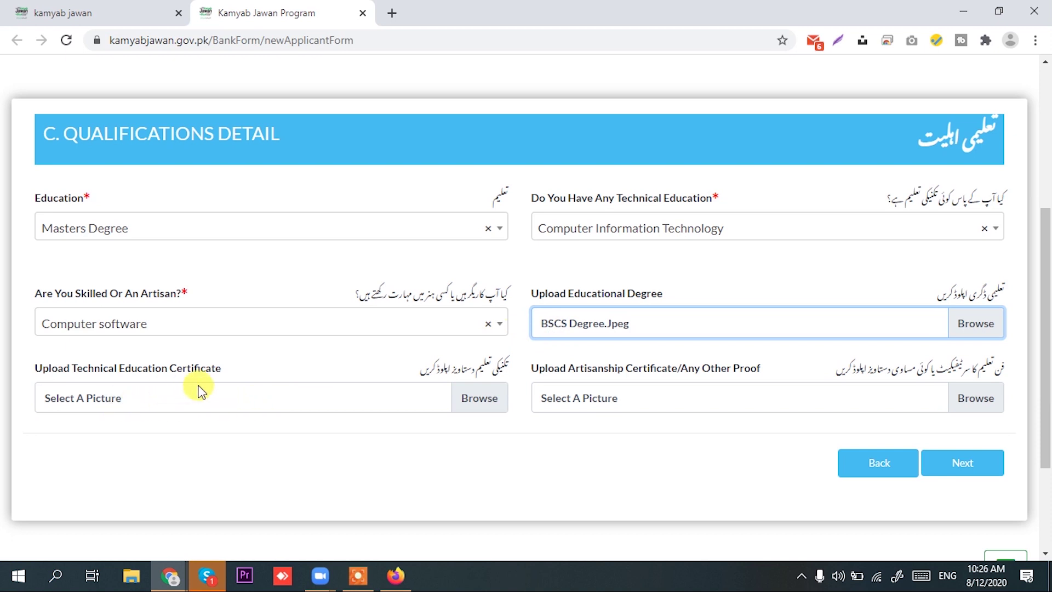
left_click(501, 404)
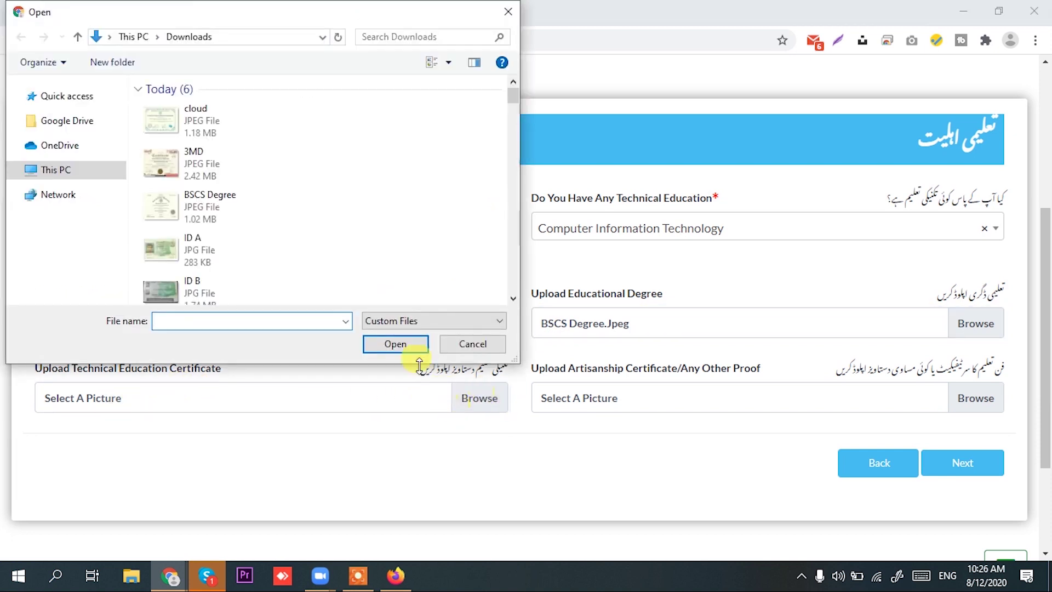
left_click(222, 128)
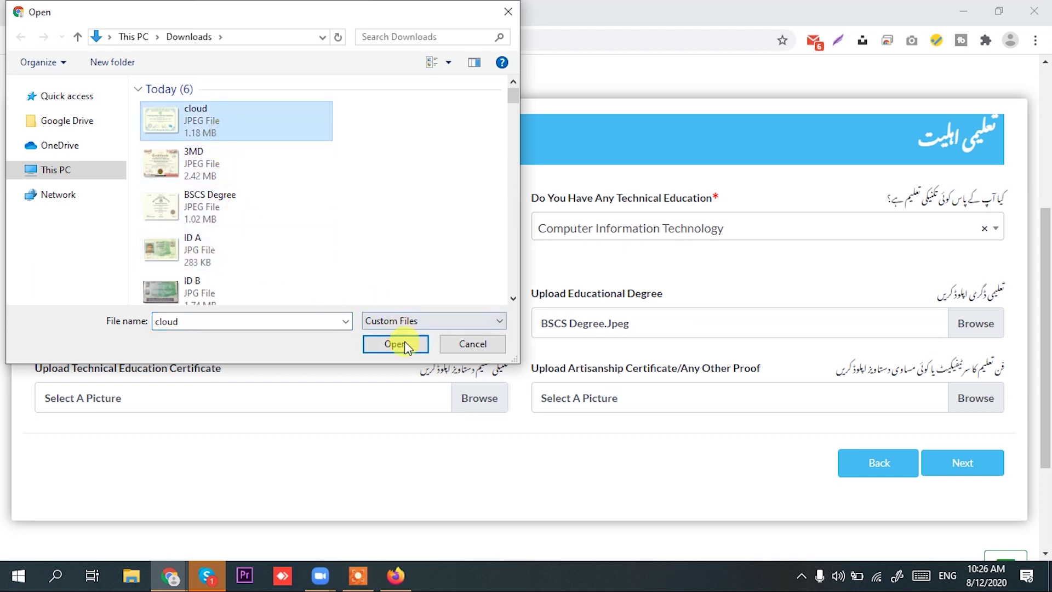
left_click(403, 339)
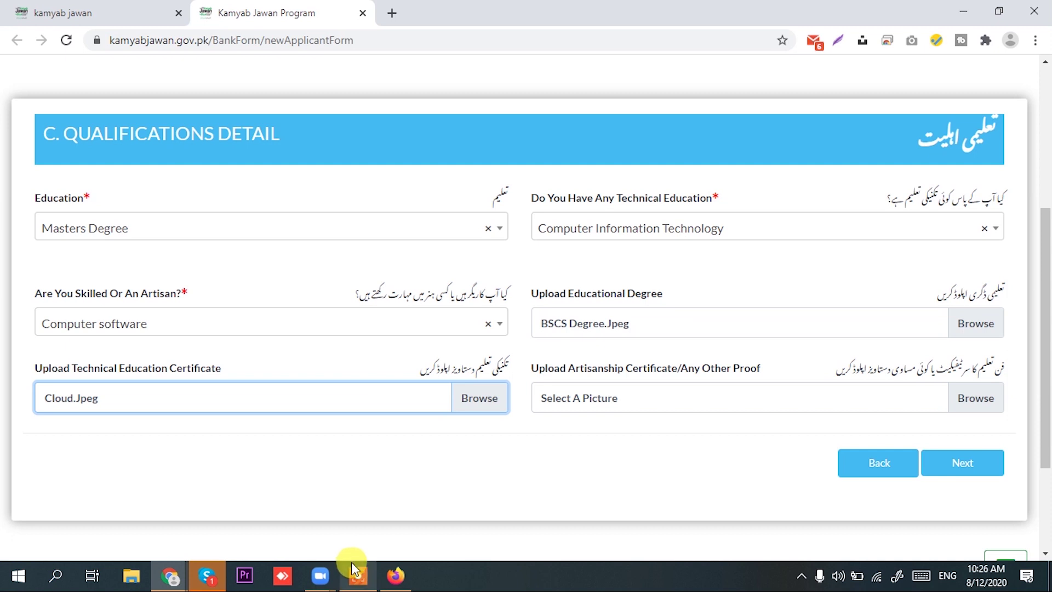
Attach the 3MD image as the artisanship certificate
mouse_move(351, 561)
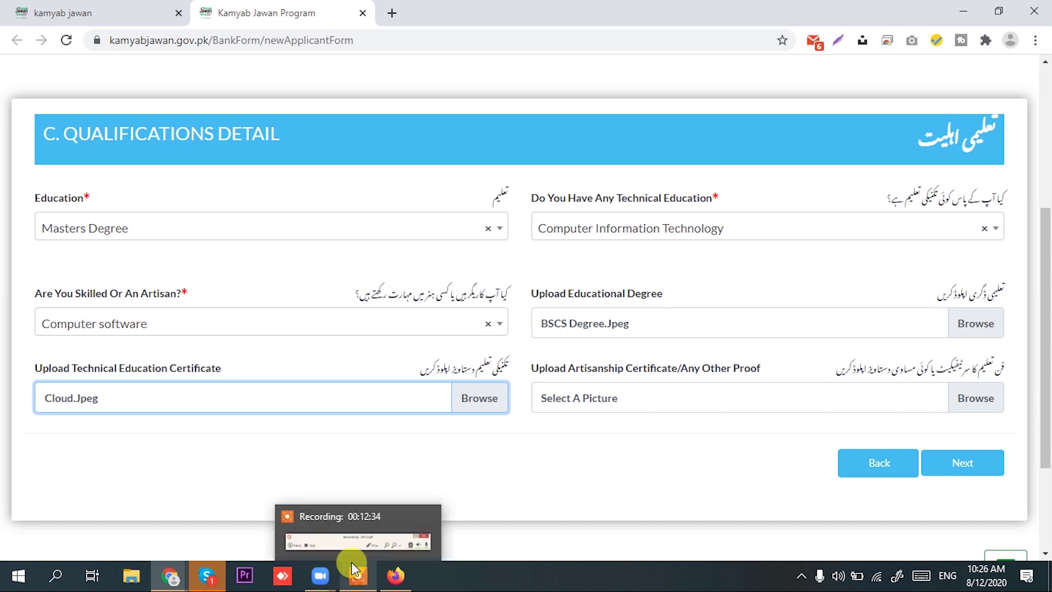
left_click(383, 544)
left_click(492, 464)
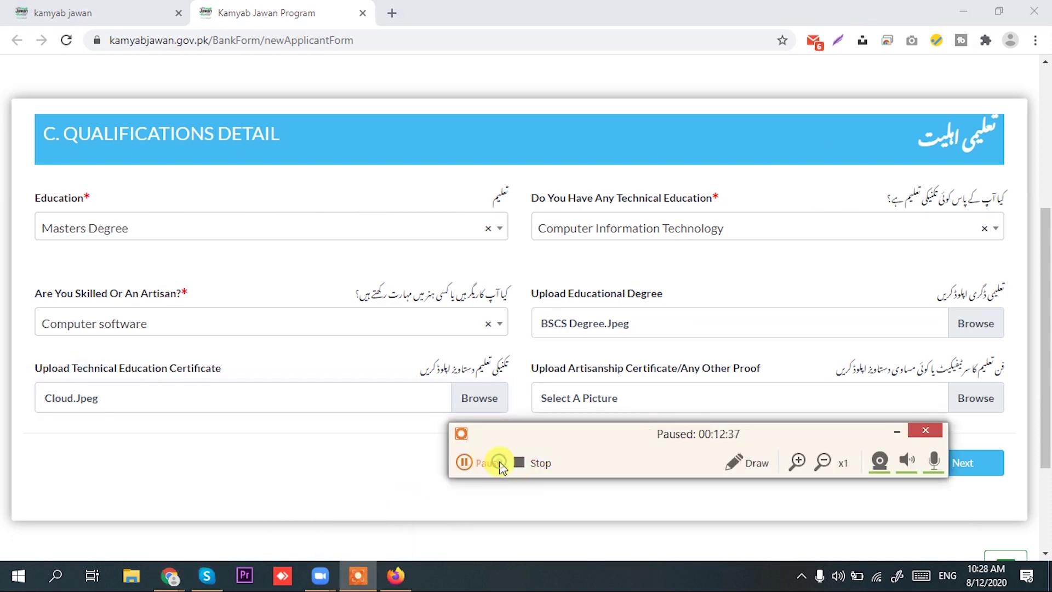
left_click(491, 463)
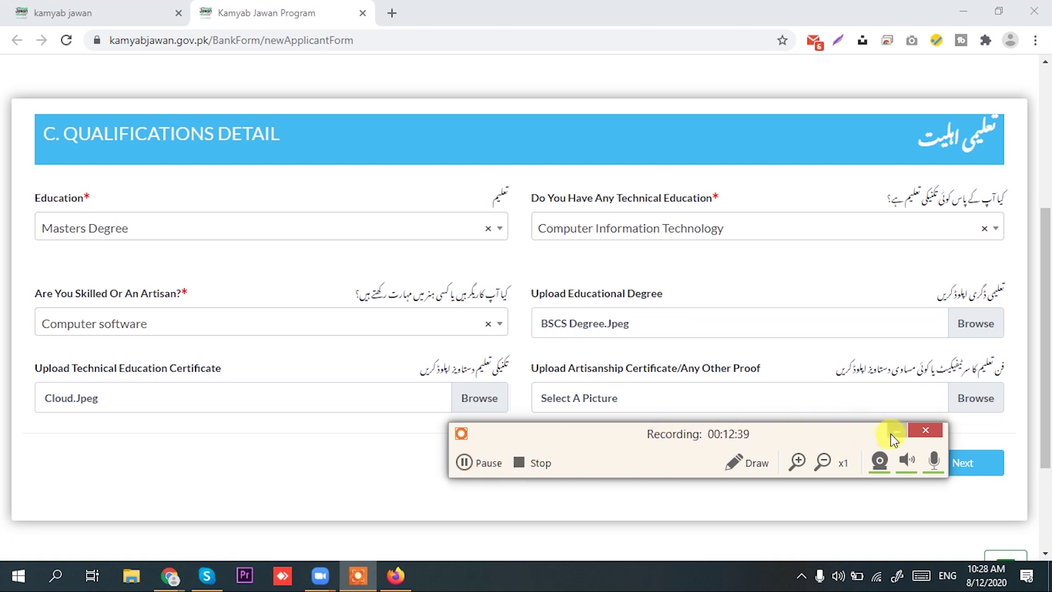
left_click(891, 433)
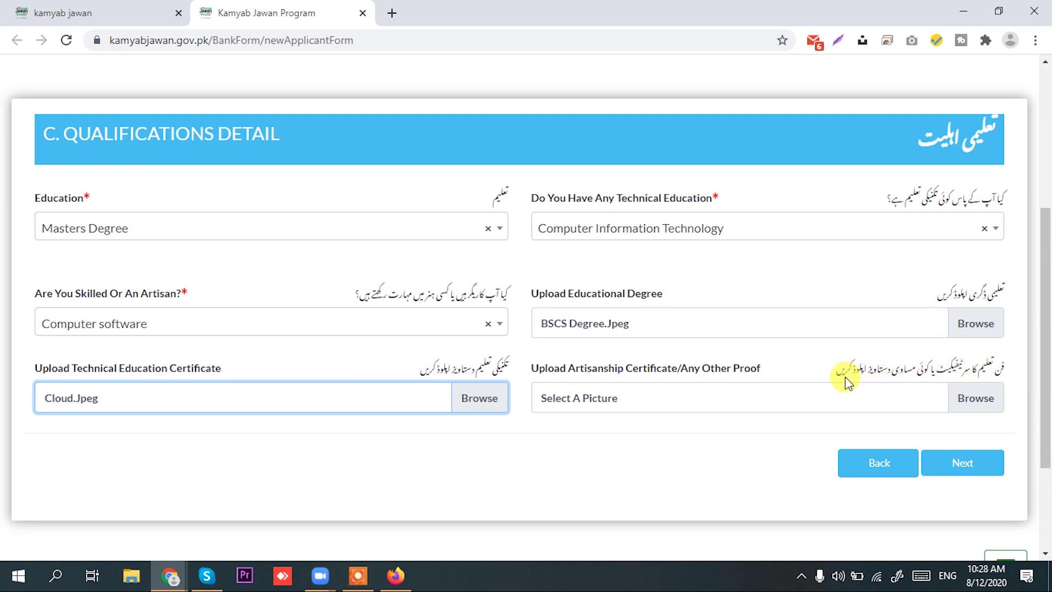
left_click(991, 410)
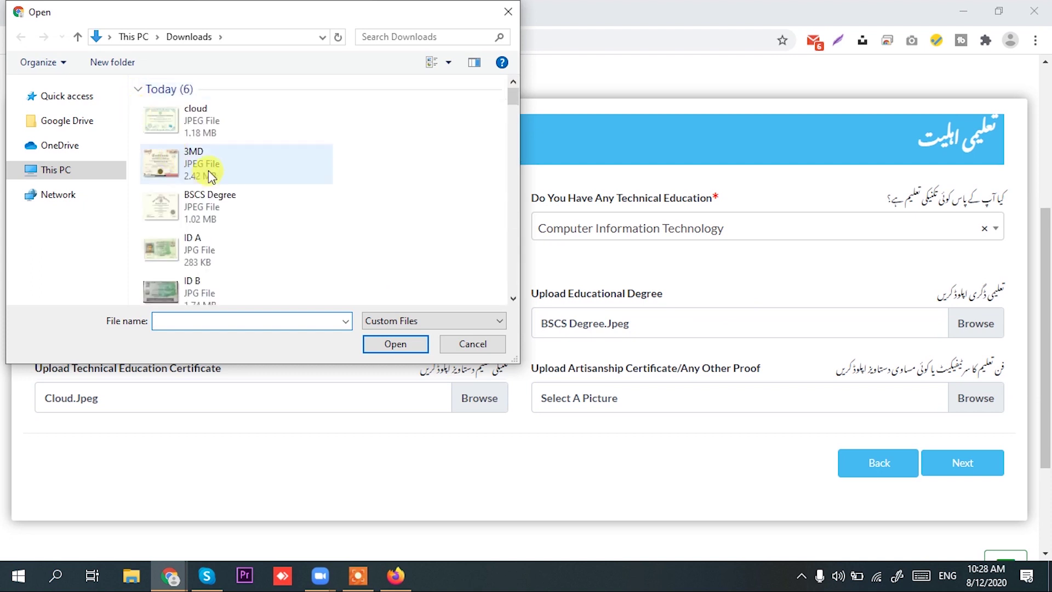
left_click(208, 170)
left_click(396, 344)
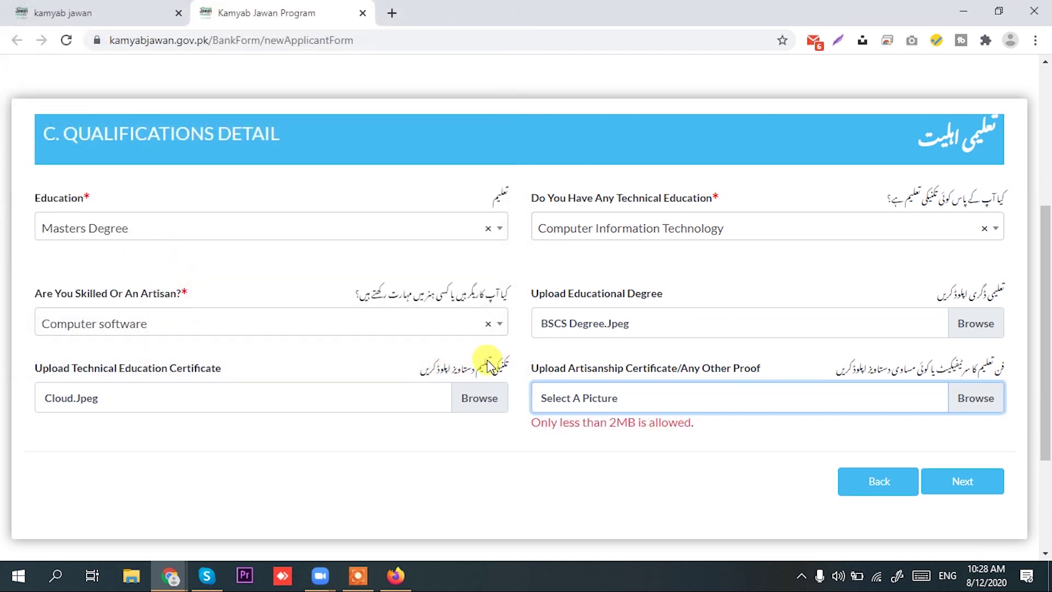
Replace the artisanship certificate with the cloud picture and continue to Contact Detail
left_click(967, 403)
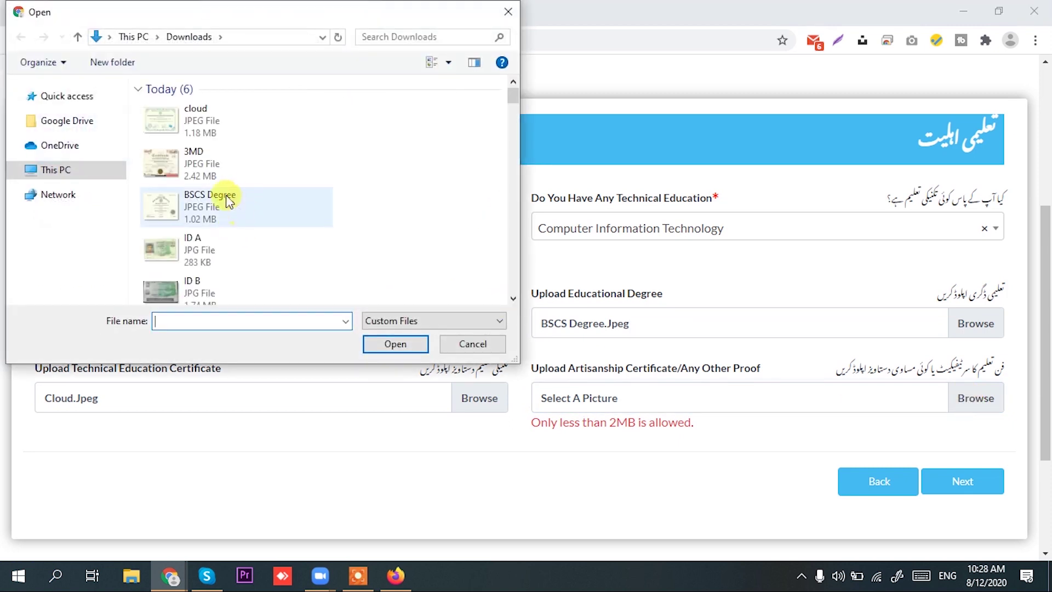
left_click(197, 135)
left_click(412, 347)
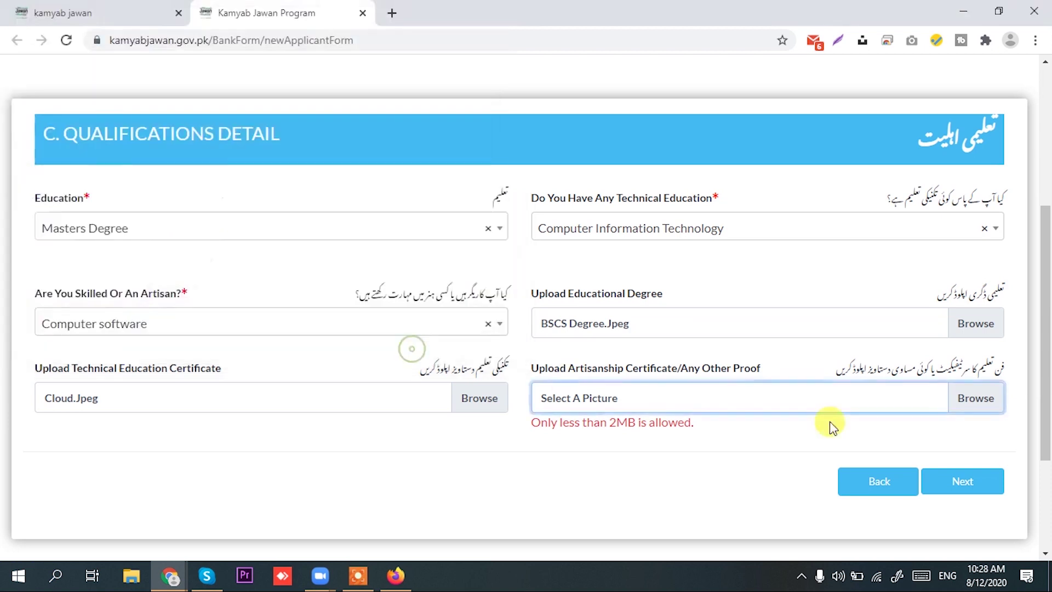
left_click(979, 473)
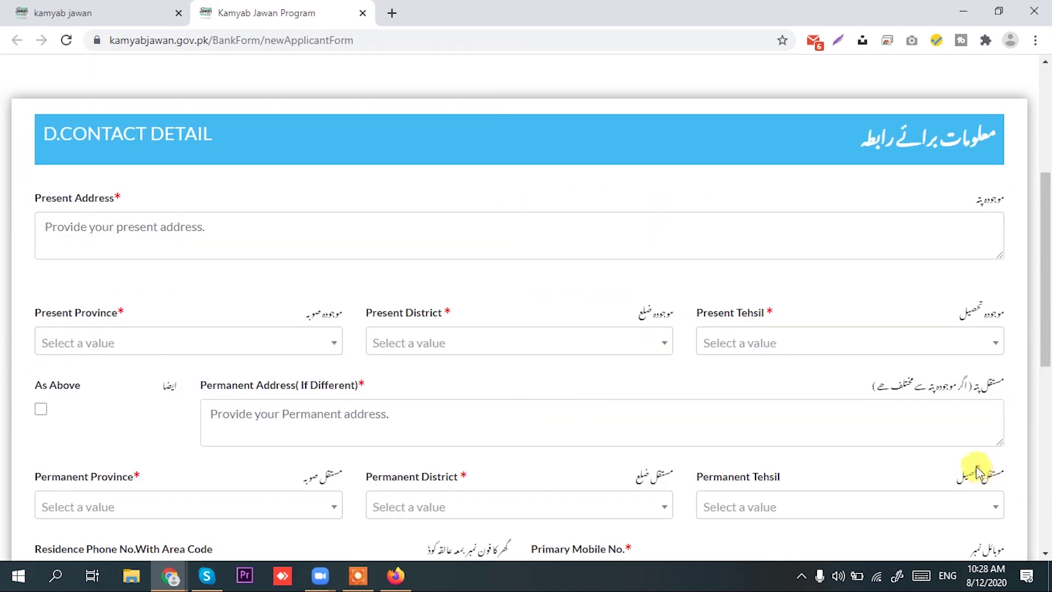
Enter the applicant's present address in the Present Address field
scroll(446, 239, "up", 5)
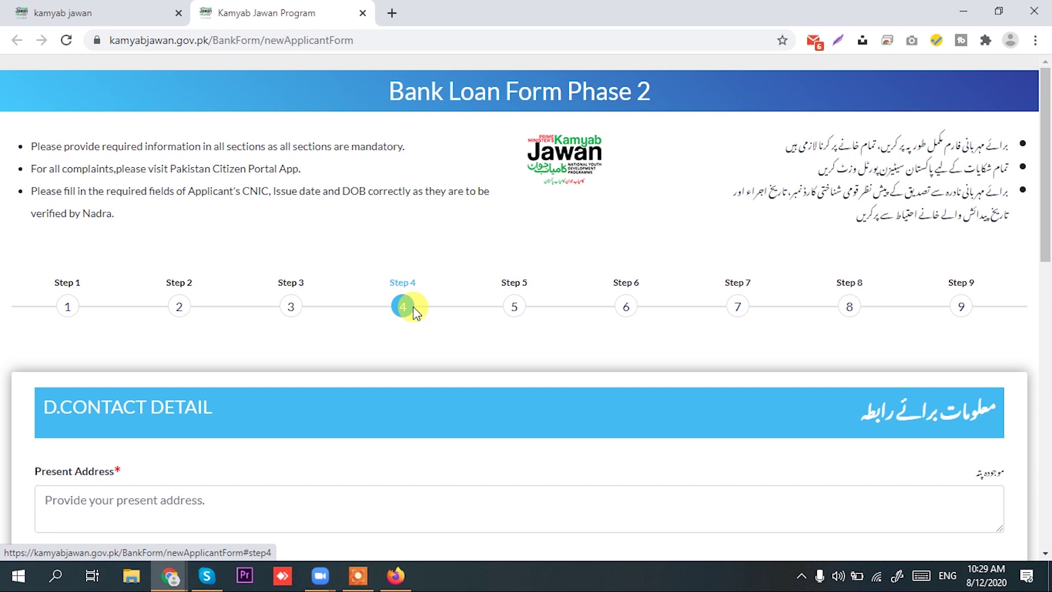
scroll(415, 312, "down", 4)
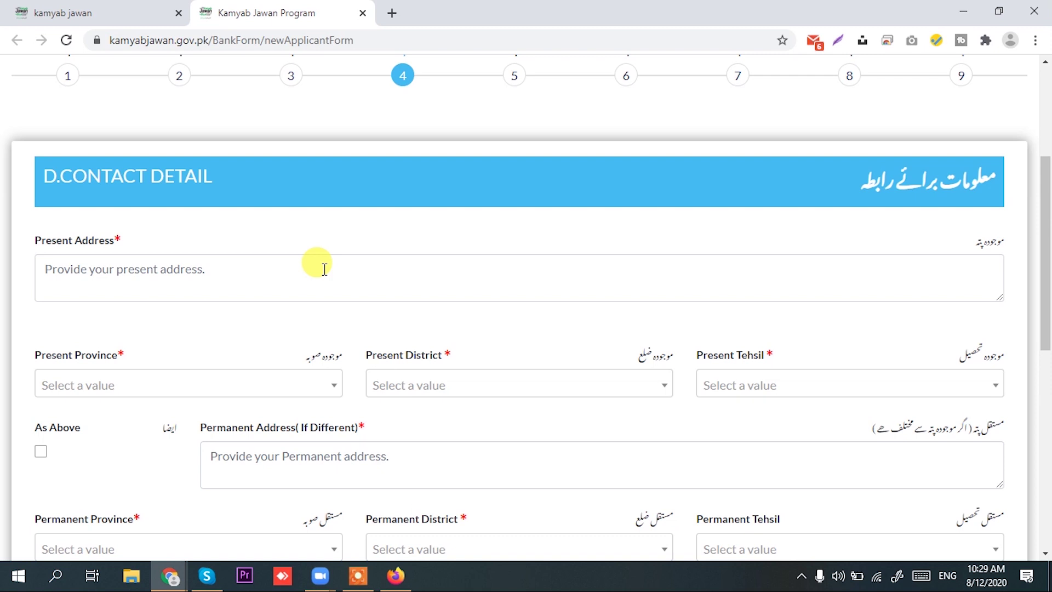
left_click(325, 269)
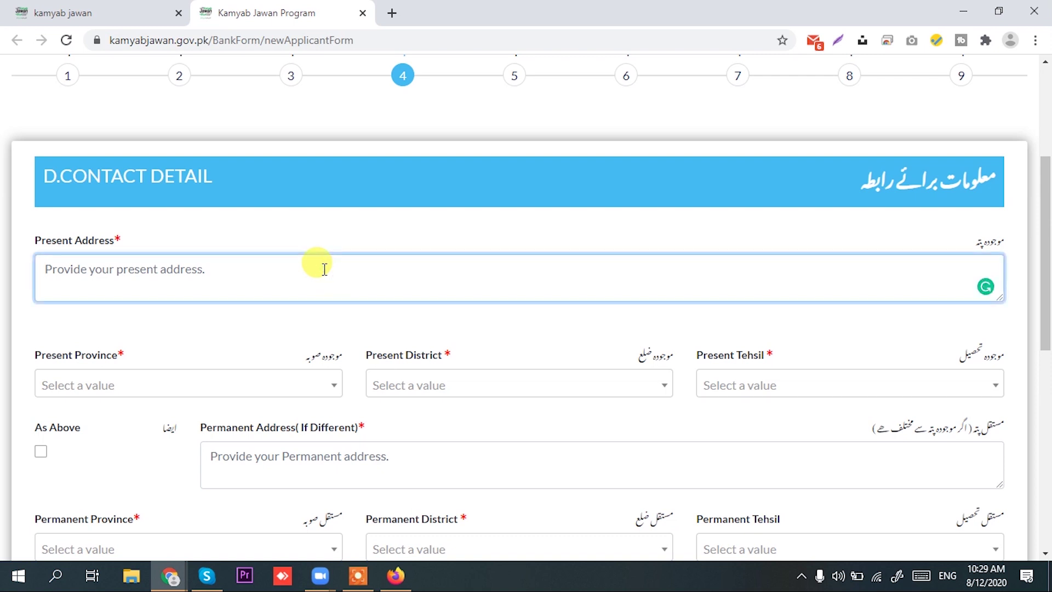
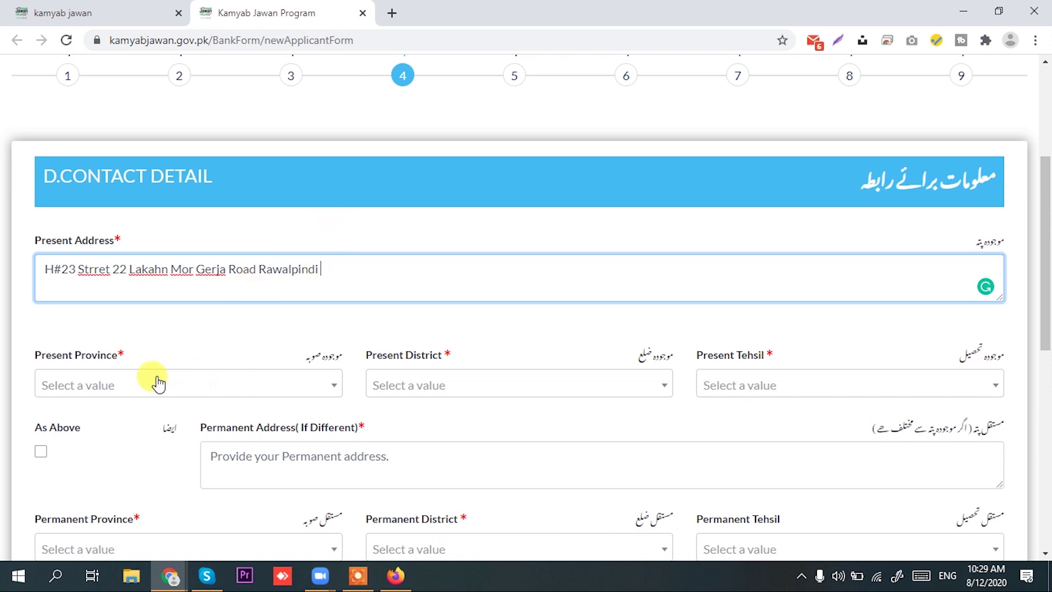
Set present Province to Punjab, District to Rawalpindi and Tehsil to Rawalpindi
left_click(321, 389)
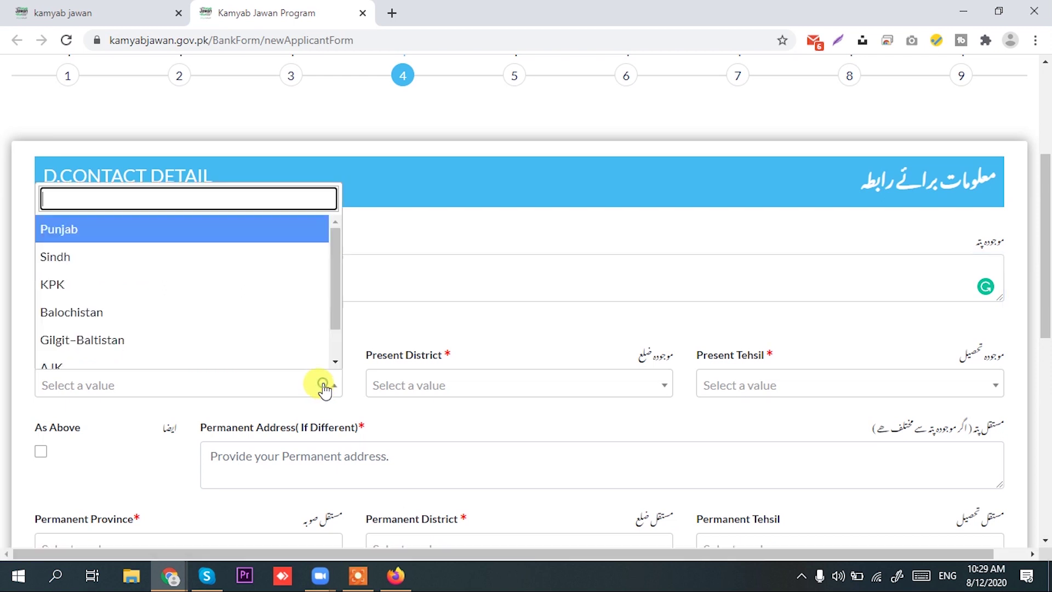
left_click(223, 230)
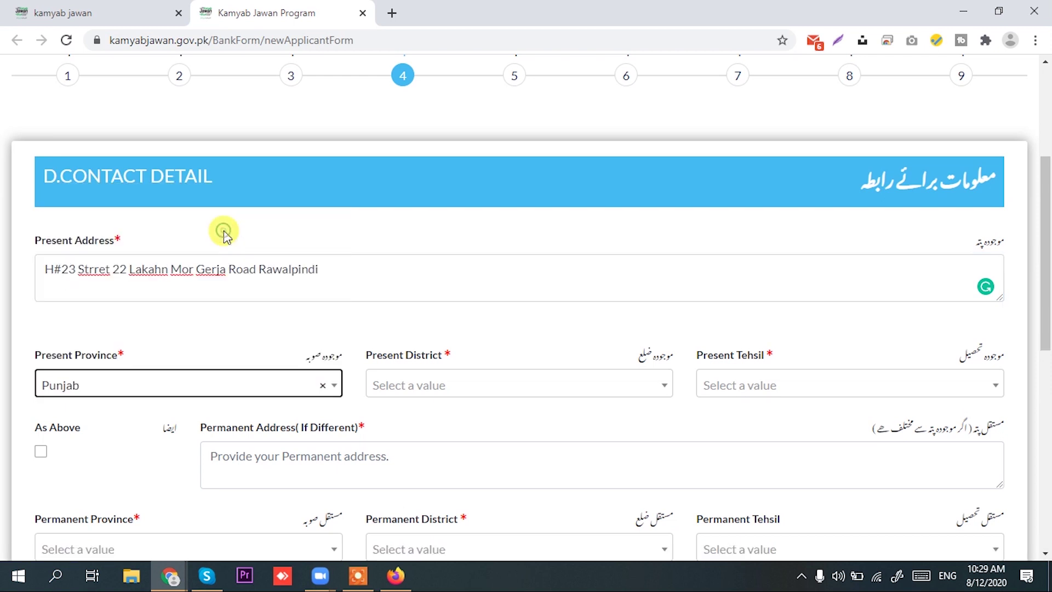
left_click(544, 385)
scroll(546, 300, "down", 3)
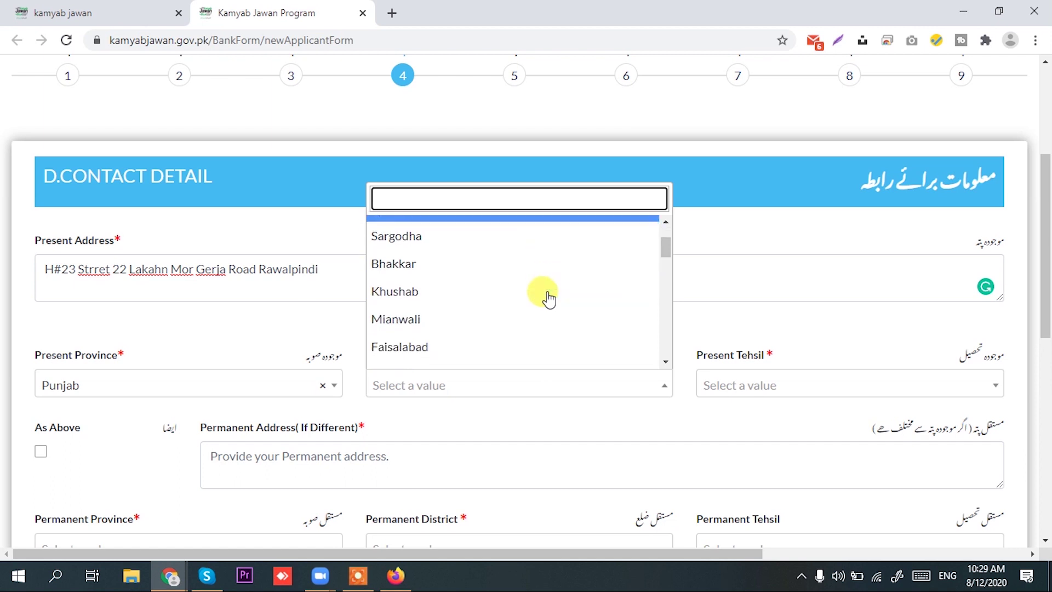
scroll(548, 299, "down", 3)
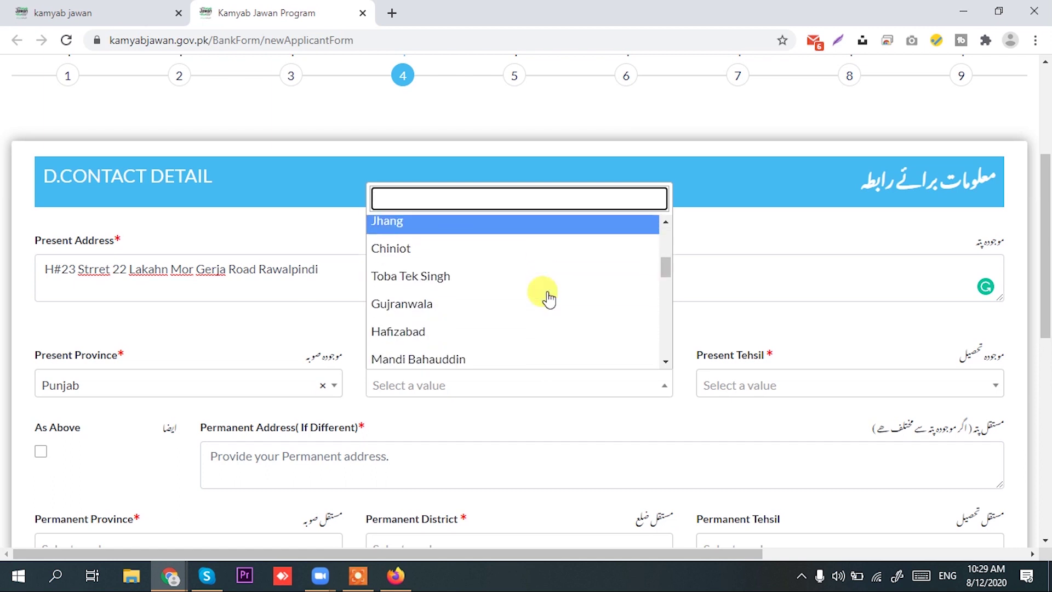
scroll(548, 298, "down", 2)
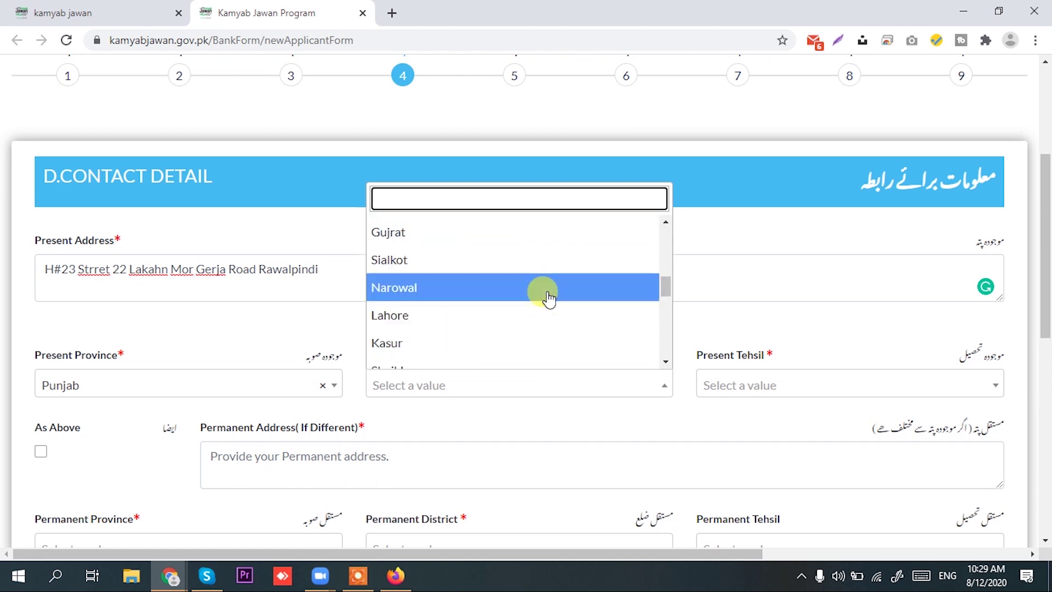
type("r")
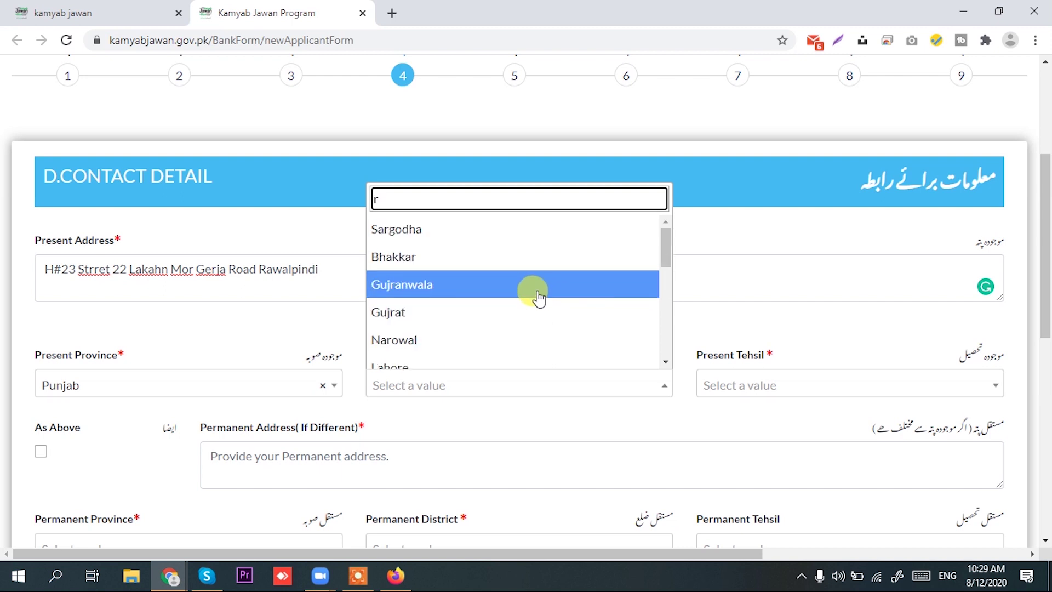
type("r")
key("BackSpace")
type("awl")
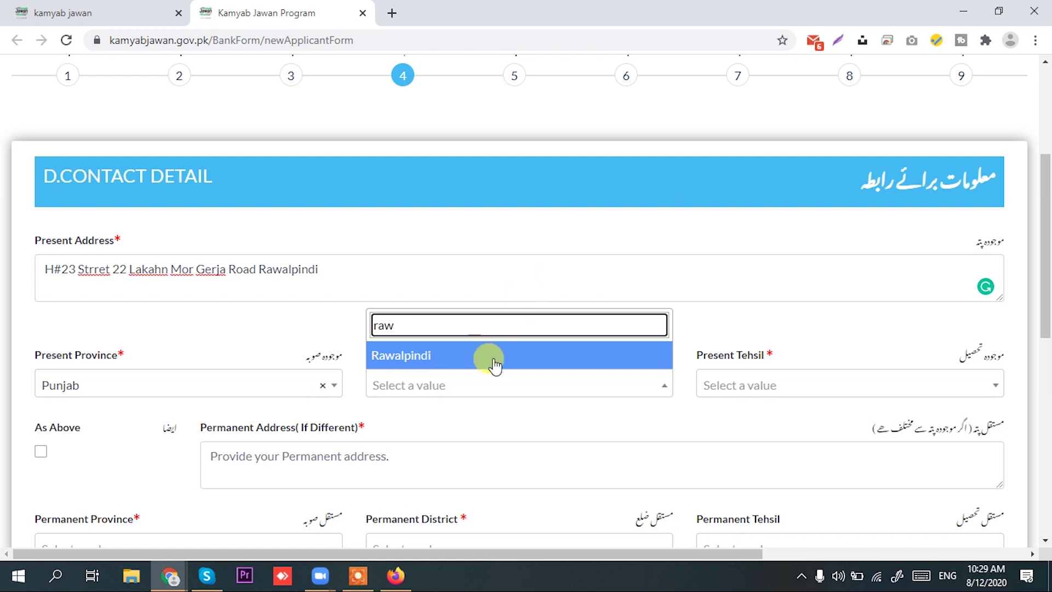
left_click(495, 357)
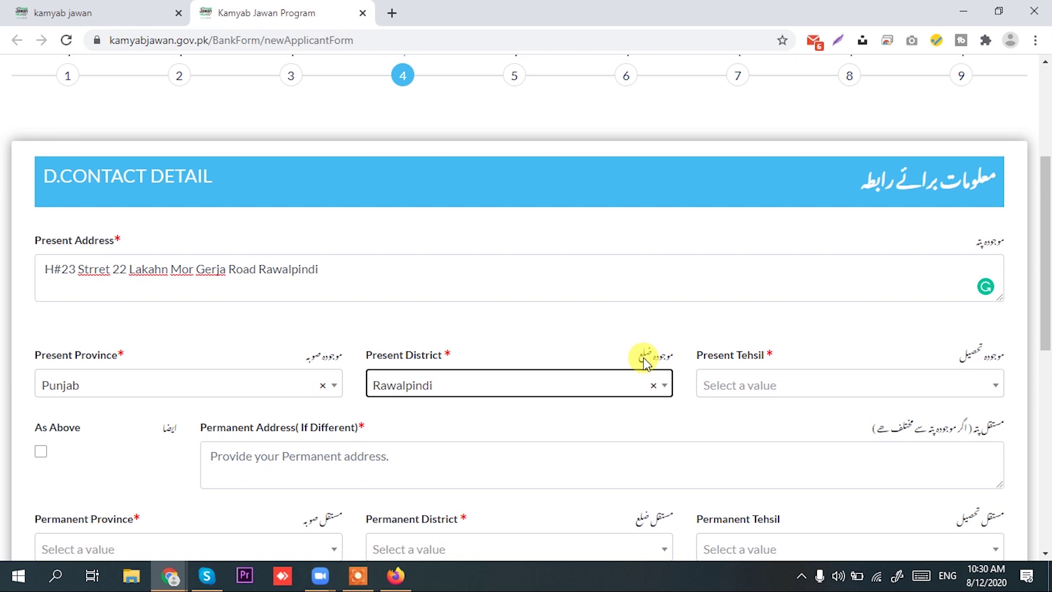
left_click(820, 385)
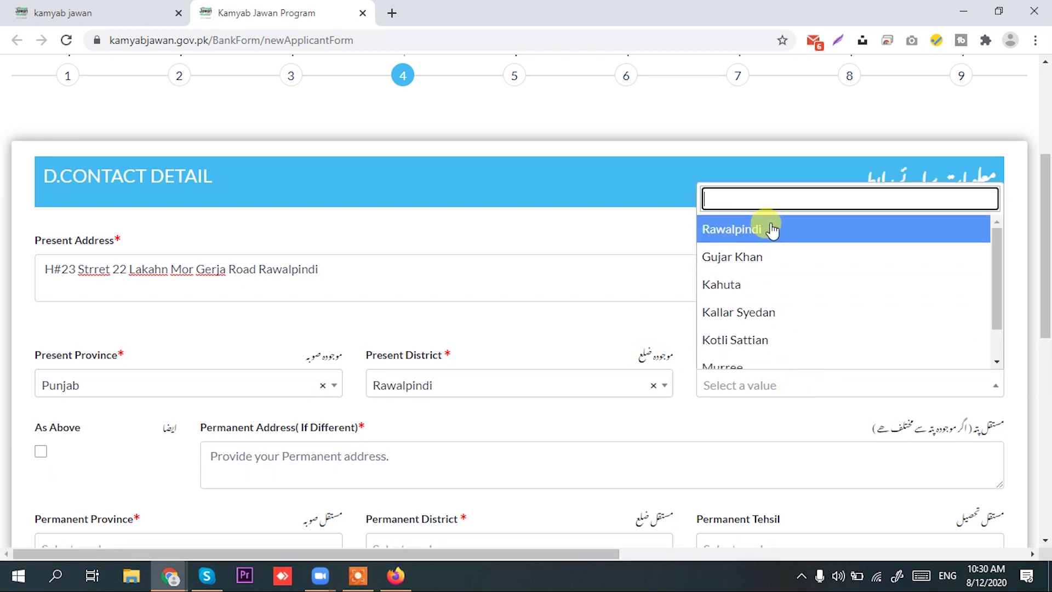
left_click(770, 229)
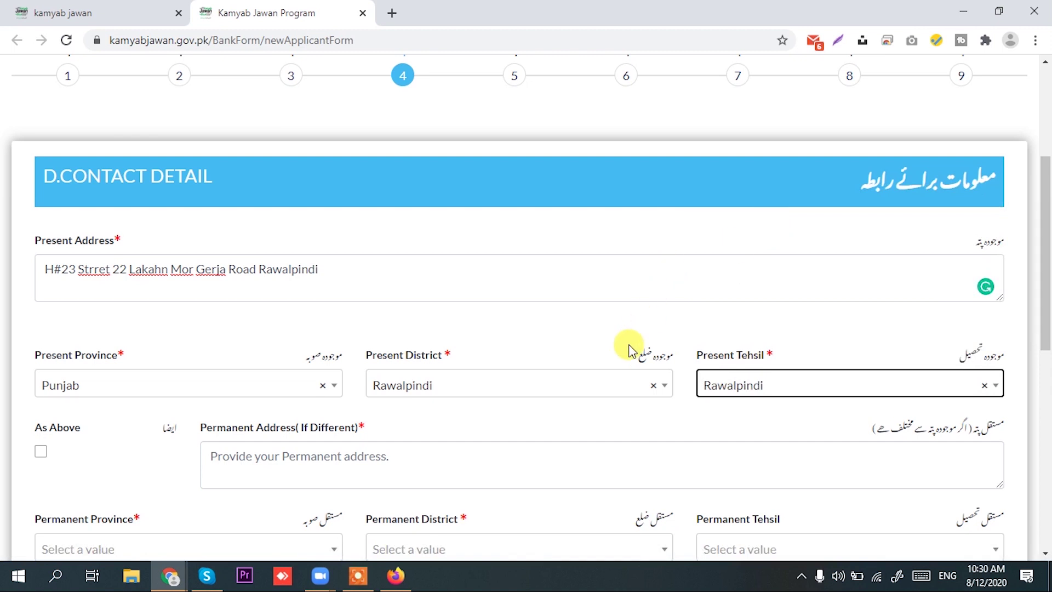
scroll(629, 349, "down", 1)
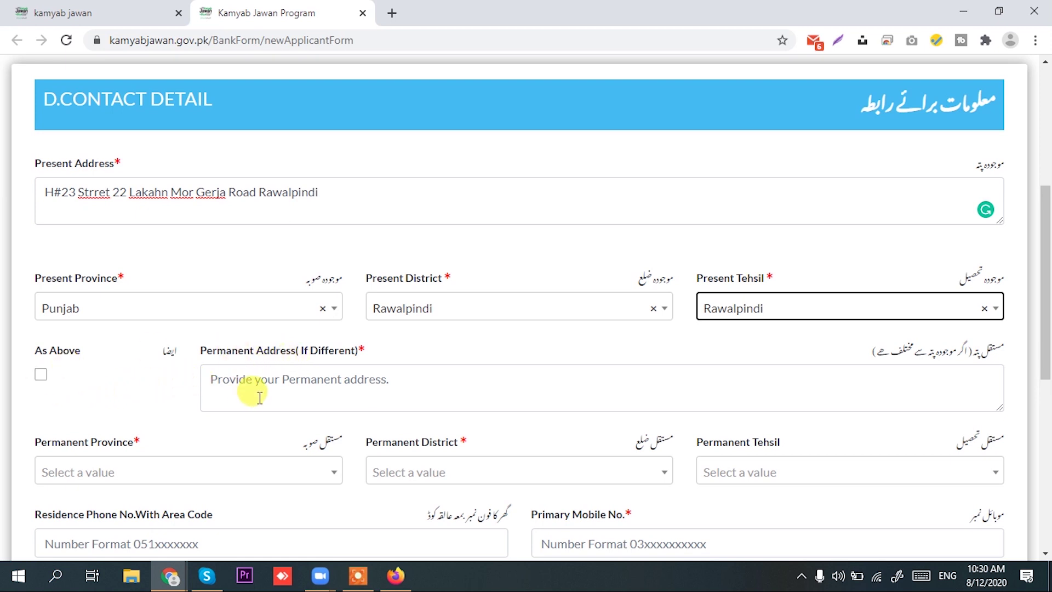
Copy the present address to the permanent address and enter the primary and secondary mobile numbers
left_click(42, 375)
scroll(340, 312, "down", 3)
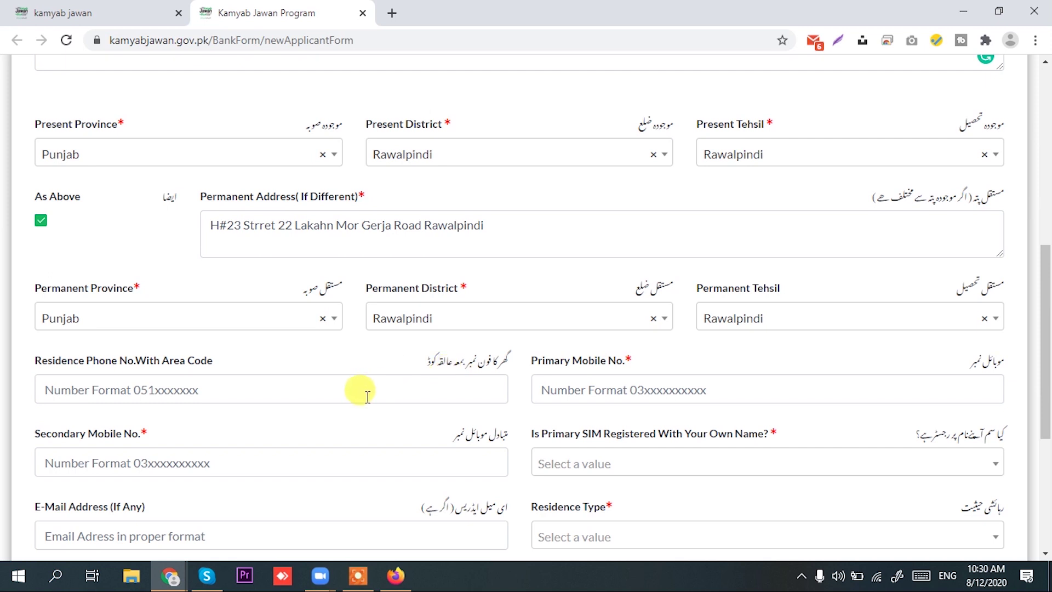
left_click(592, 384)
type("03")
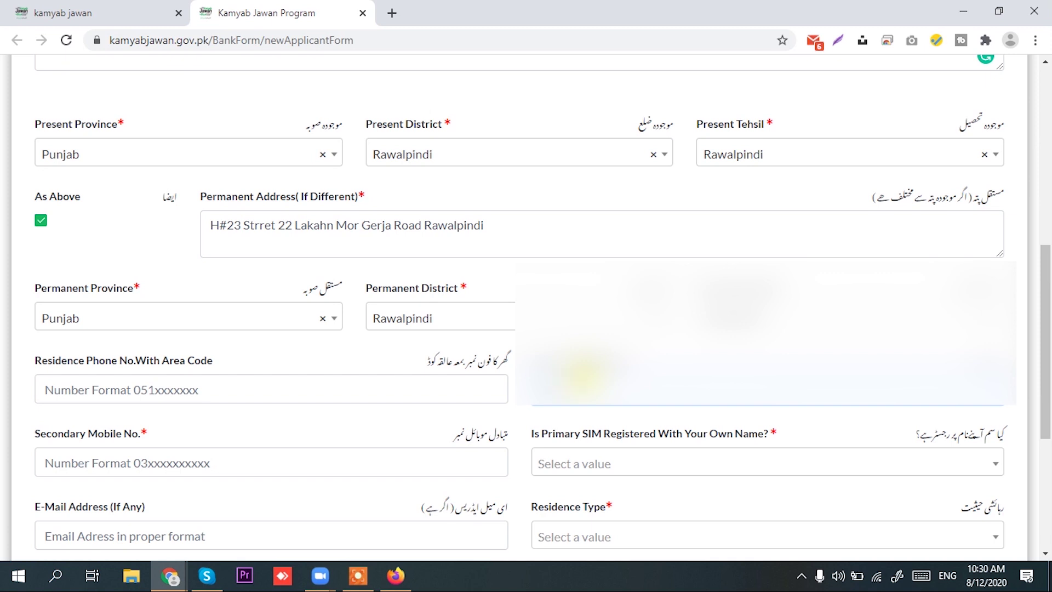
scroll(291, 482, "down", 2)
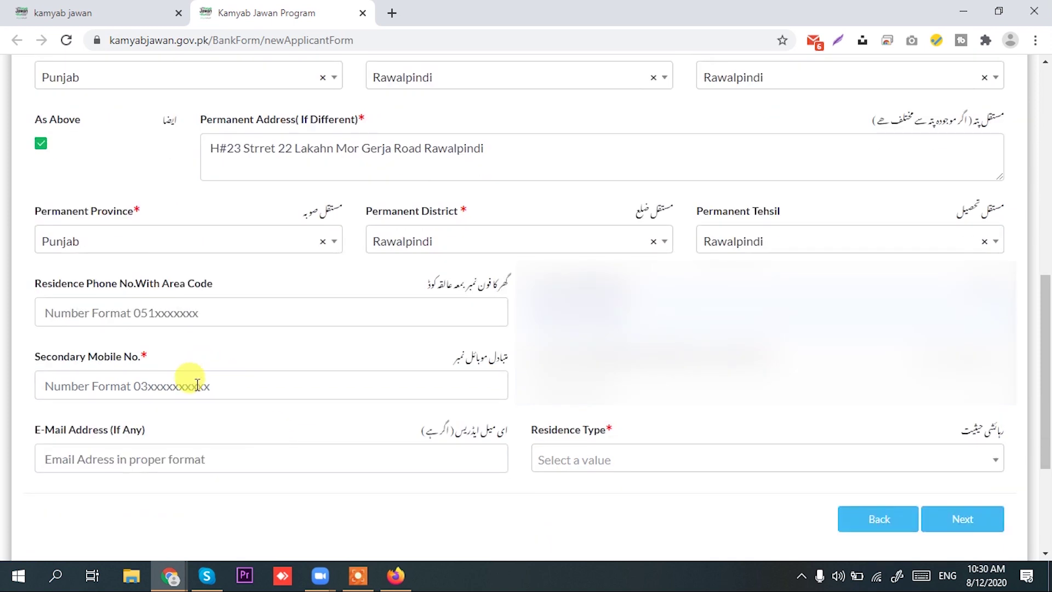
left_click(198, 386)
type("03")
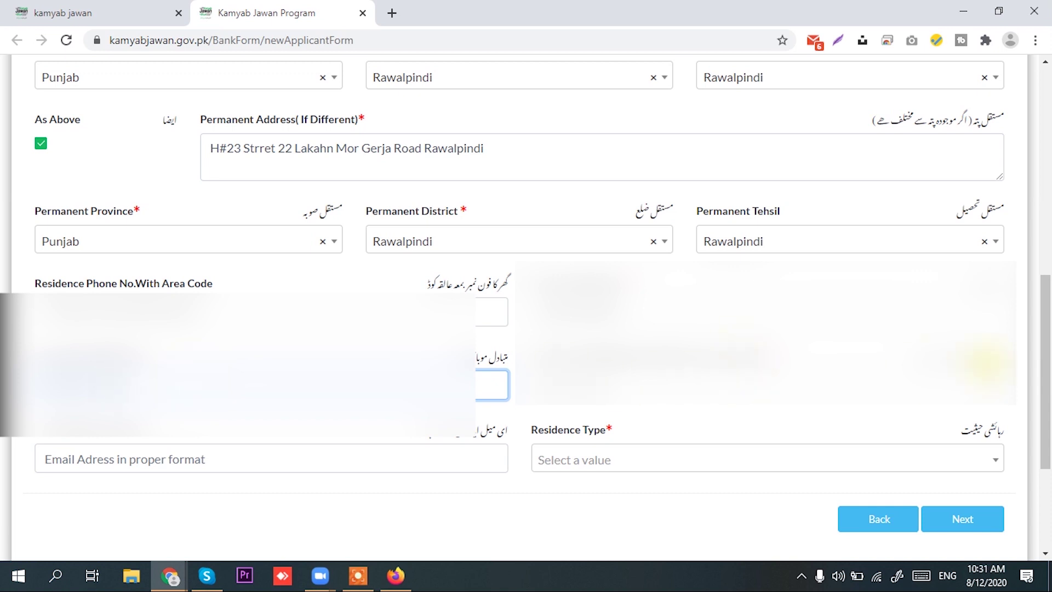
Answer the SIM-in-own-name question and set Residence Type to Family
left_click(833, 460)
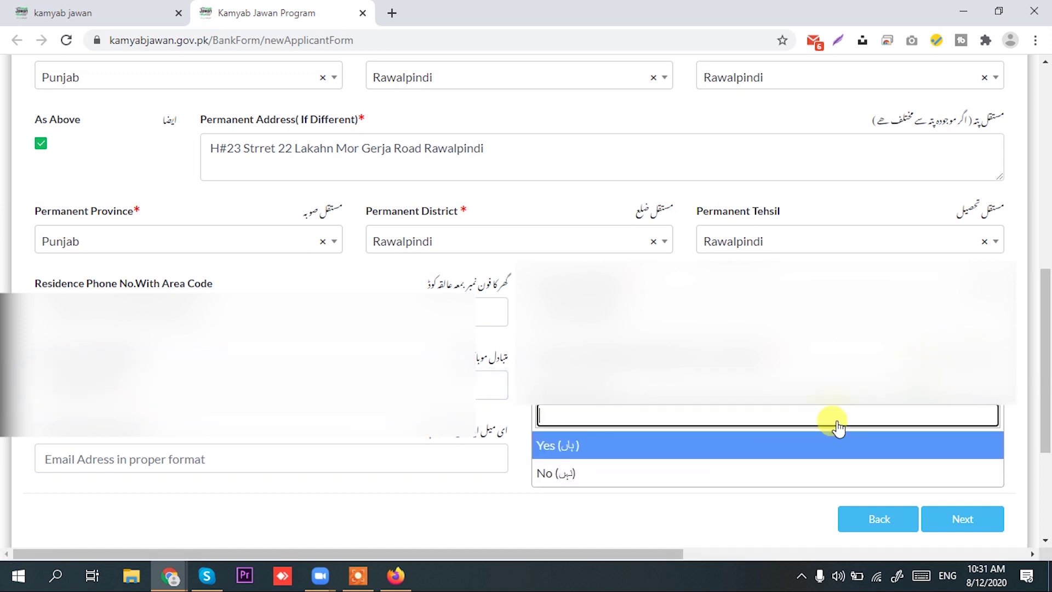
left_click(612, 449)
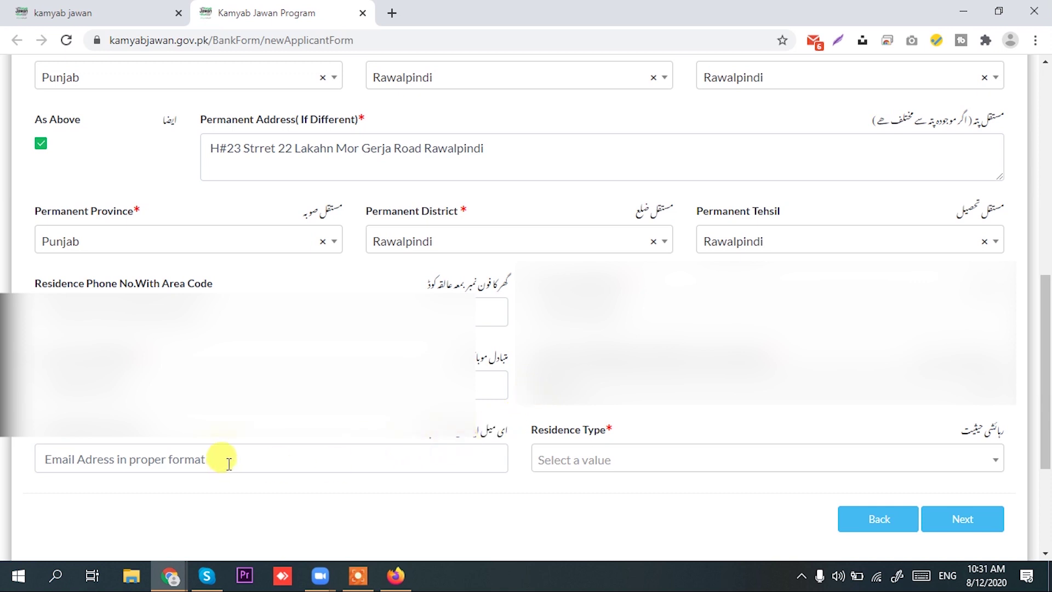
left_click(612, 458)
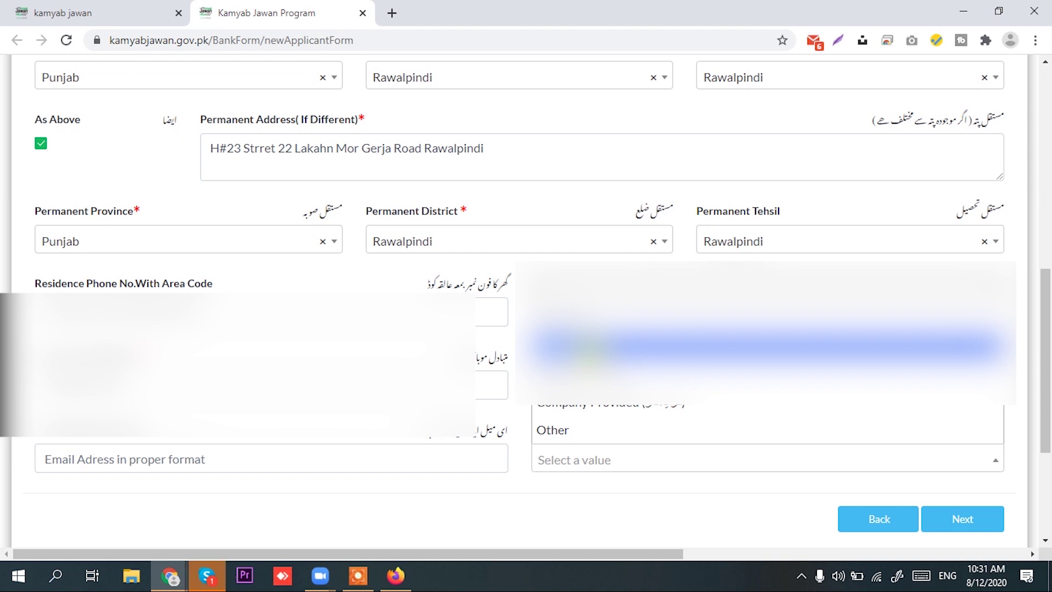
left_click(570, 345)
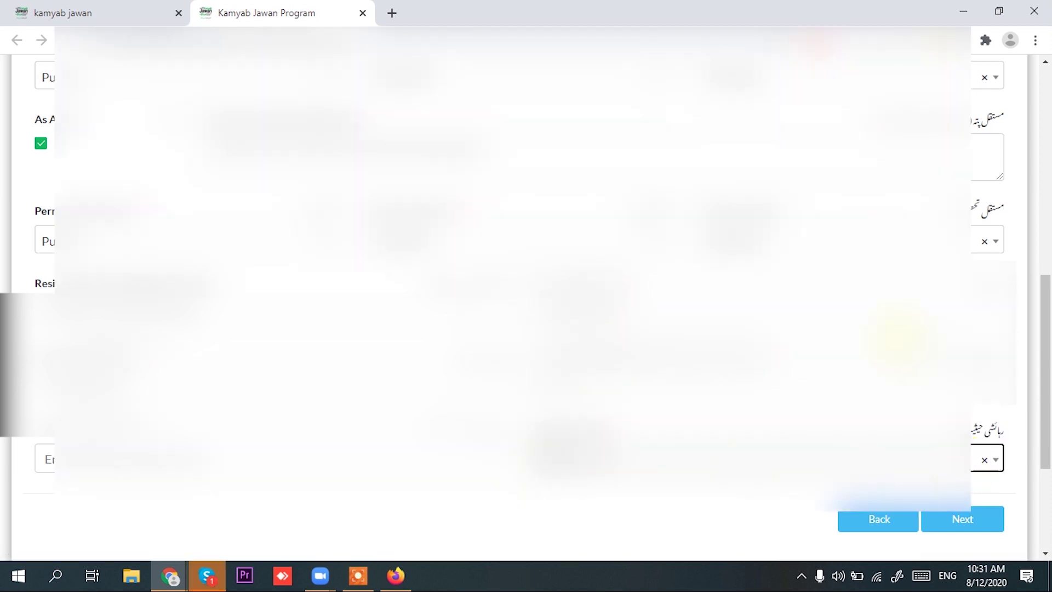
scroll(932, 439, "up", 4)
scroll(904, 397, "down", 5)
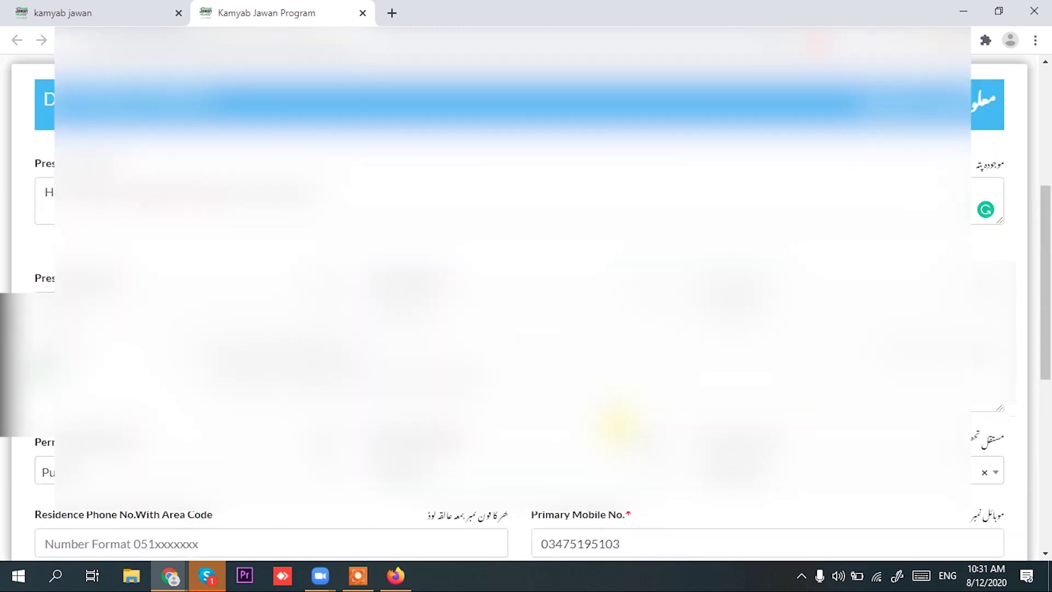
Advance to Business Information and set Industry Category to Services, Tourism, Entertainment and Education
left_click(989, 445)
scroll(529, 422, "up", 5)
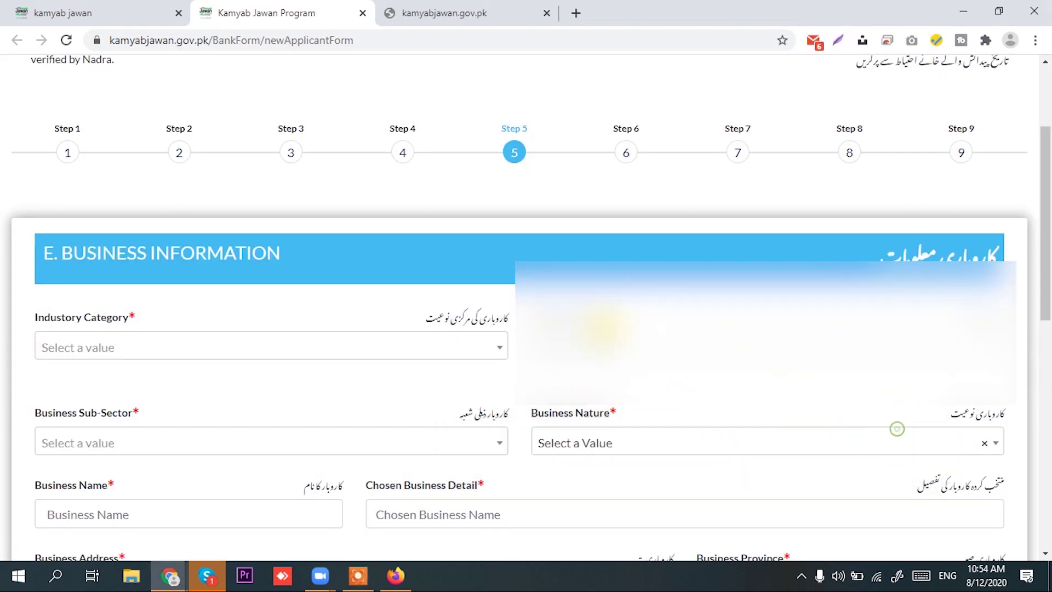
scroll(409, 243, "down", 3)
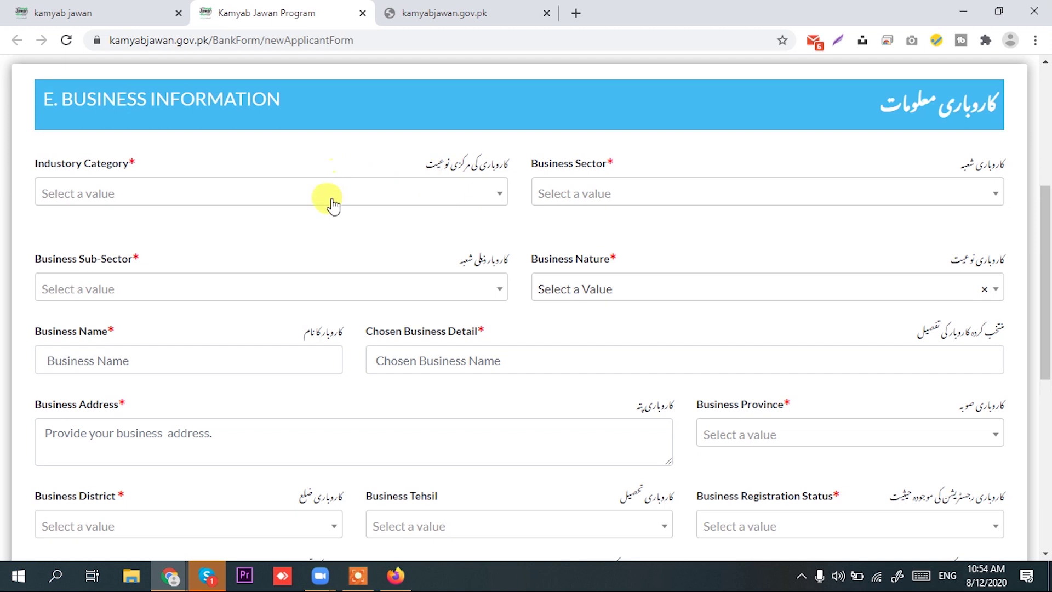
left_click(331, 200)
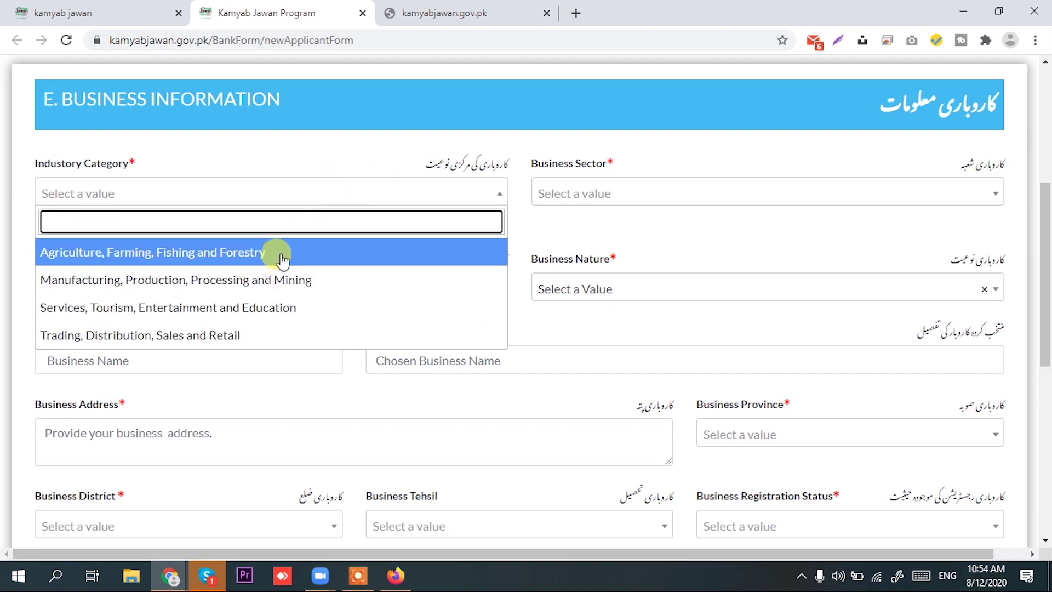
scroll(250, 329, "down", 1)
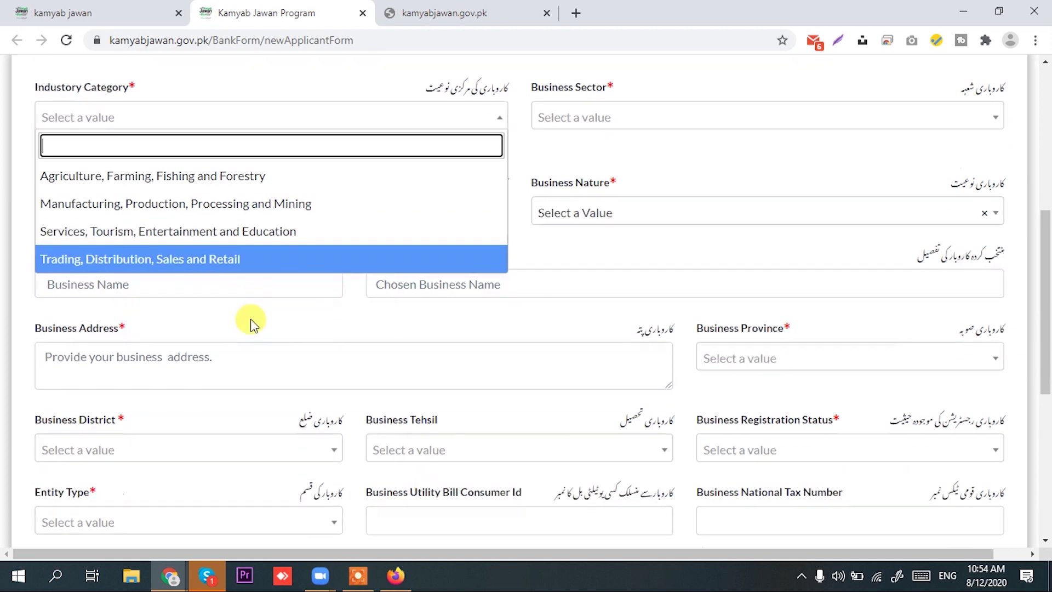
scroll(262, 237, "up", 1)
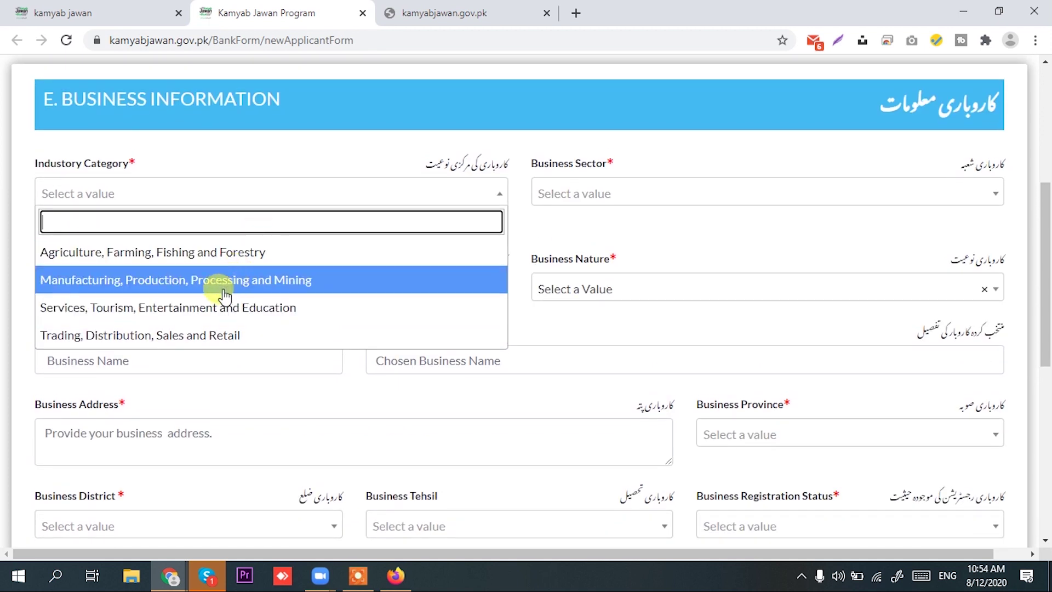
left_click(222, 310)
Set Business Sector to Information Services and Business Sub-Sector to Photo State Shop
left_click(630, 192)
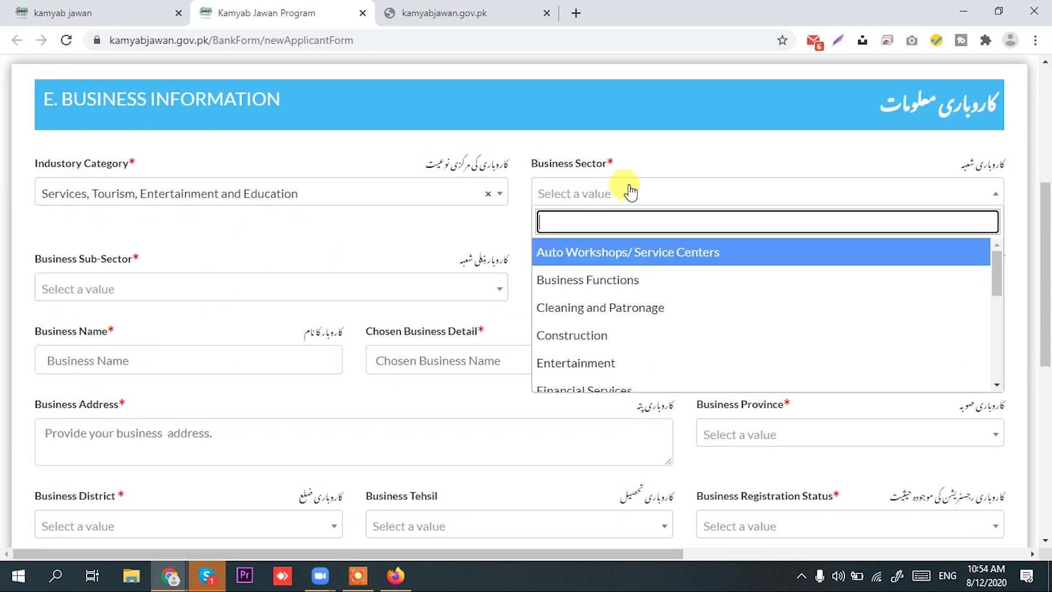
scroll(631, 321, "down", 1)
scroll(628, 319, "down", 1)
left_click(630, 318)
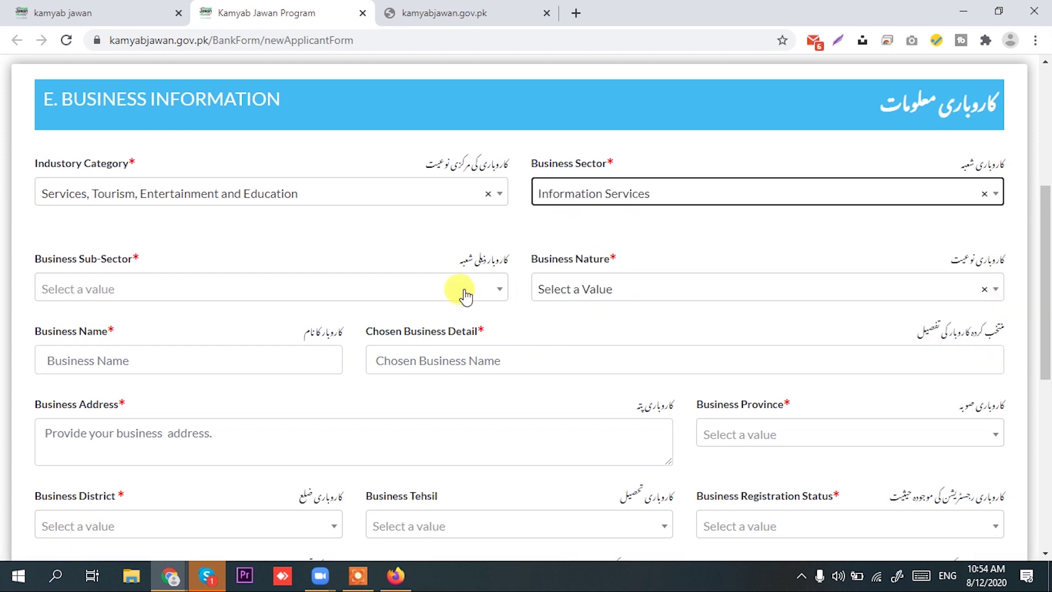
left_click(290, 292)
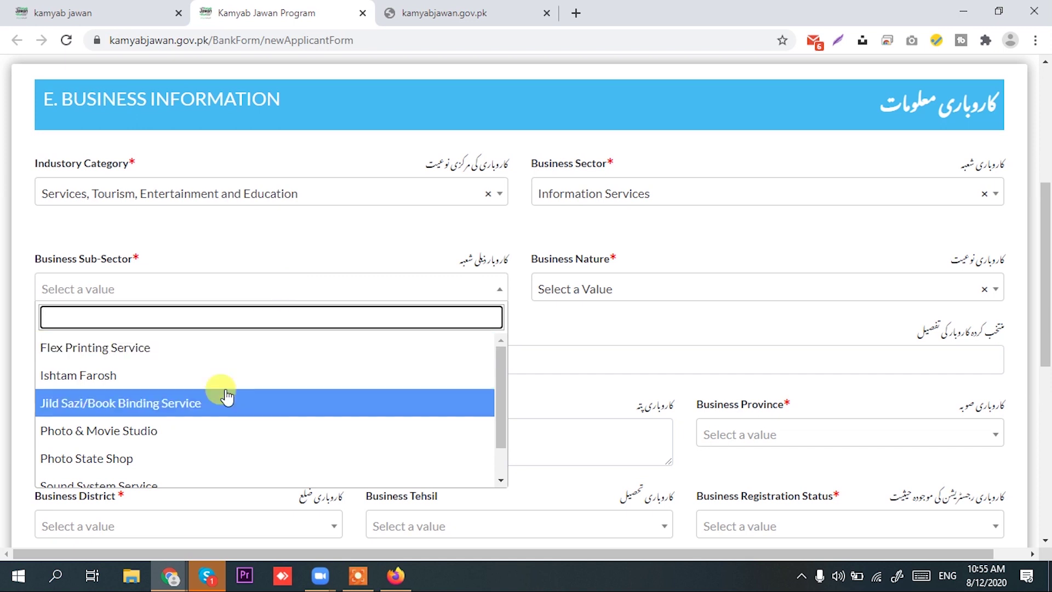
scroll(221, 393, "down", 1)
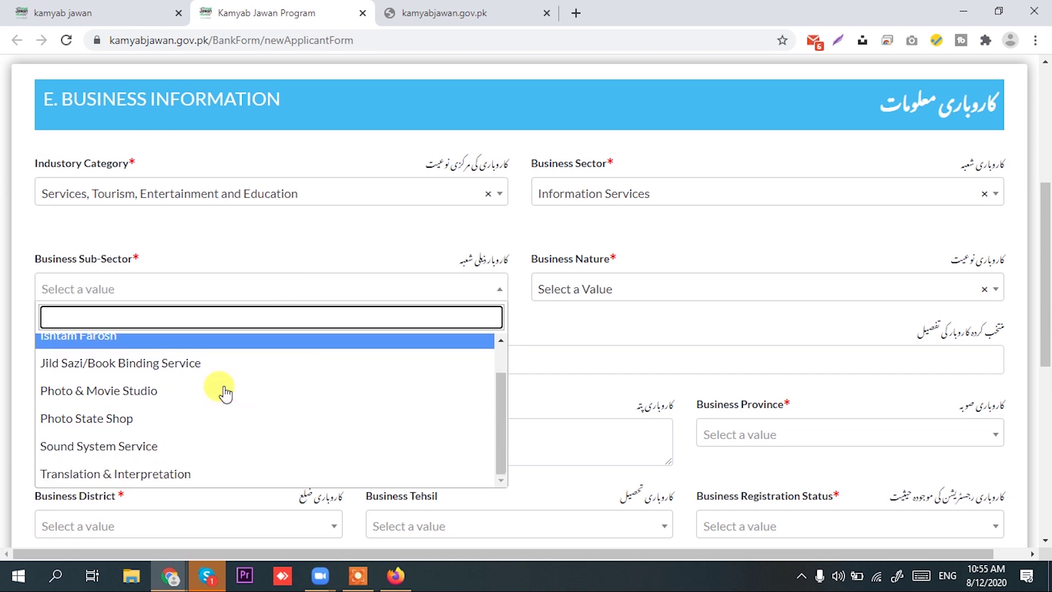
scroll(204, 434, "down", 2)
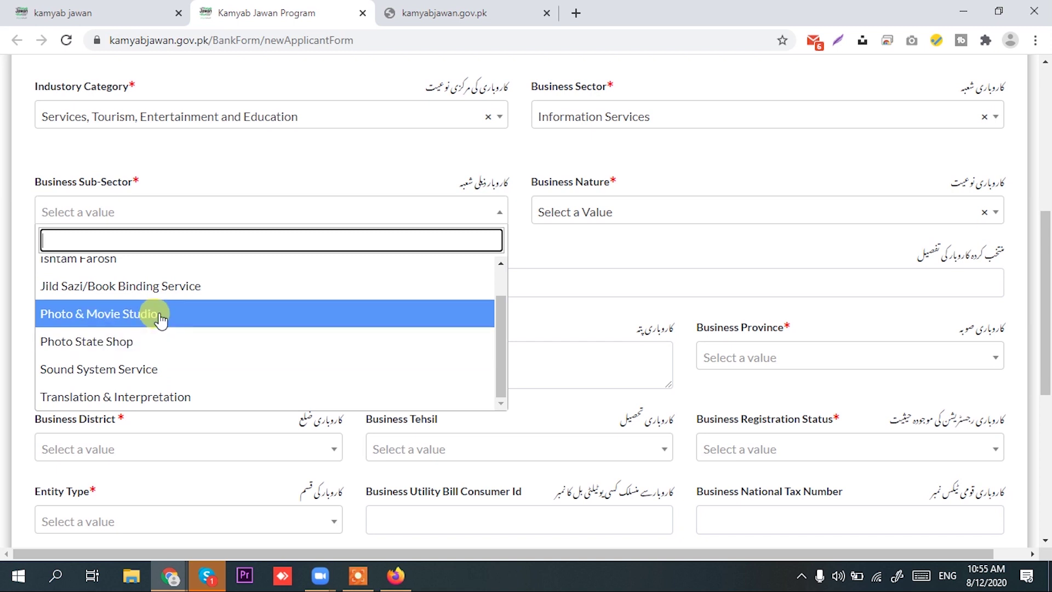
left_click(157, 342)
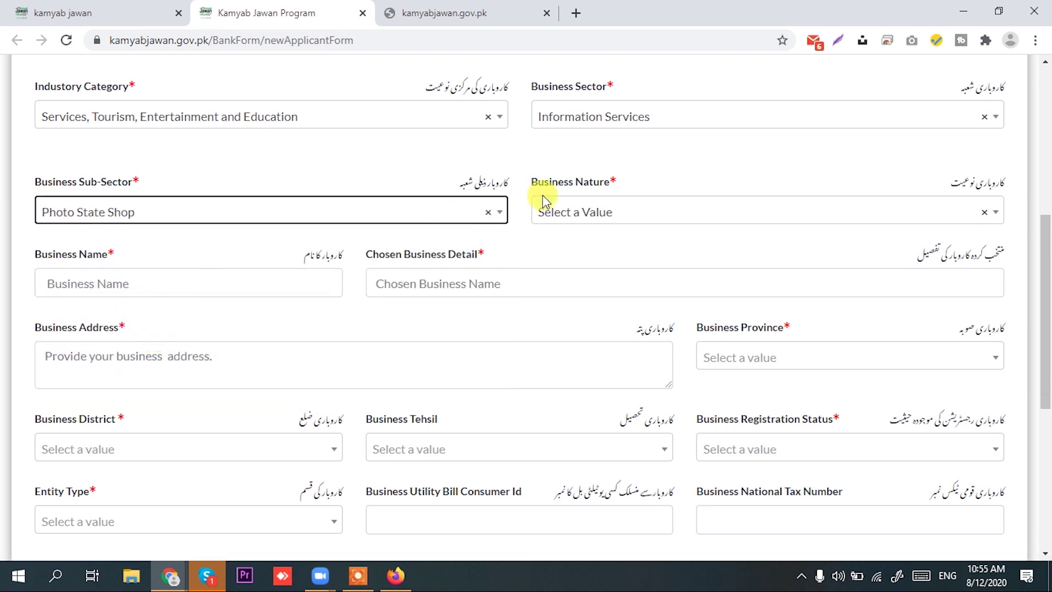
left_click(665, 216)
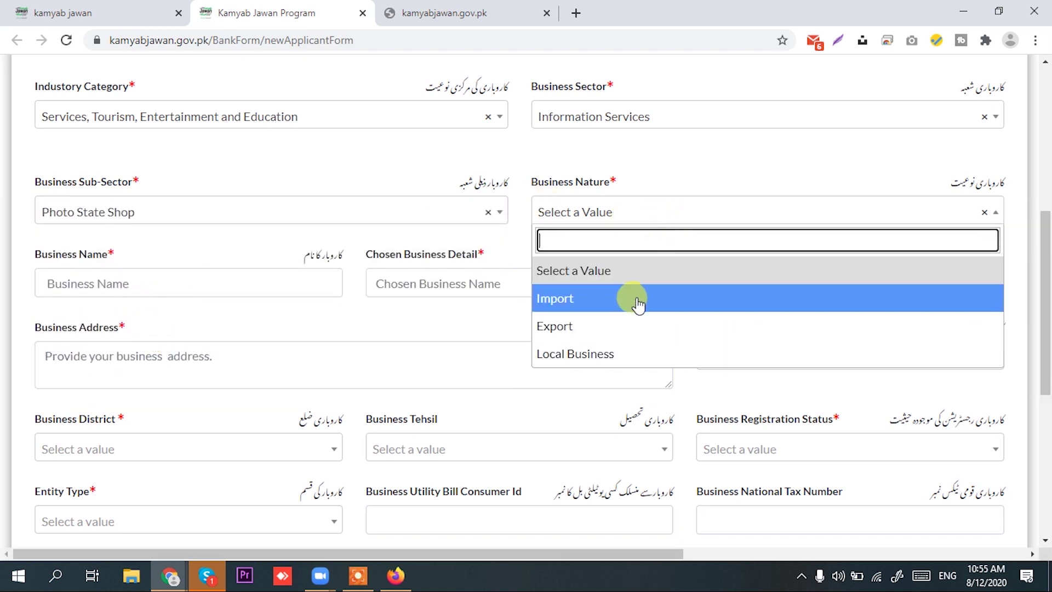
Set business nature to Local Business and enter the business name, business detail and address
left_click(612, 358)
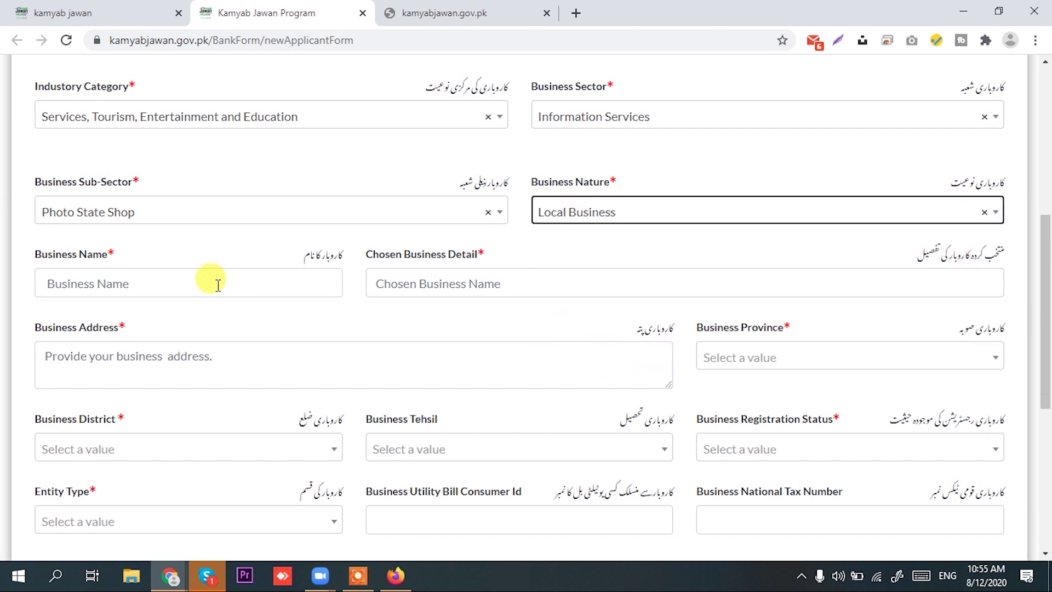
left_click(218, 285)
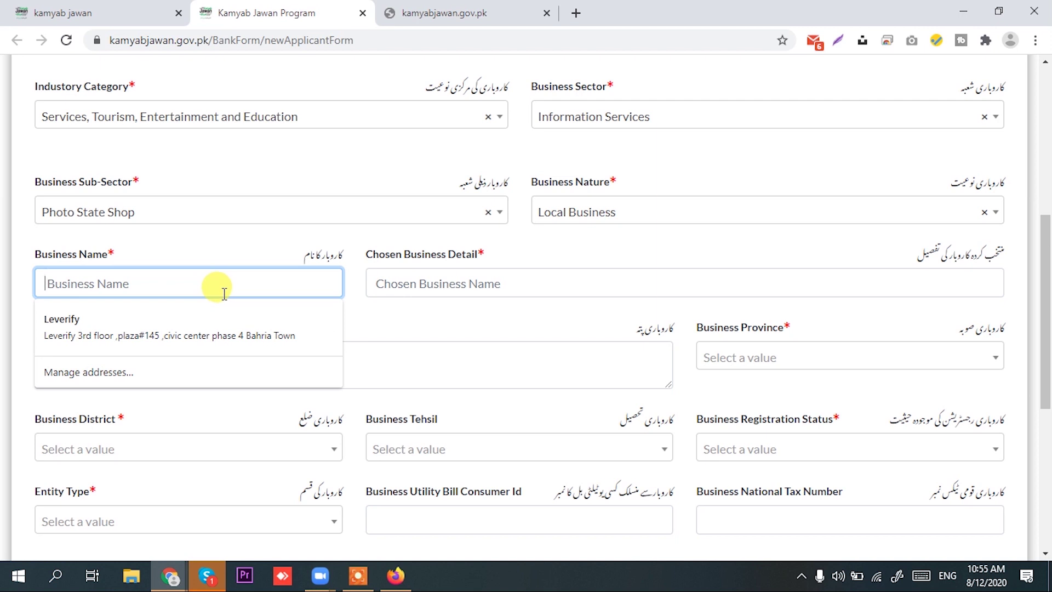
type("Gh")
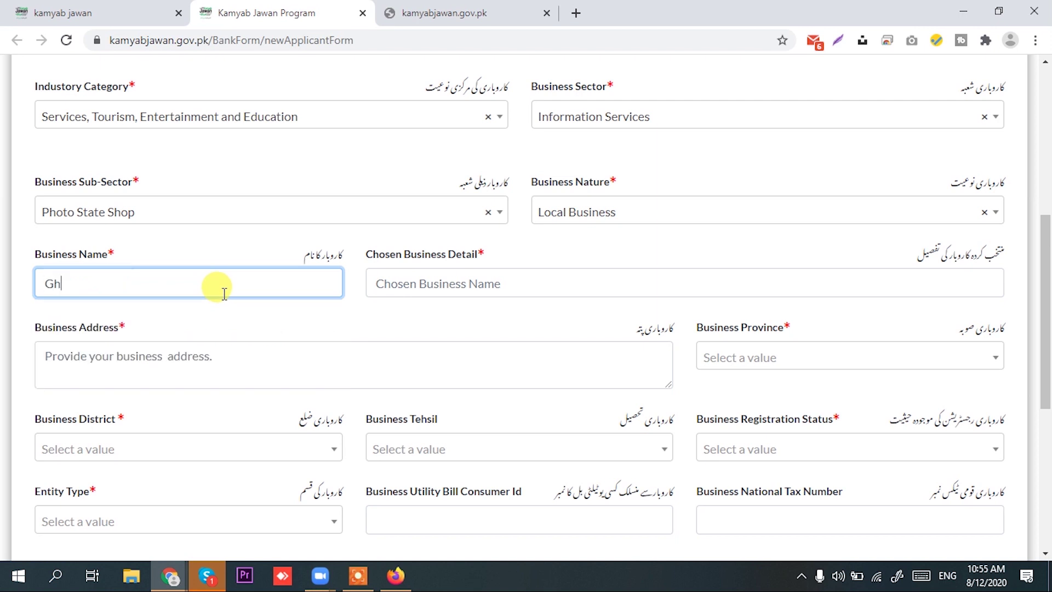
type("auri photostste")
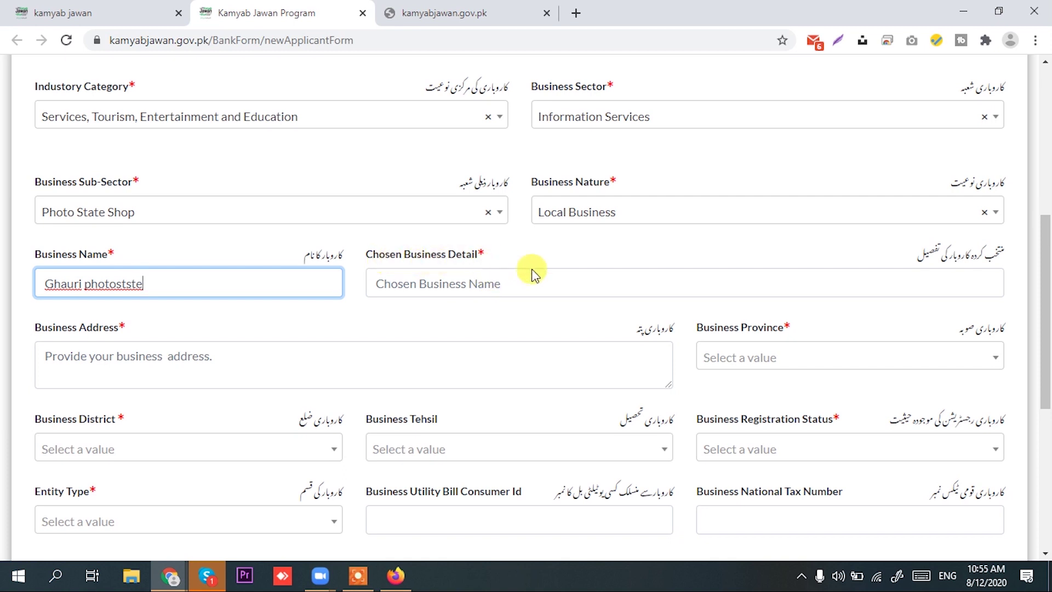
left_click(712, 278)
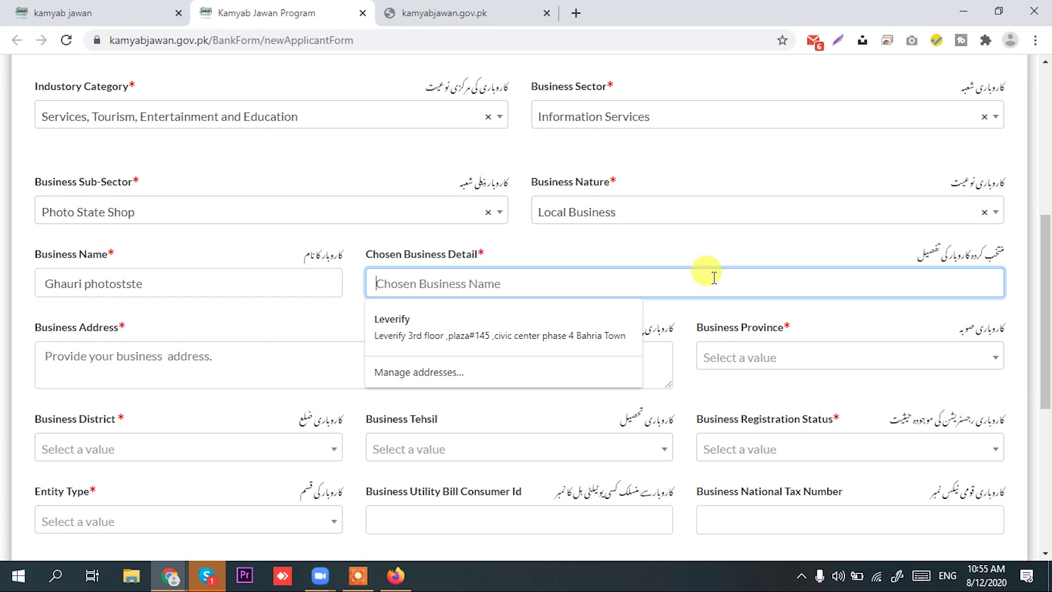
type("Pht")
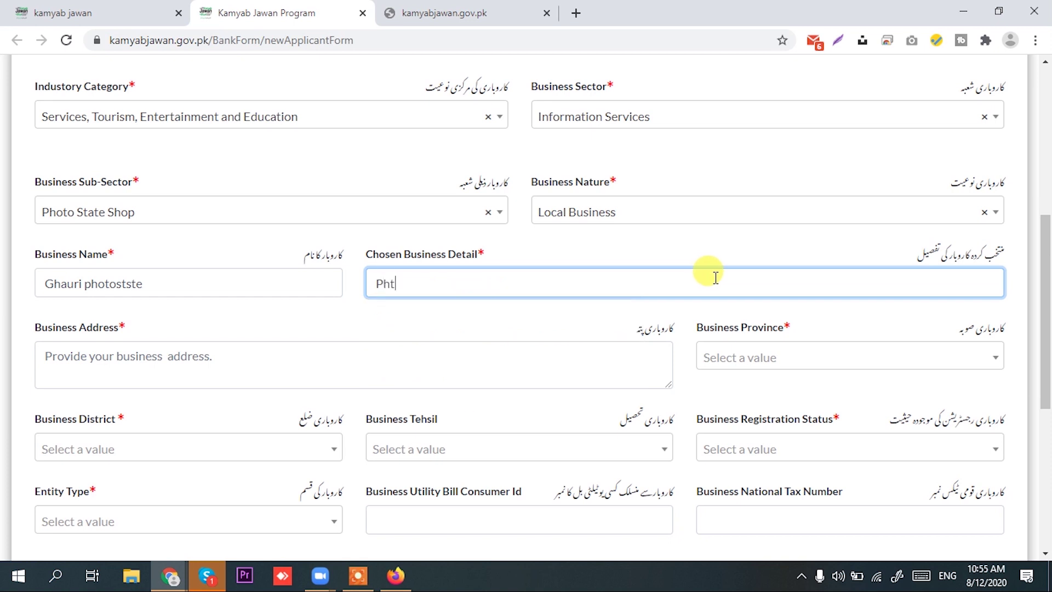
type("otootostate shop")
left_click(179, 367)
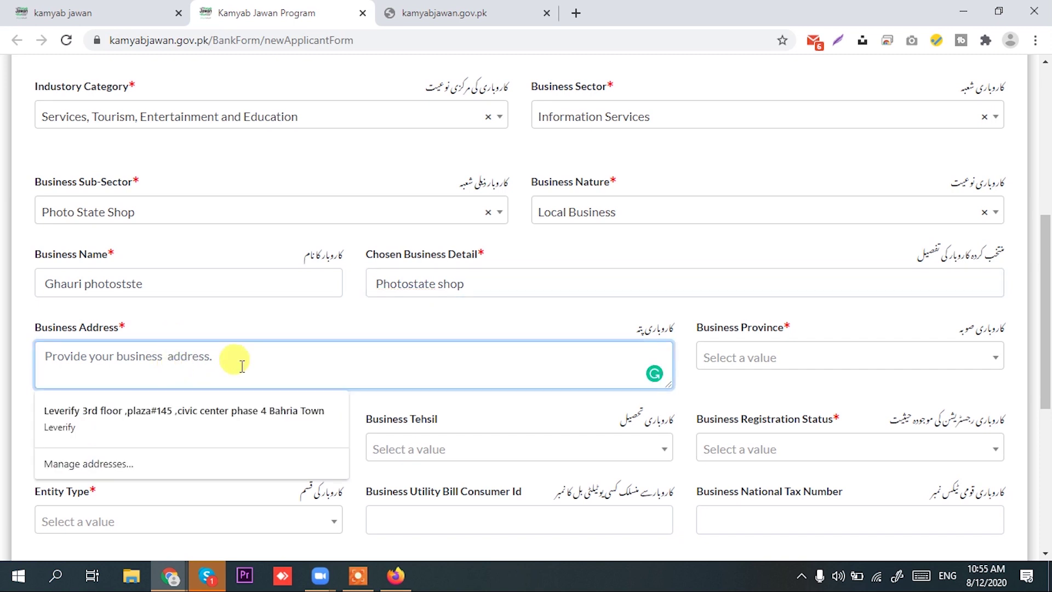
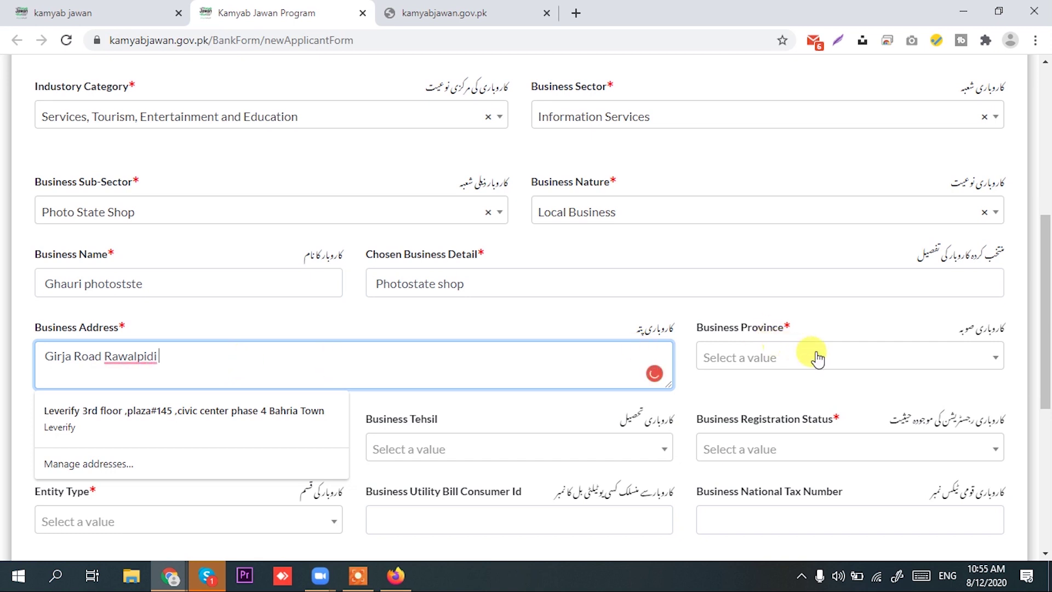
Set the business Province to Punjab, District to Rawalpindi and Tehsil to Rawalpindi
left_click(817, 356)
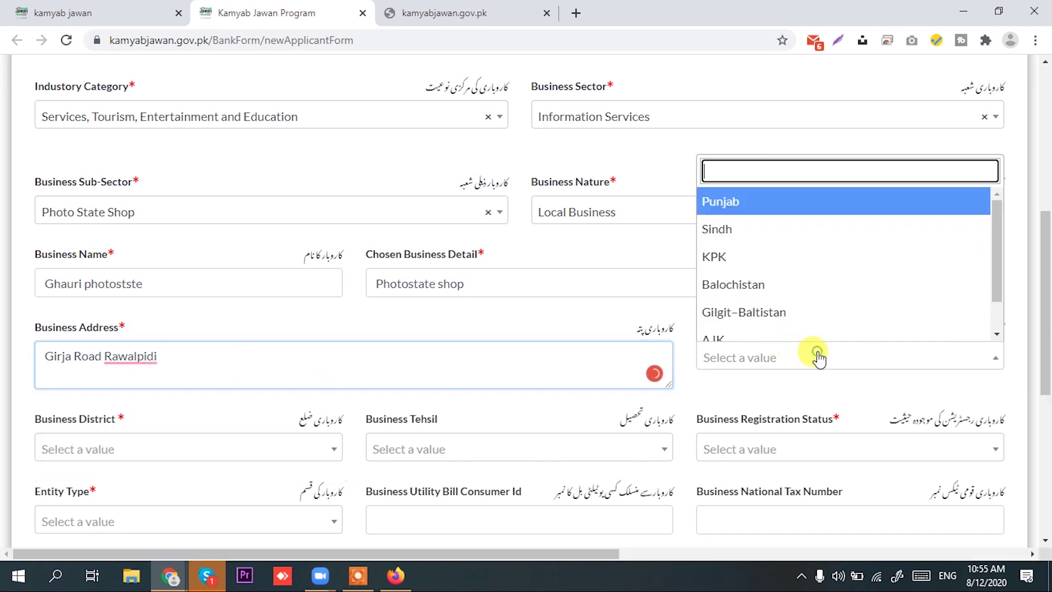
left_click(810, 204)
scroll(253, 274, "down", 1)
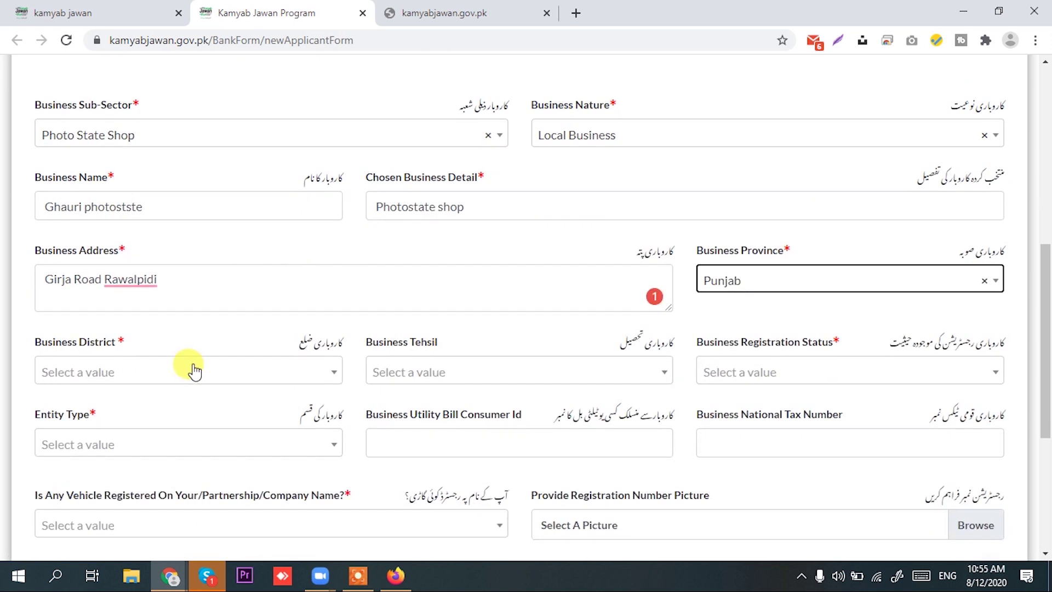
scroll(192, 368, "down", 1)
left_click(324, 298)
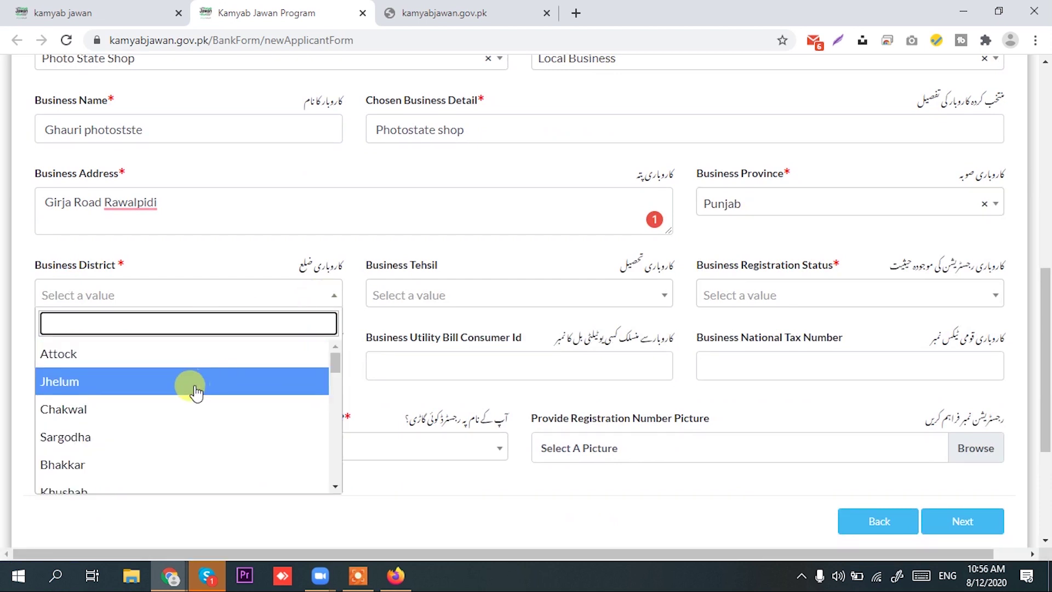
type("rawal")
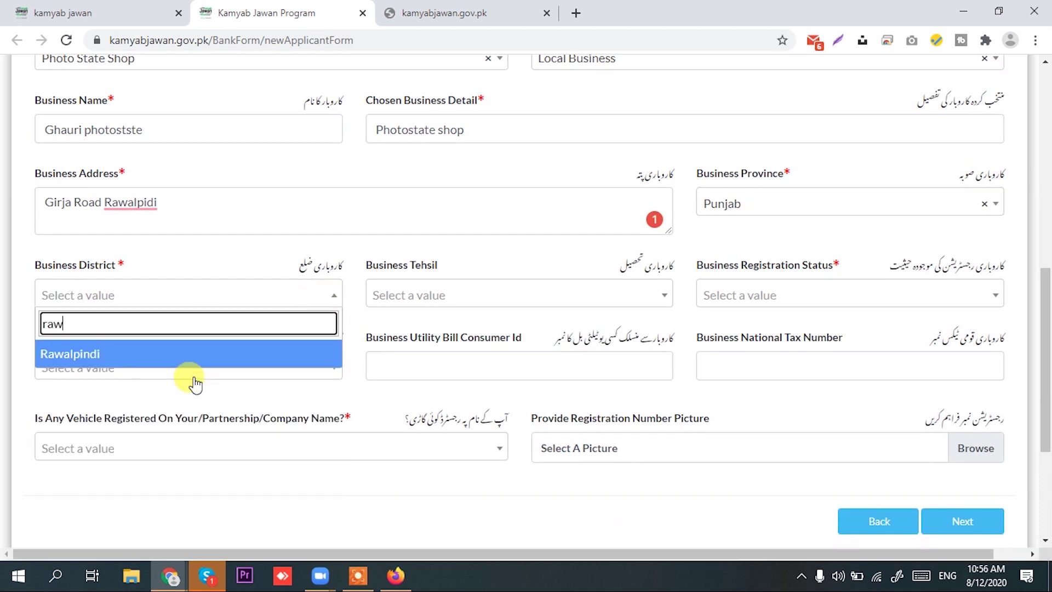
left_click(188, 353)
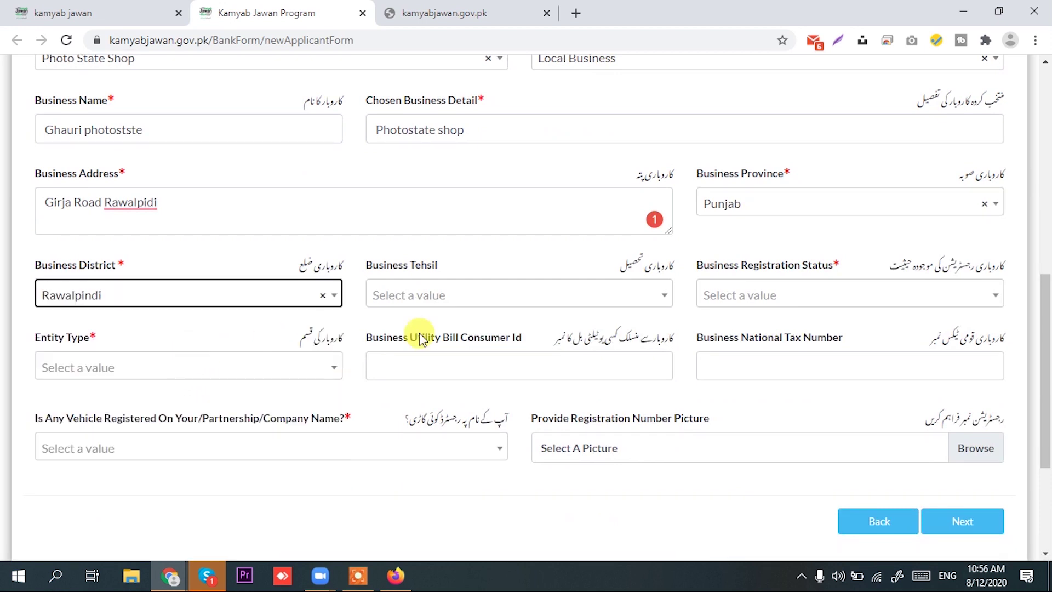
left_click(629, 296)
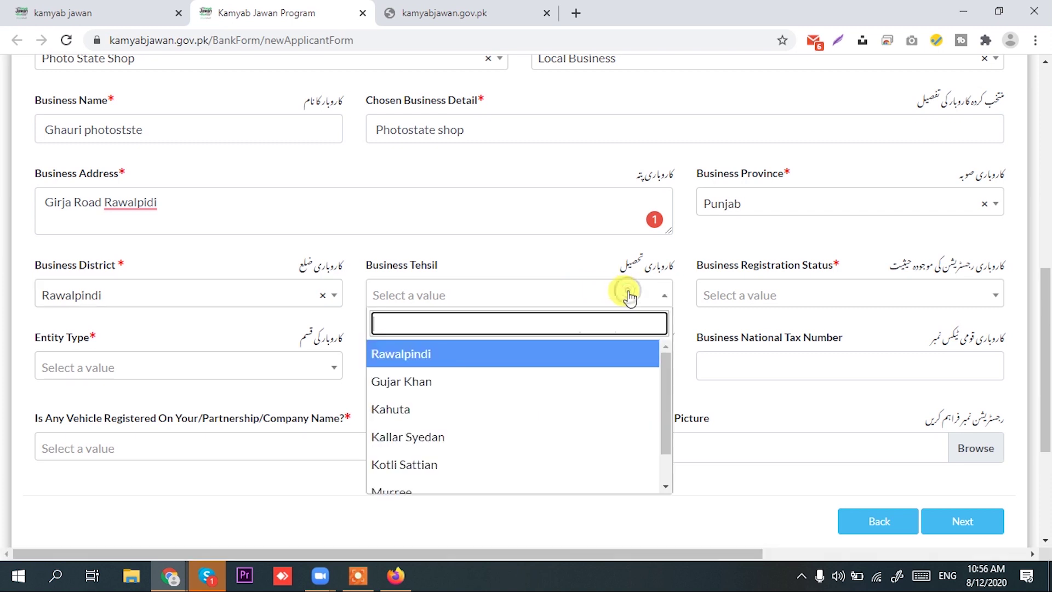
left_click(512, 347)
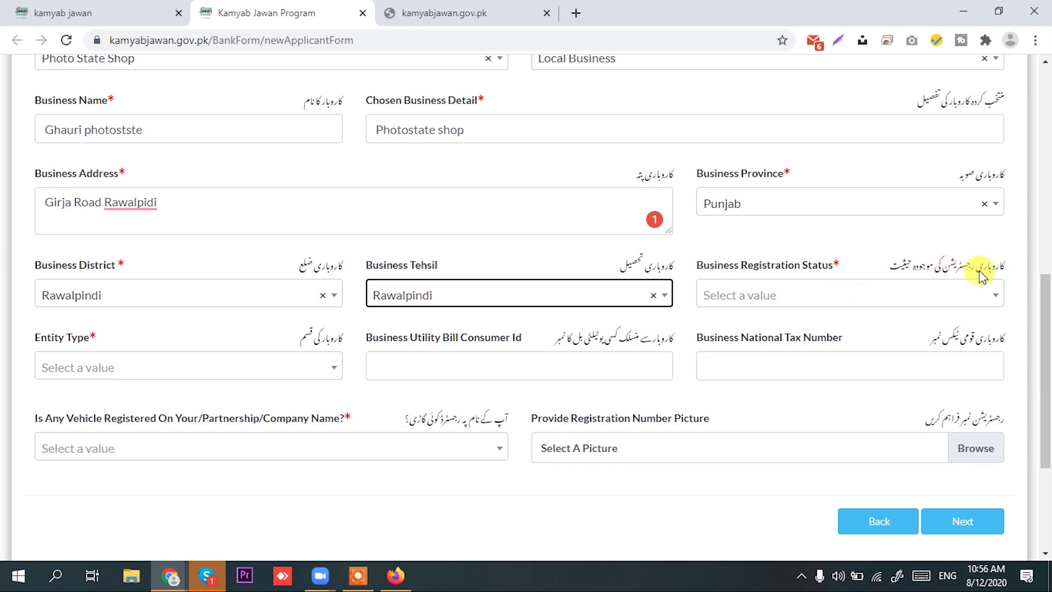
Mark the business UnRegistered, Sole Proprietorship / Individual, with no registered vehicle, and continue to Loan Details
left_click(899, 293)
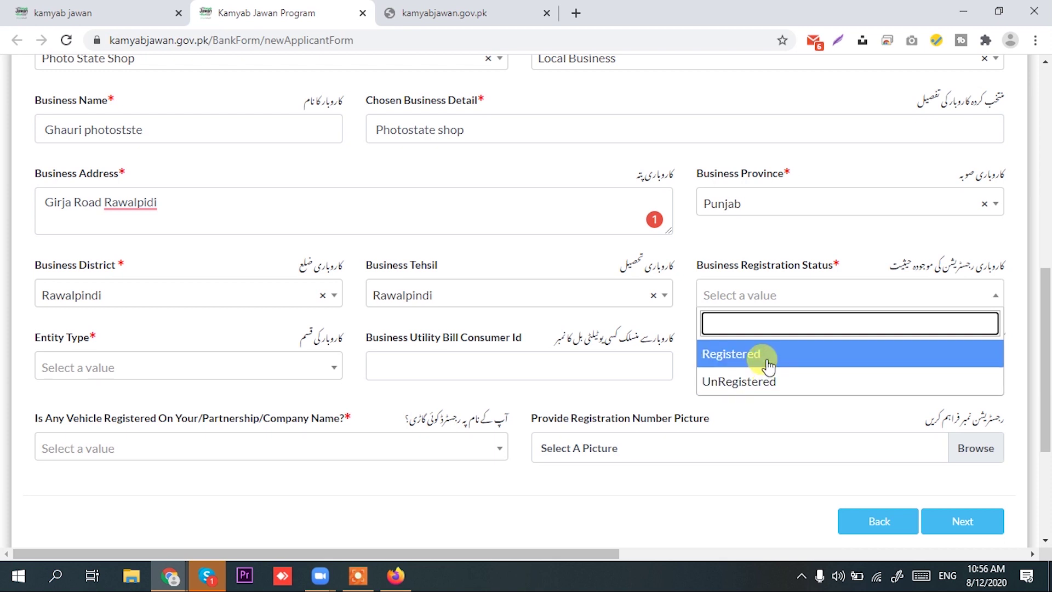
left_click(771, 390)
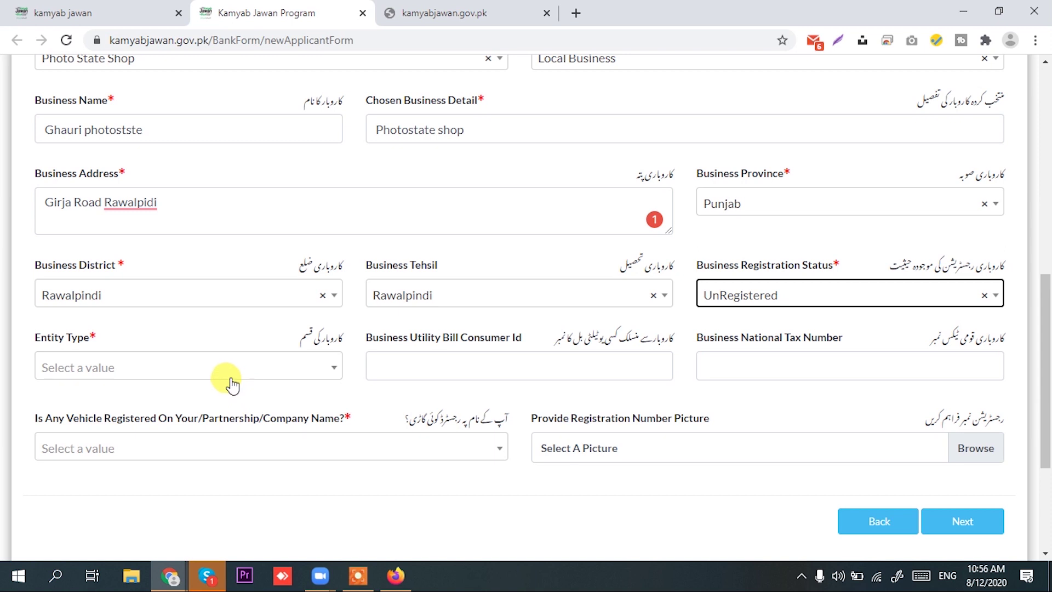
left_click(287, 370)
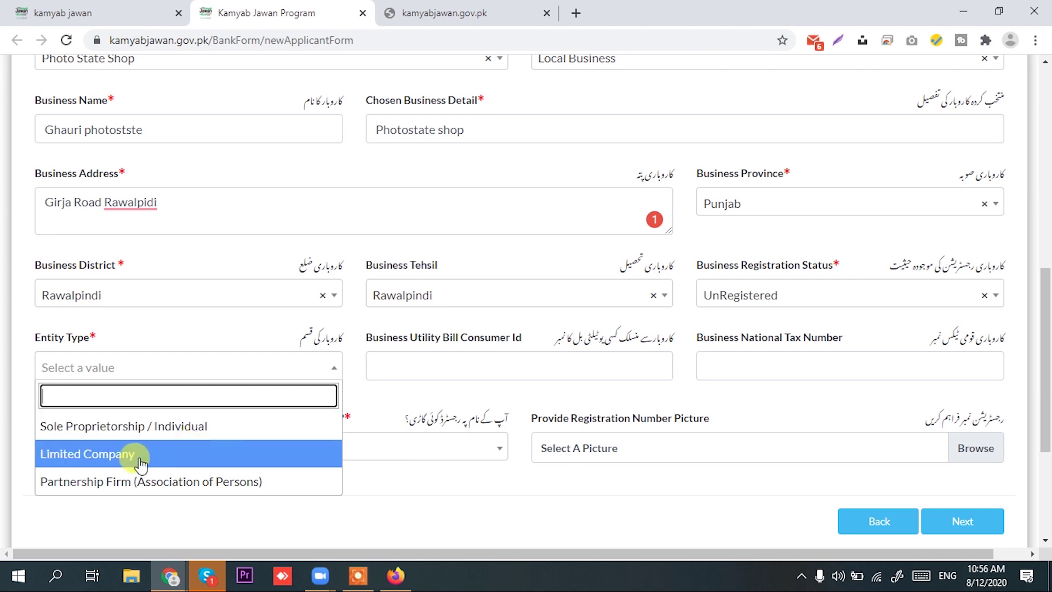
left_click(156, 428)
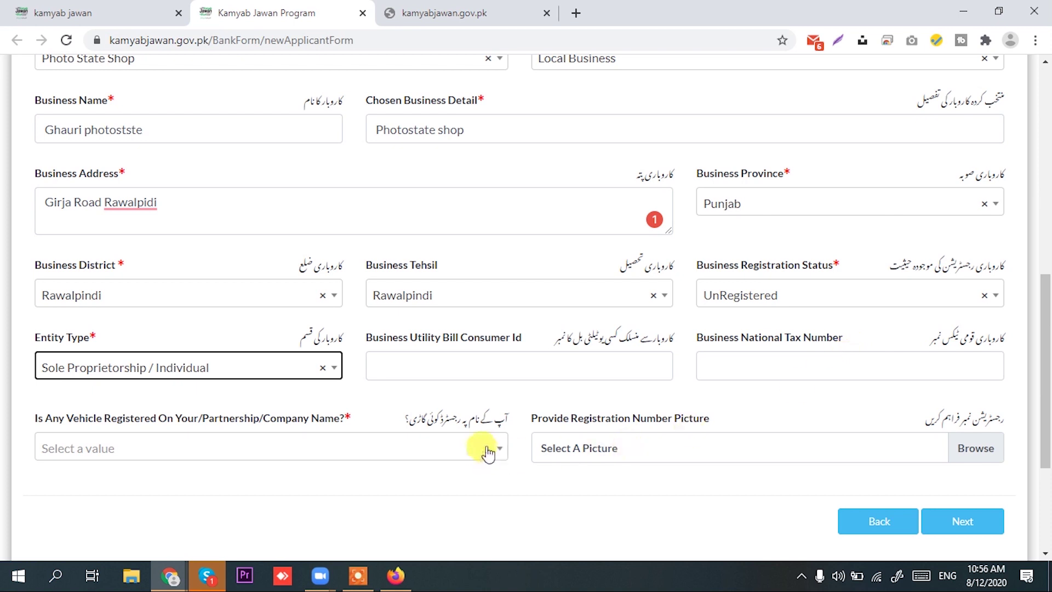
left_click(413, 454)
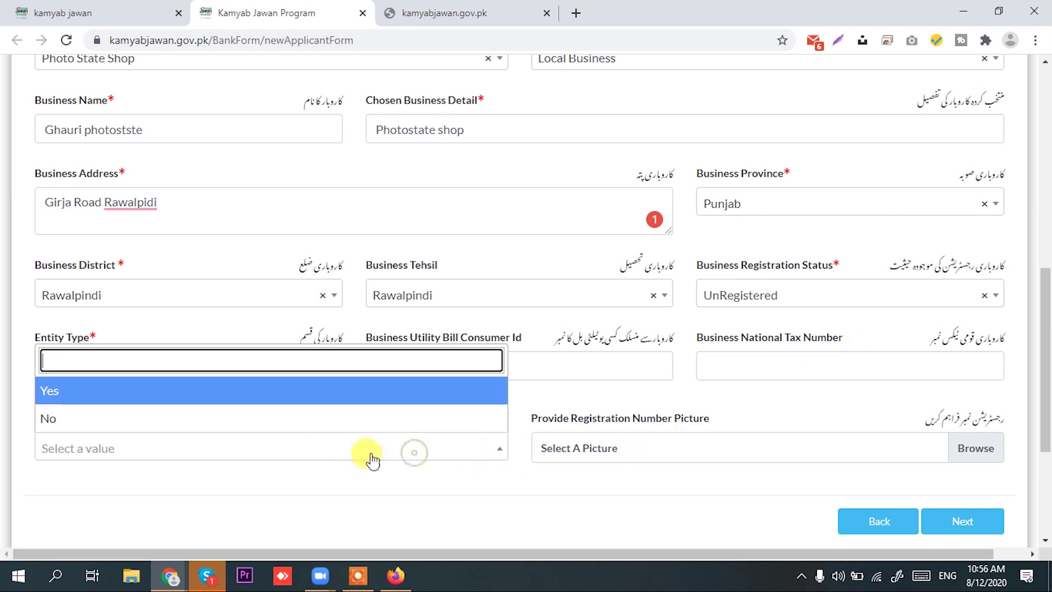
left_click(244, 416)
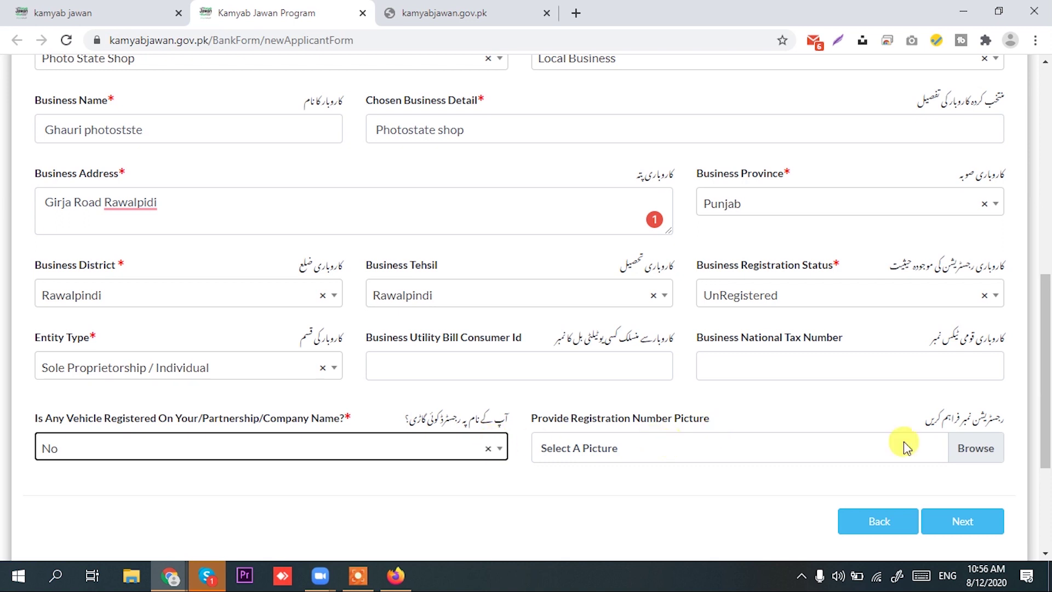
scroll(975, 515, "down", 2)
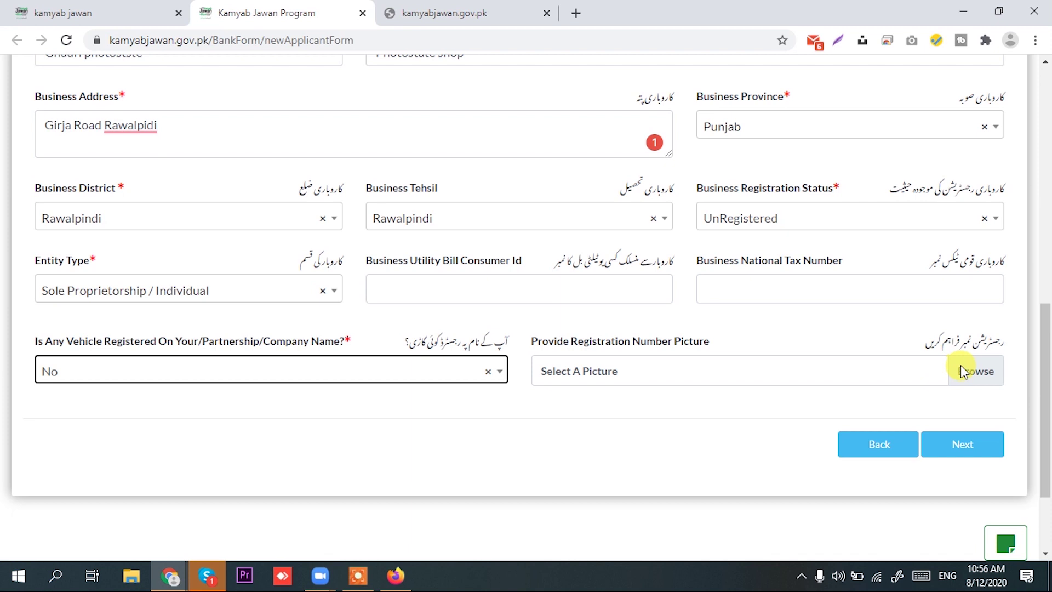
left_click(970, 445)
Choose Working Capital Loan, Tier 3 (T3) and an 8 Years tenure in Loan Details
scroll(600, 368, "up", 6)
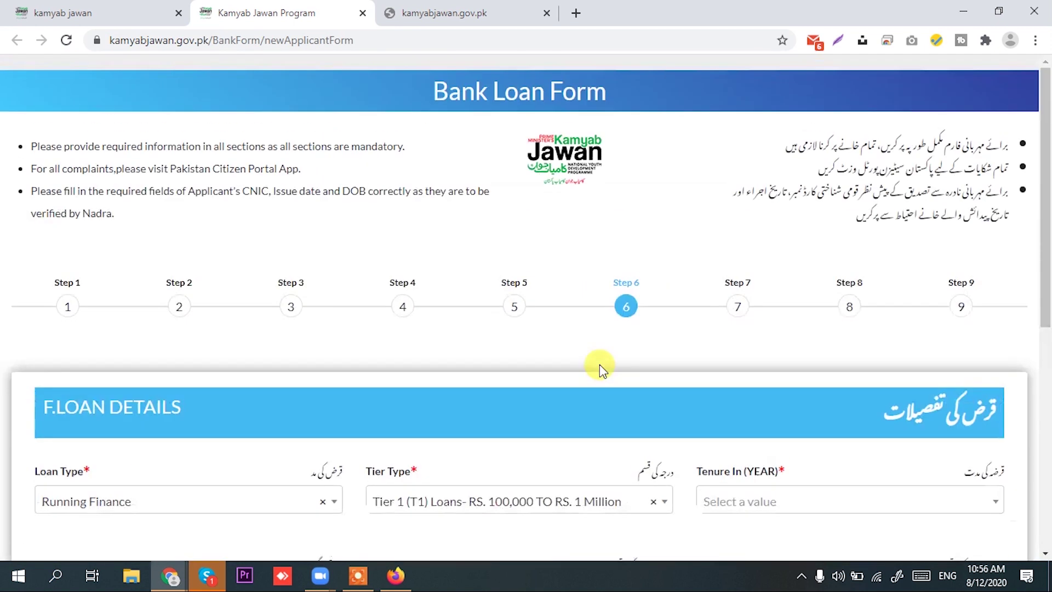
scroll(623, 236, "down", 2)
scroll(627, 234, "down", 1)
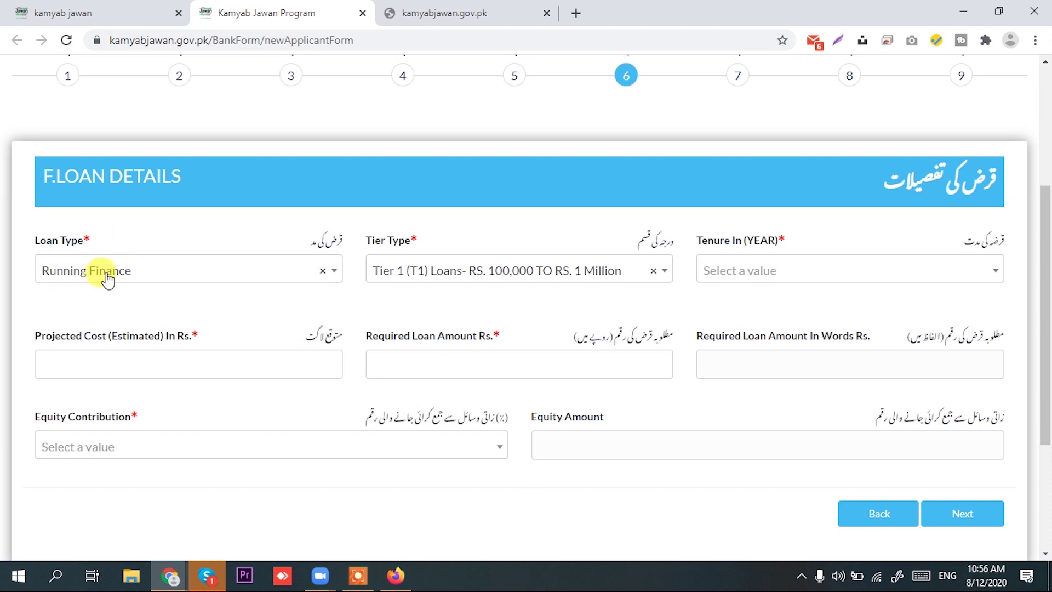
left_click(302, 270)
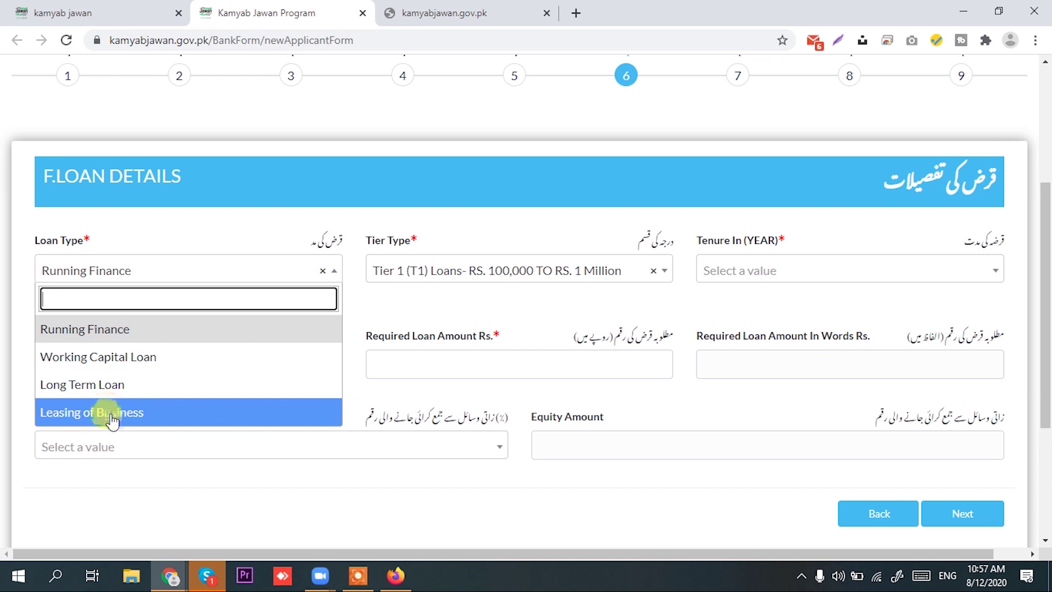
left_click(118, 331)
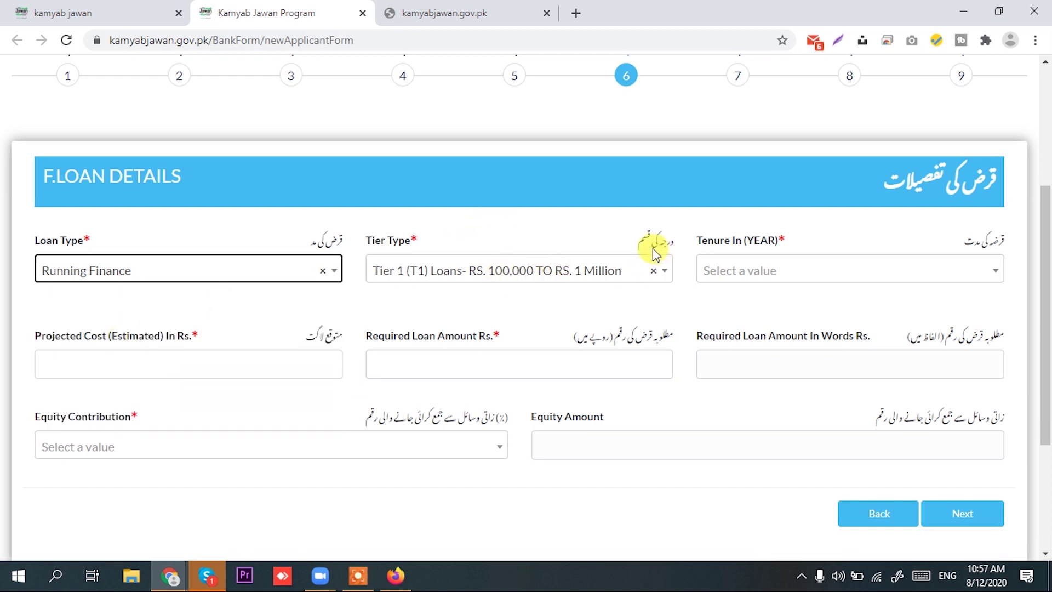
left_click(600, 275)
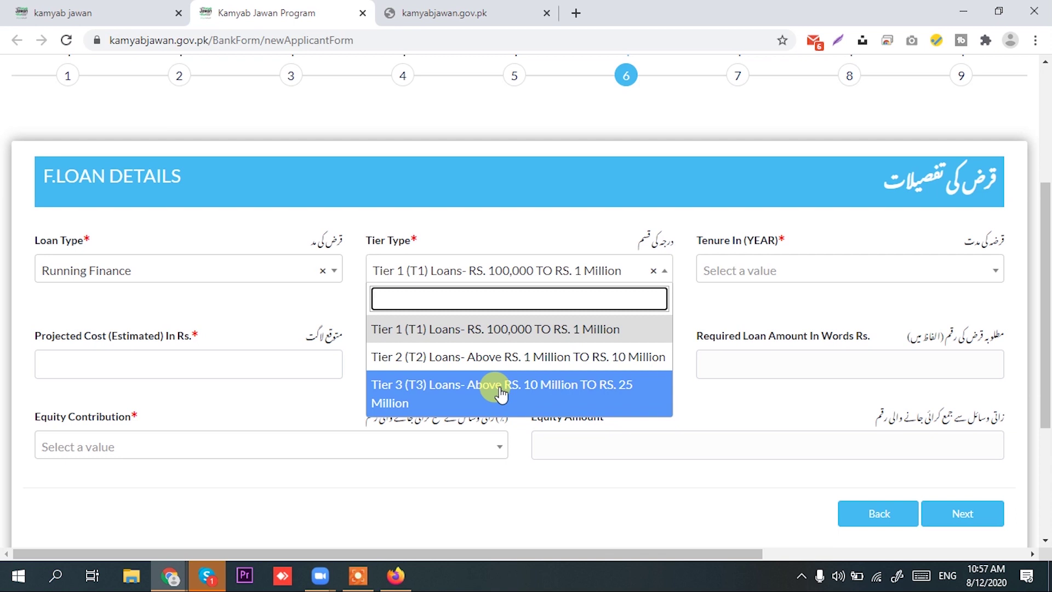
left_click(453, 396)
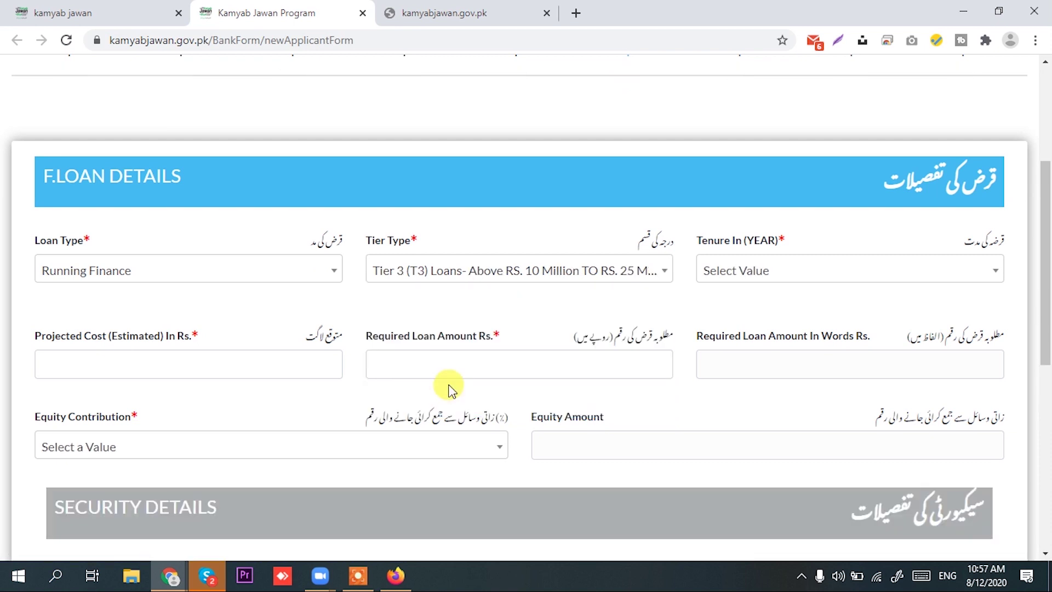
left_click(308, 274)
left_click(169, 385)
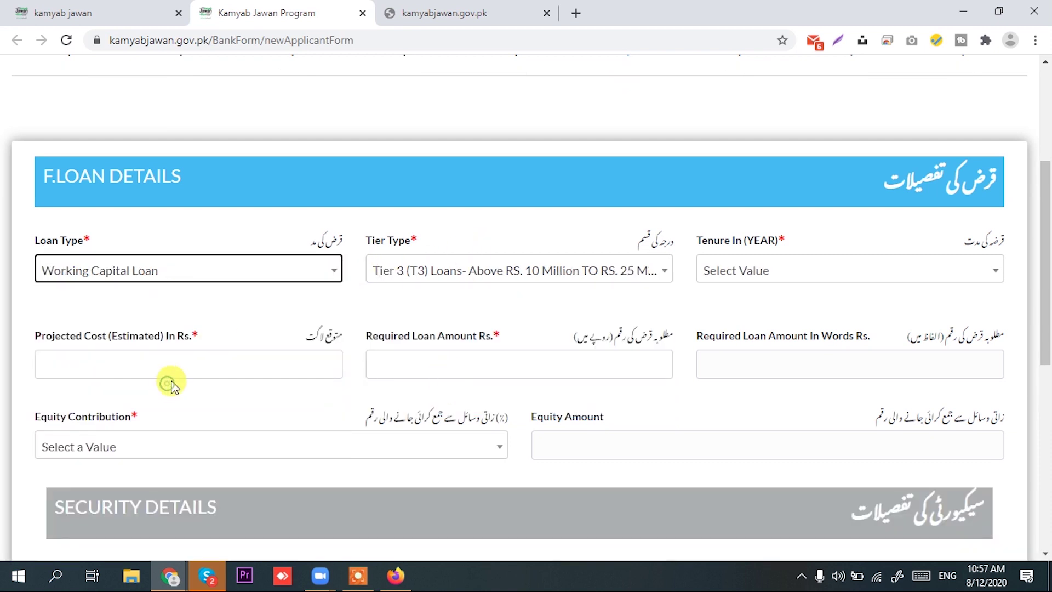
left_click(772, 269)
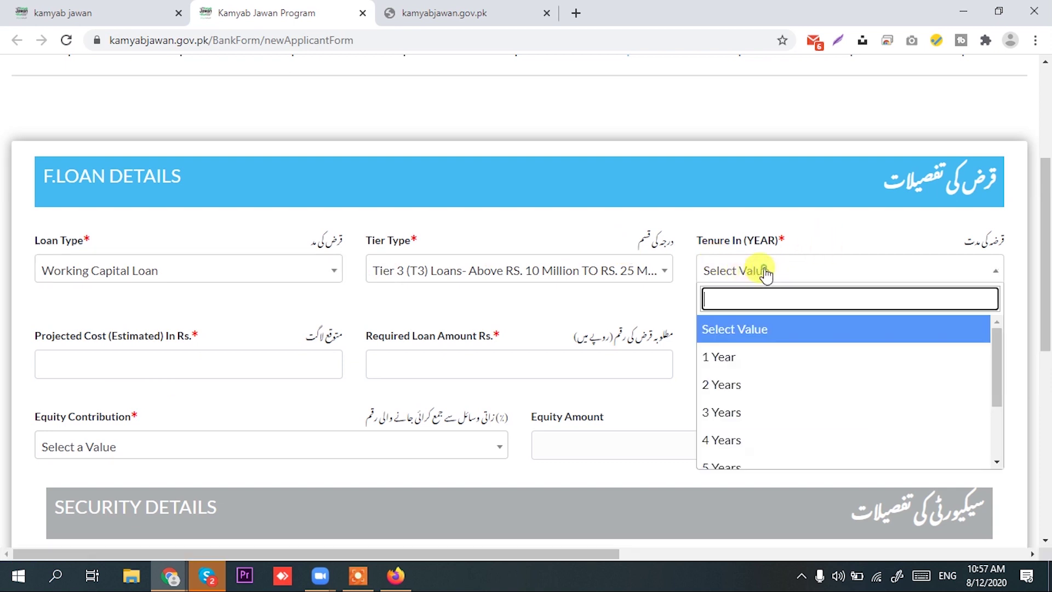
scroll(771, 406, "down", 3)
left_click(756, 464)
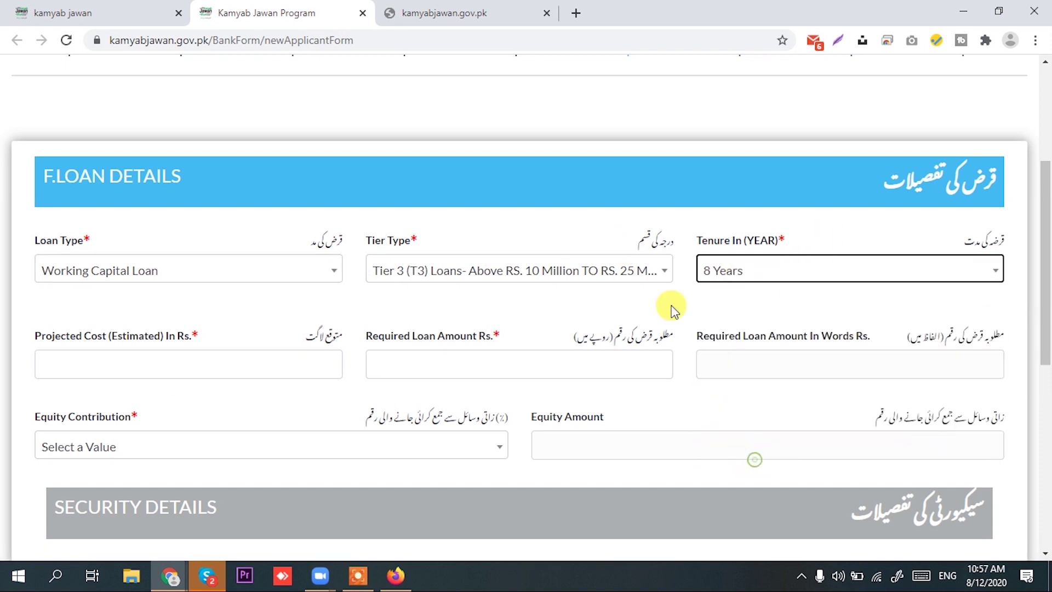
left_click(186, 373)
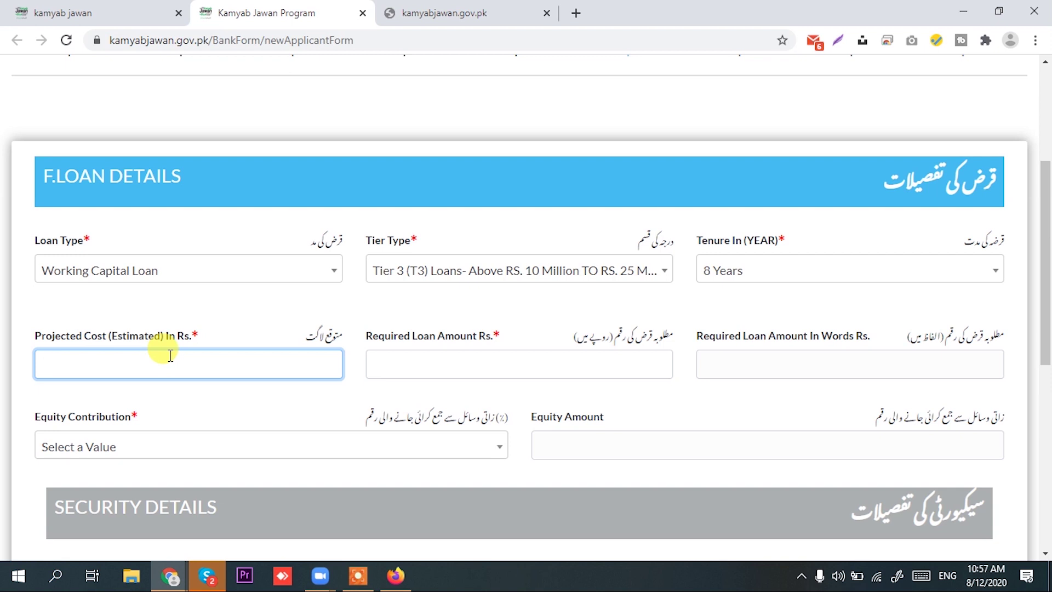
Enter 25,00000 as projected cost and required loan amount, and choose a 10% equity contribution
type("25")
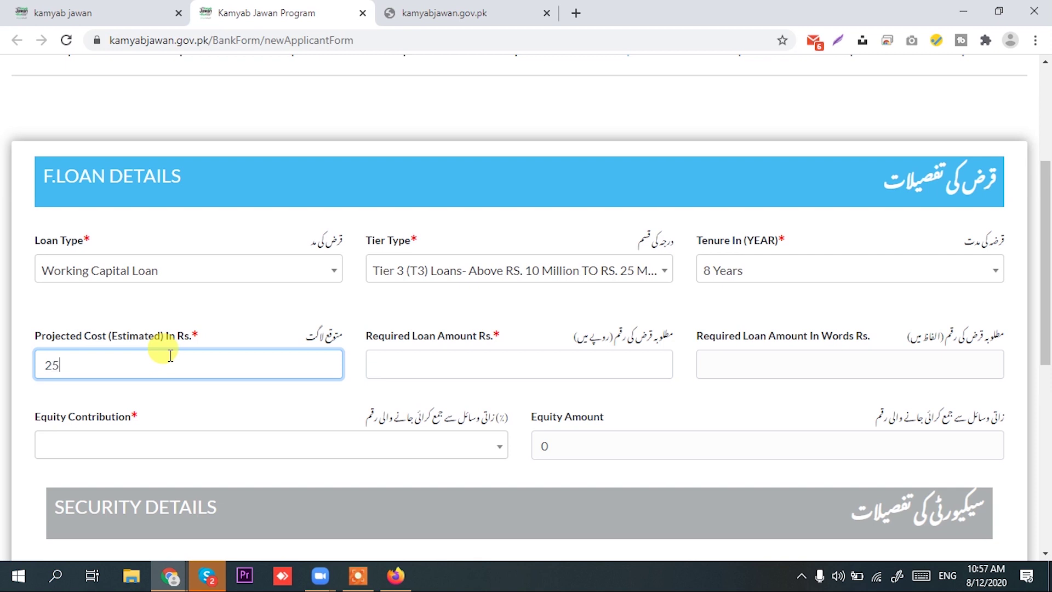
type(",00000")
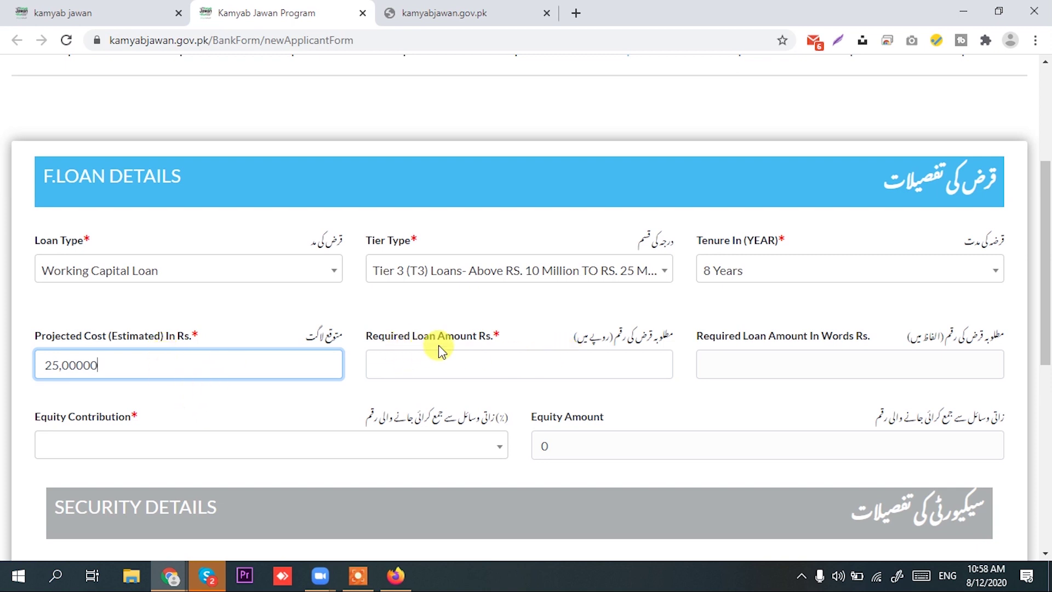
left_click(507, 366)
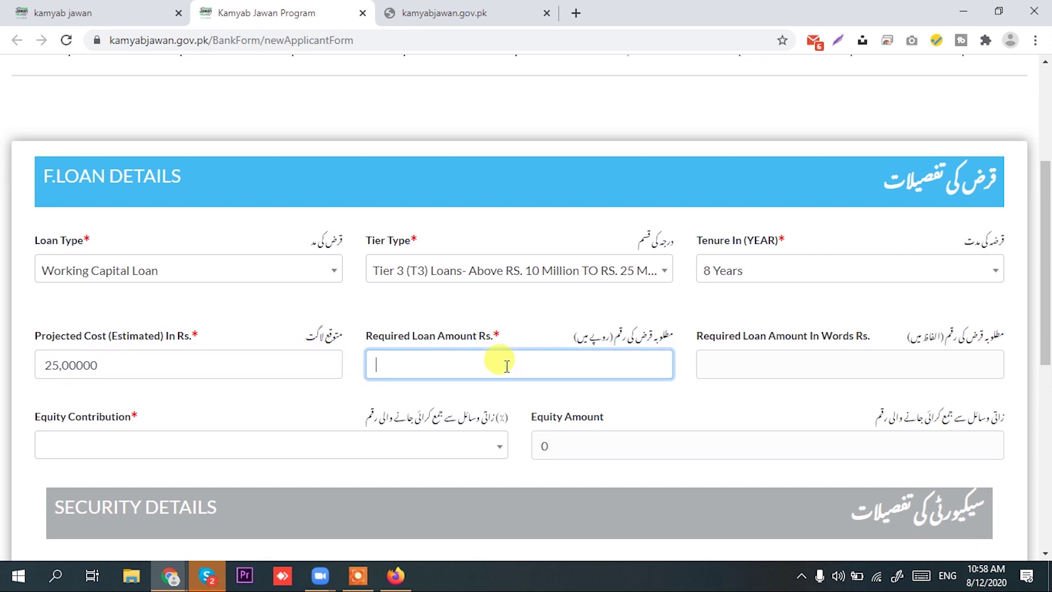
type("250000")
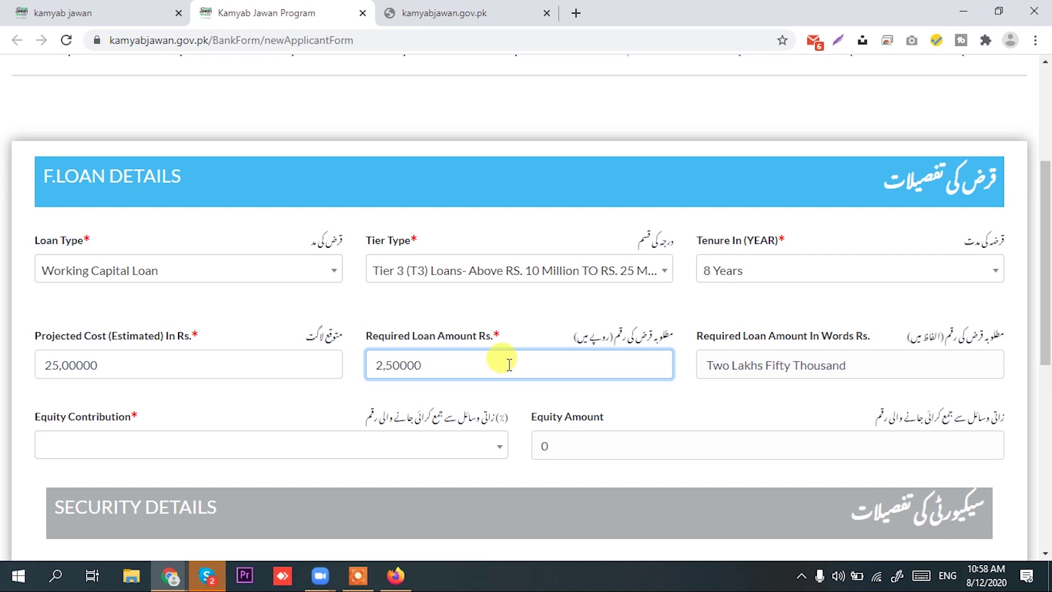
type("0")
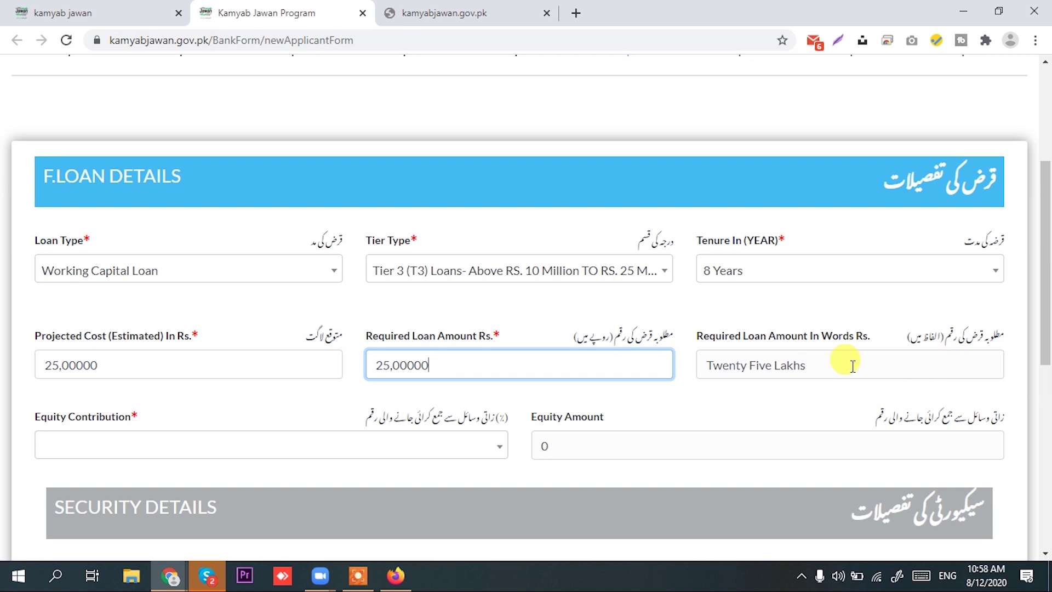
scroll(331, 372, "down", 2)
scroll(330, 367, "down", 1)
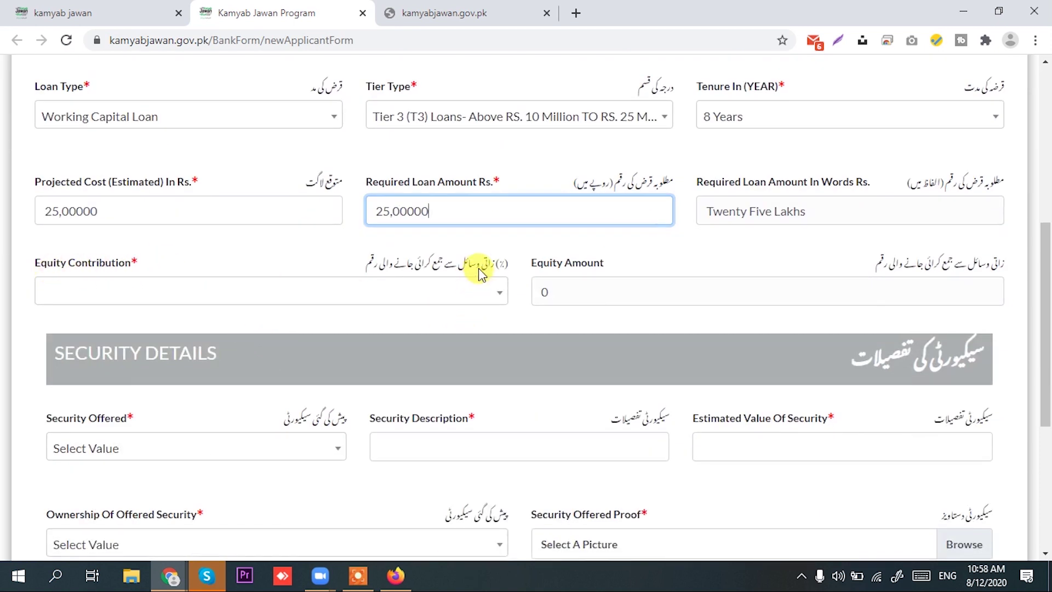
left_click(427, 301)
scroll(183, 416, "down", 1)
scroll(176, 449, "up", 1)
left_click(162, 379)
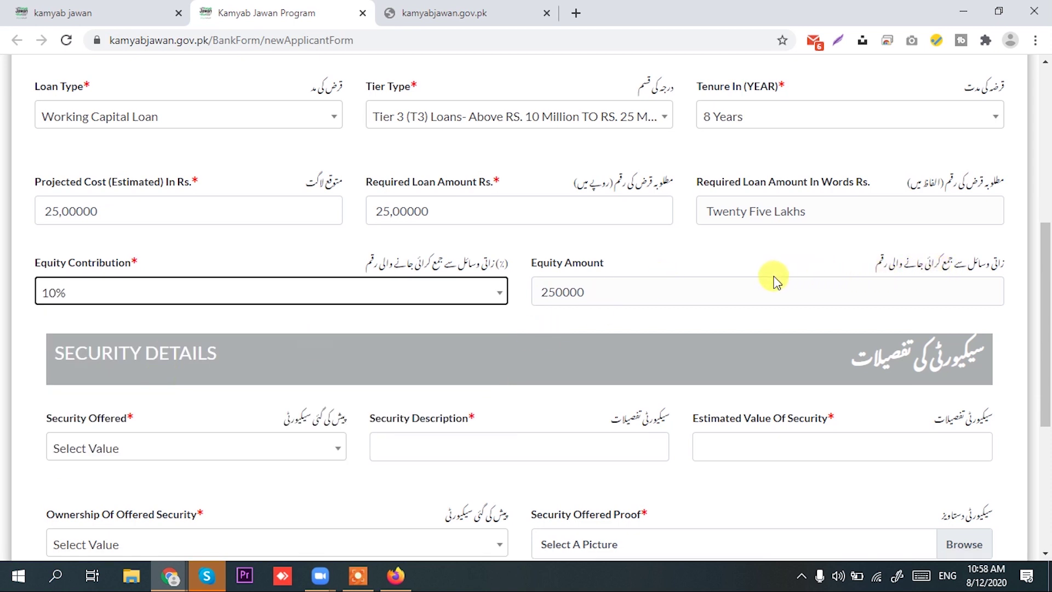
scroll(216, 340, "down", 1)
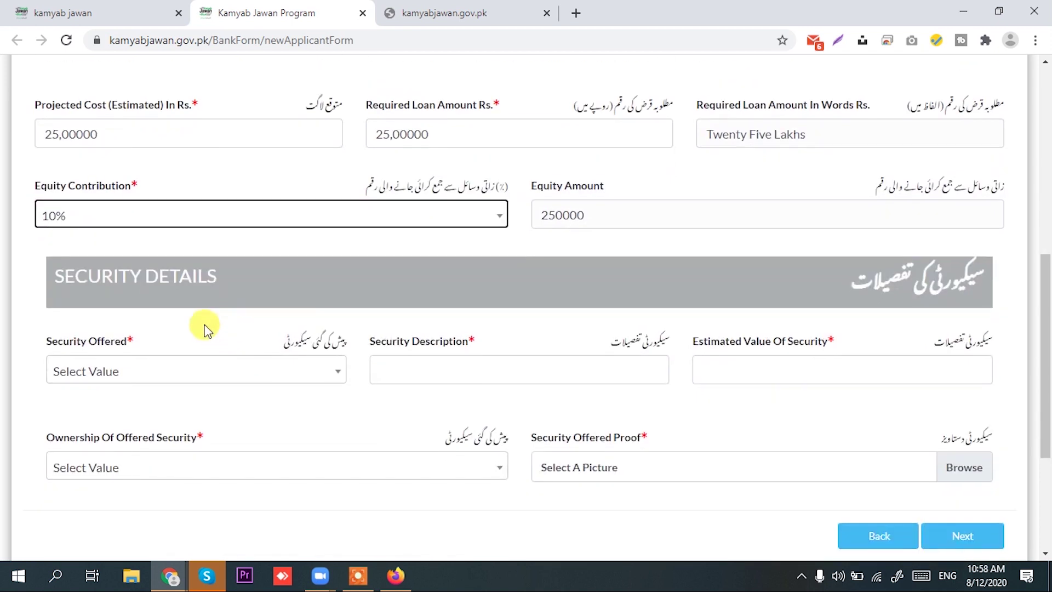
Offer Land as the security, described as 'Owner of land'
scroll(206, 328, "down", 1)
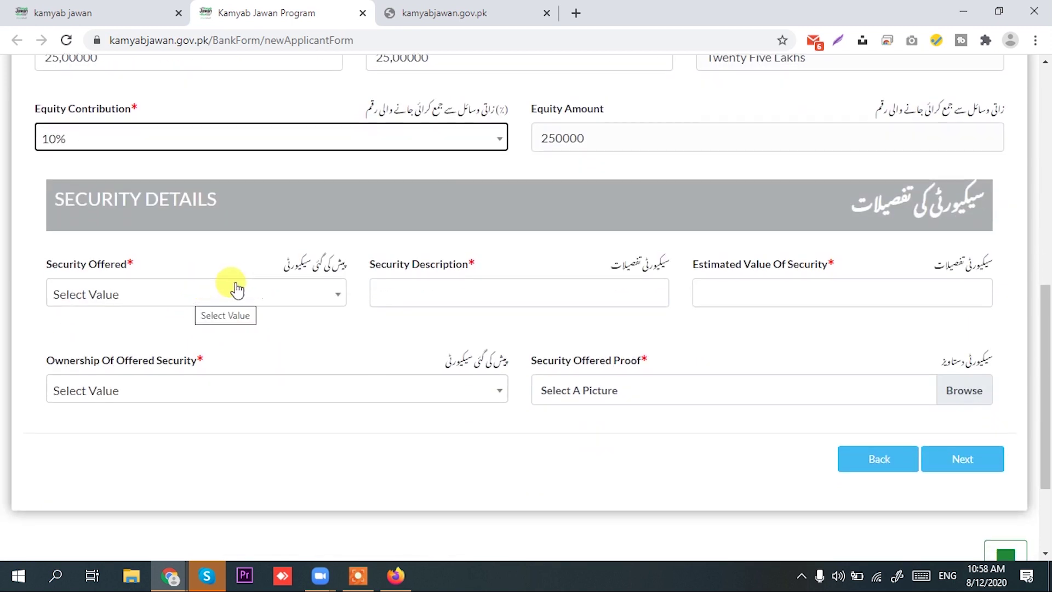
left_click(281, 293)
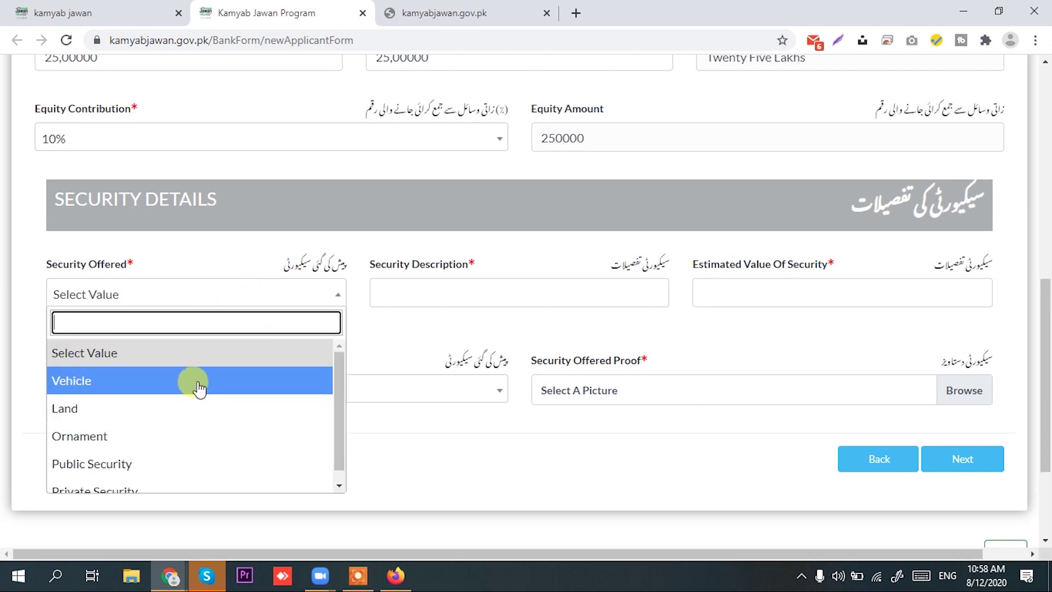
scroll(195, 411, "down", 2)
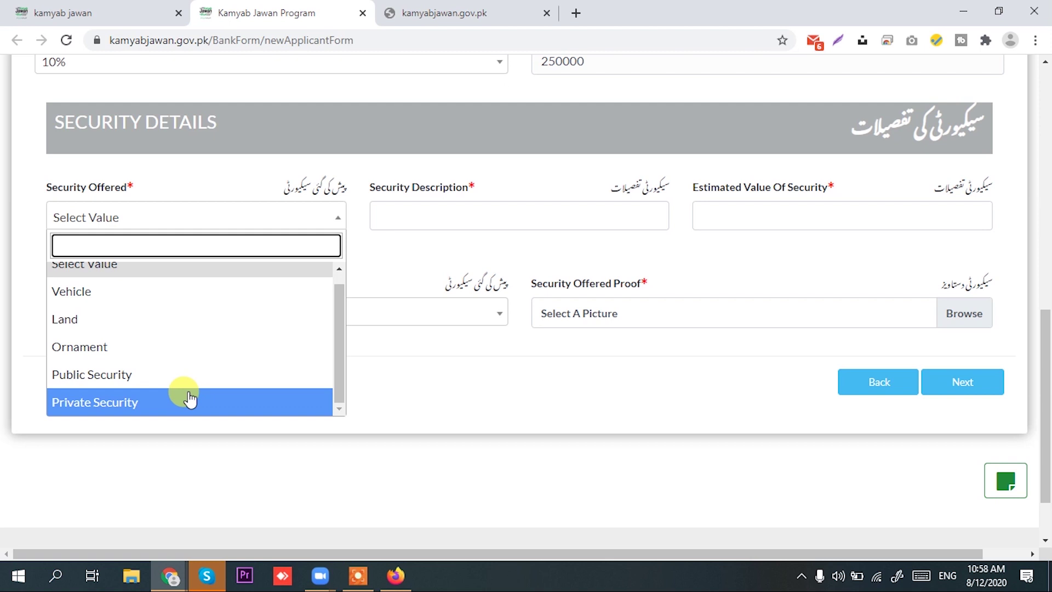
scroll(180, 361, "up", 1)
left_click(176, 336)
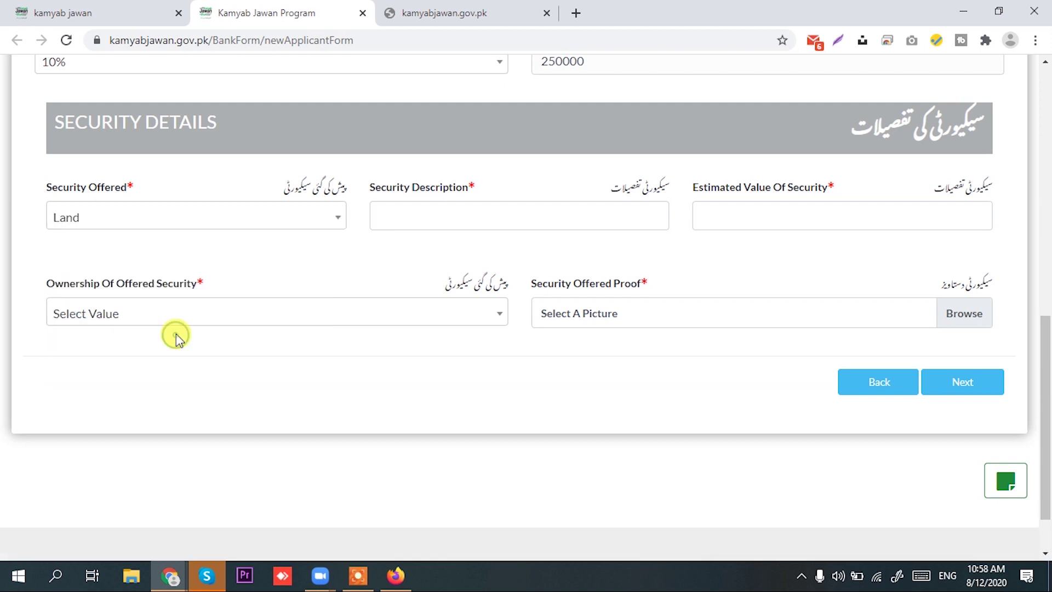
left_click(573, 220)
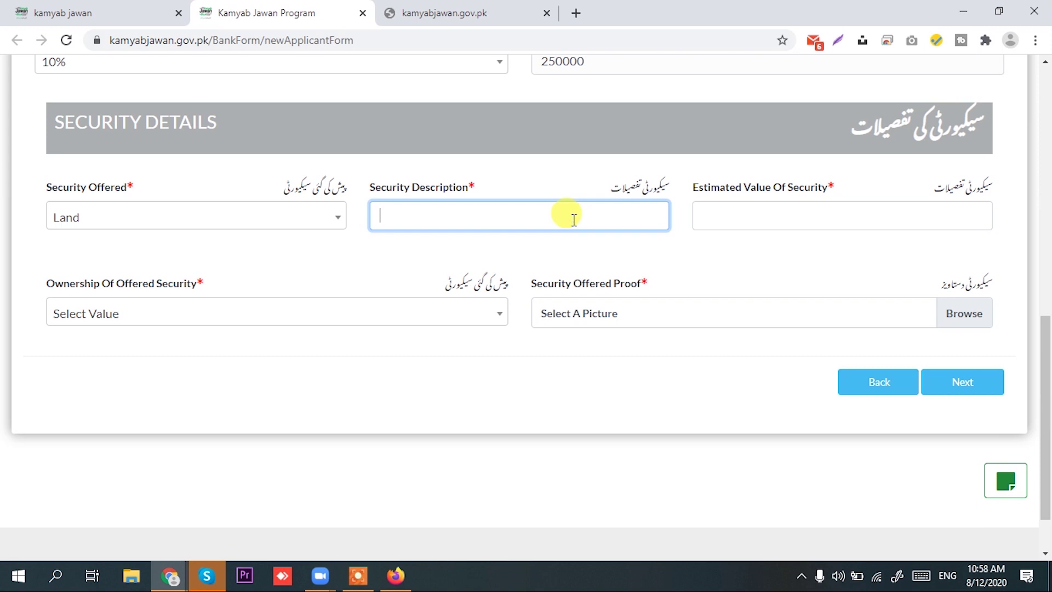
type("Owner of land")
Enter 'Paper of Land' as estimated value, set ownership to Own, and browse for the proof picture
left_click(926, 212)
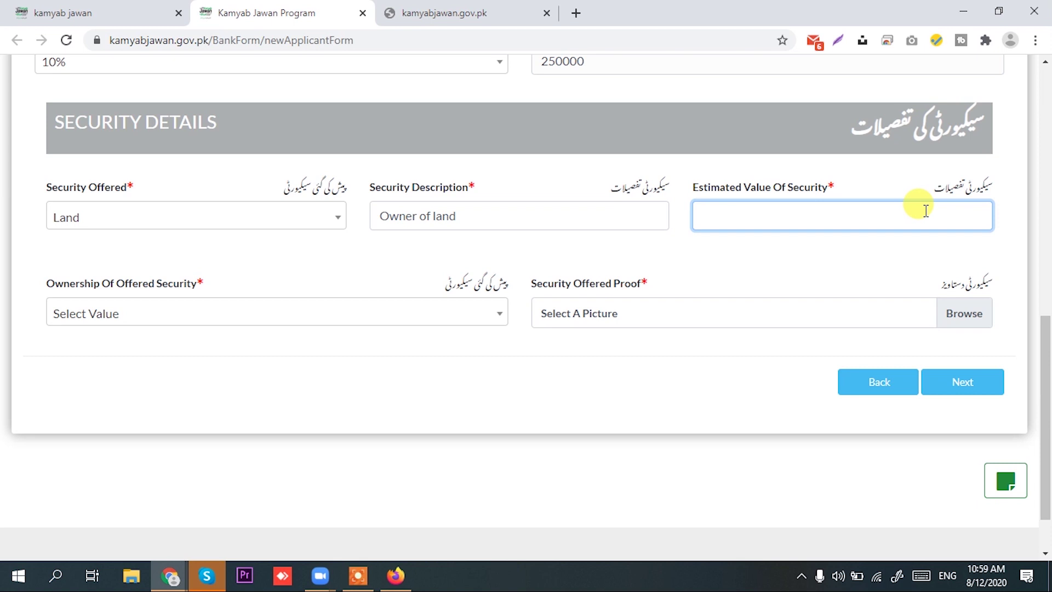
type("Paper of Land")
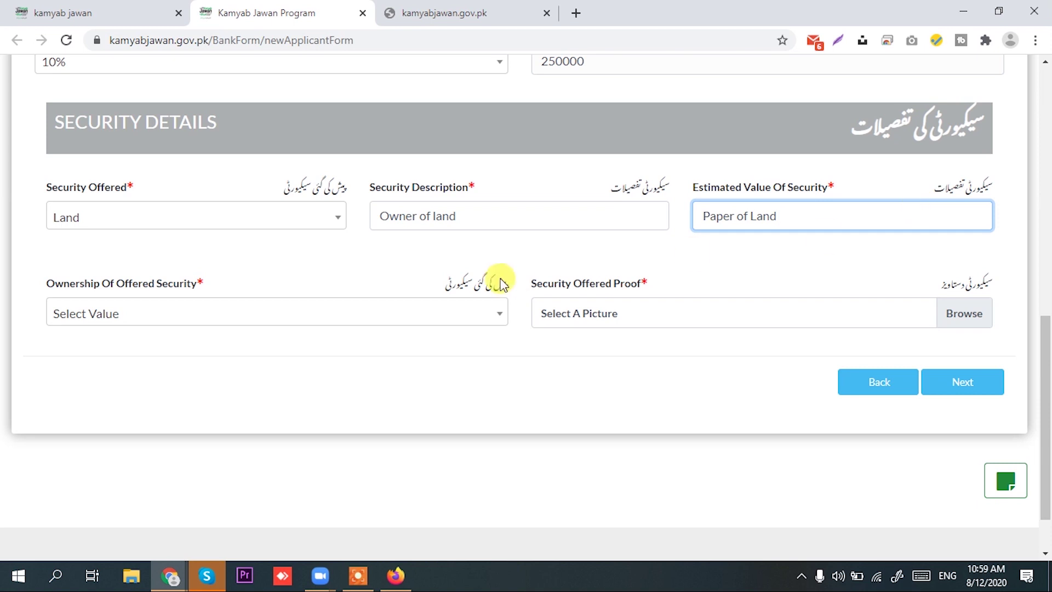
left_click(486, 317)
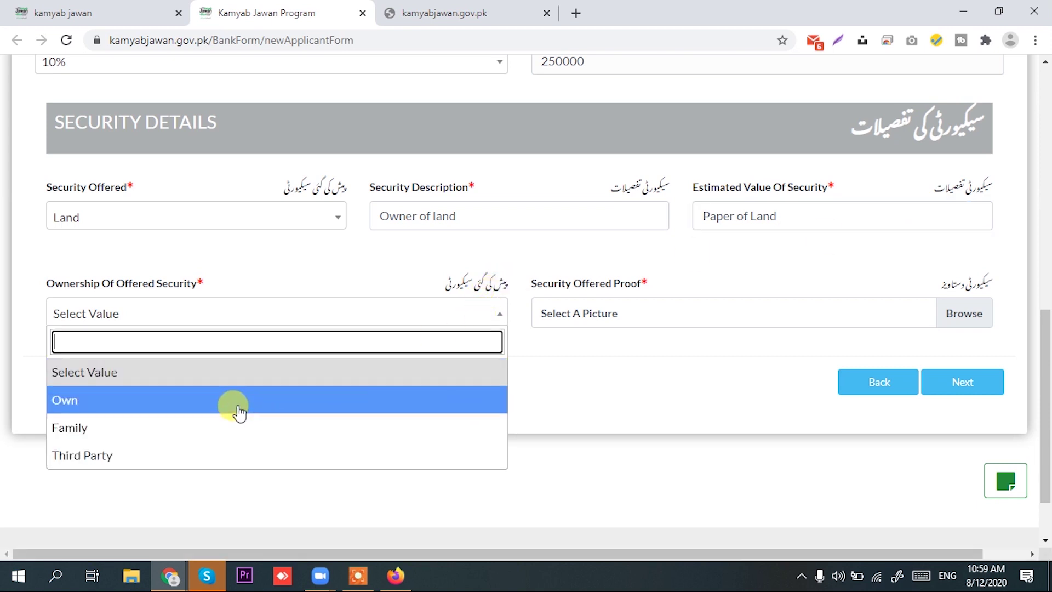
left_click(239, 412)
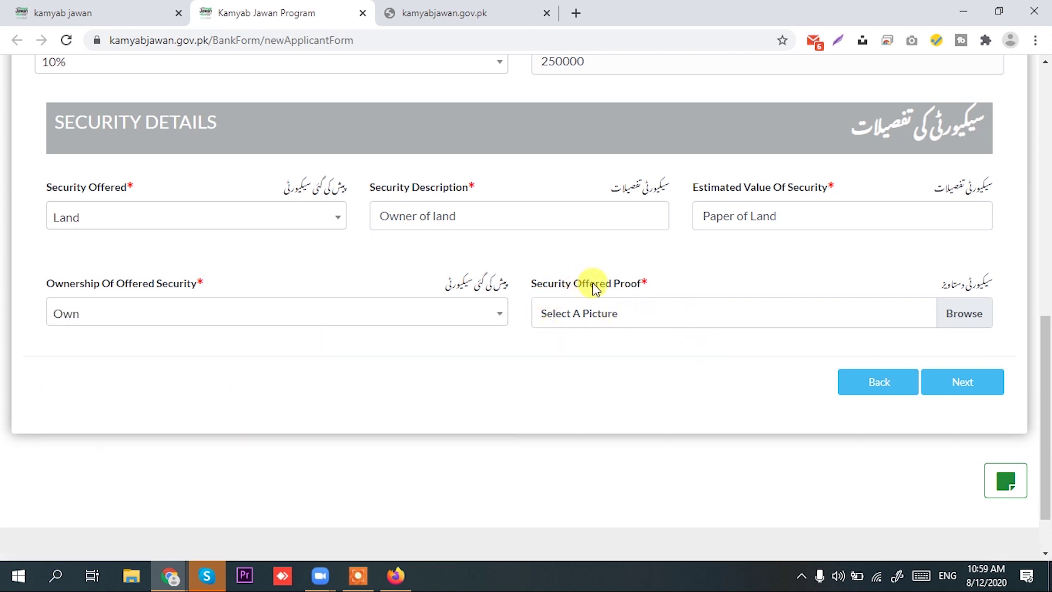
left_click(963, 311)
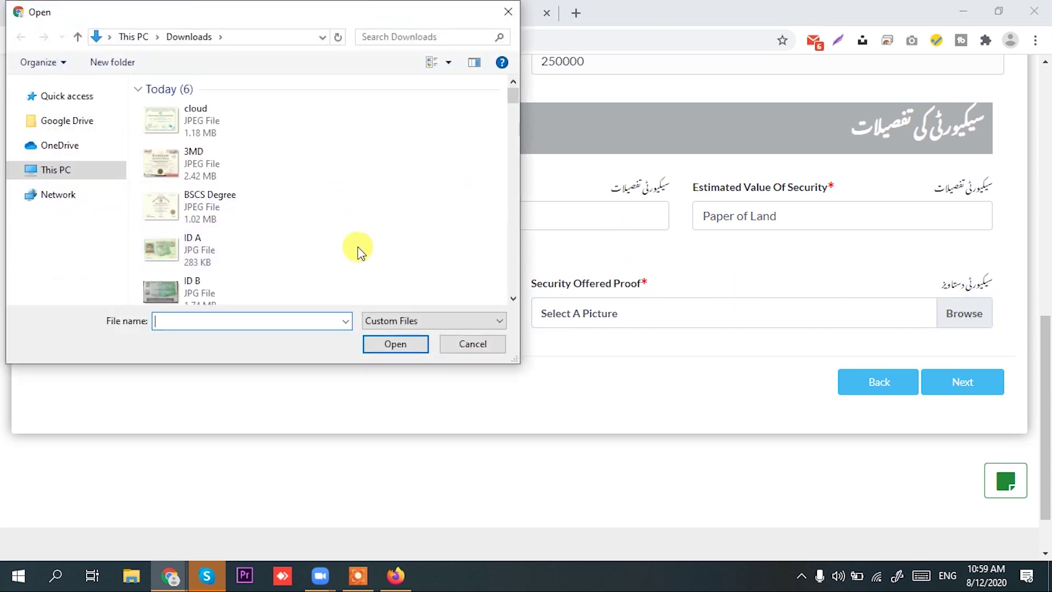
Attach the 3MD image as security proof and advance to Step 7, Business Plan
scroll(255, 230, "down", 1)
scroll(252, 218, "up", 1)
left_click(229, 171)
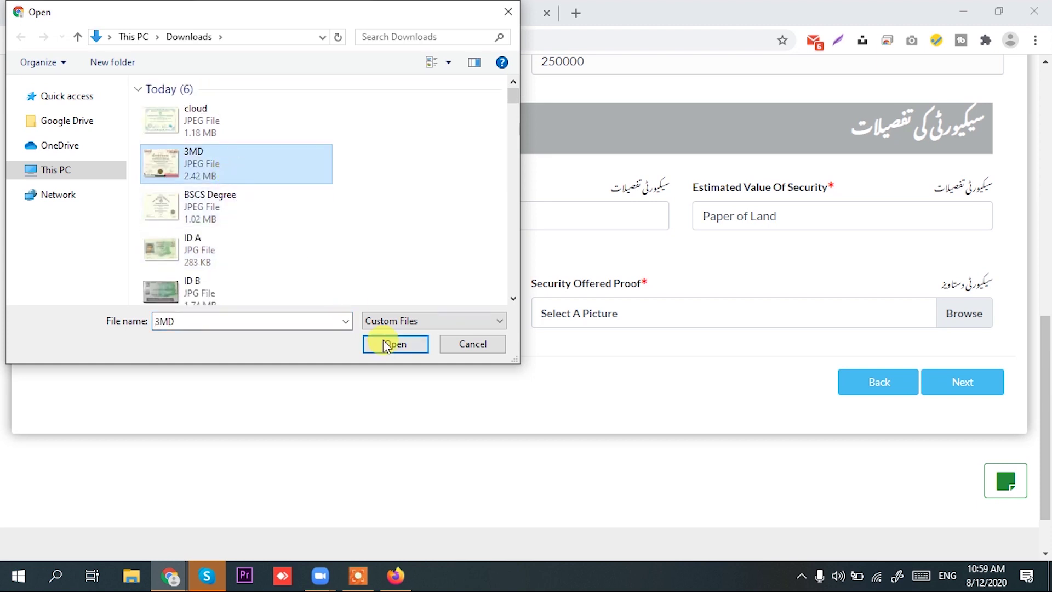
left_click(385, 343)
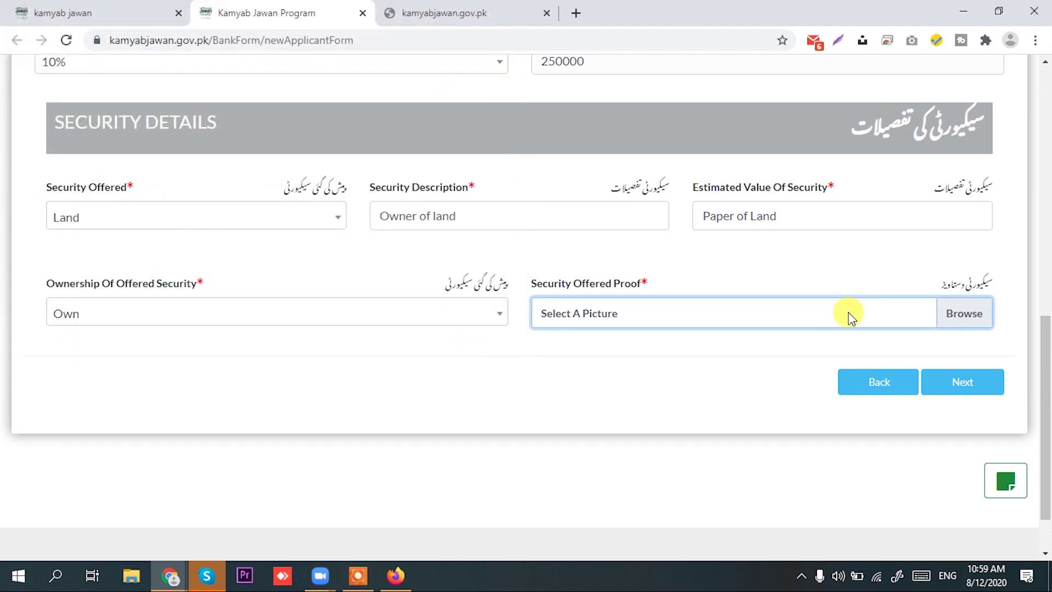
left_click(978, 383)
scroll(460, 356, "up", 6)
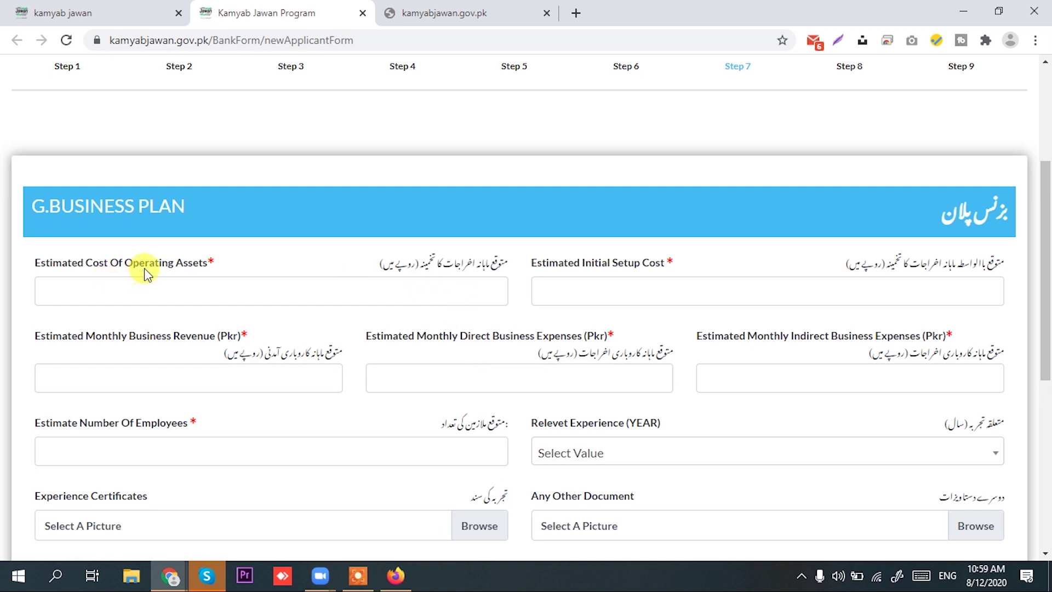
Enter the operating assets cost and an initial setup cost of 25,00000
left_click(359, 293)
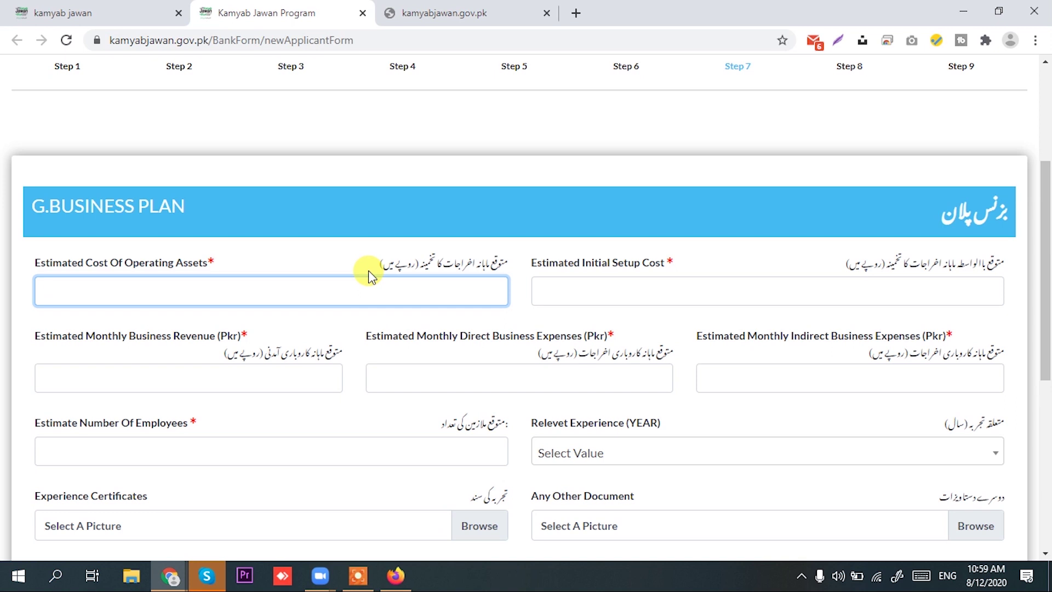
type("00000")
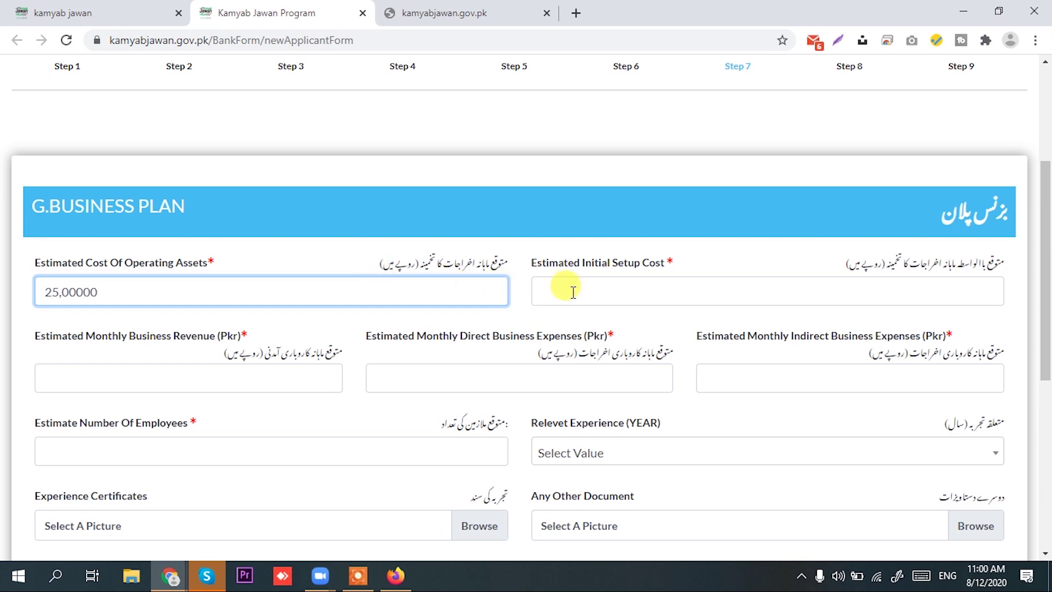
left_click(579, 293)
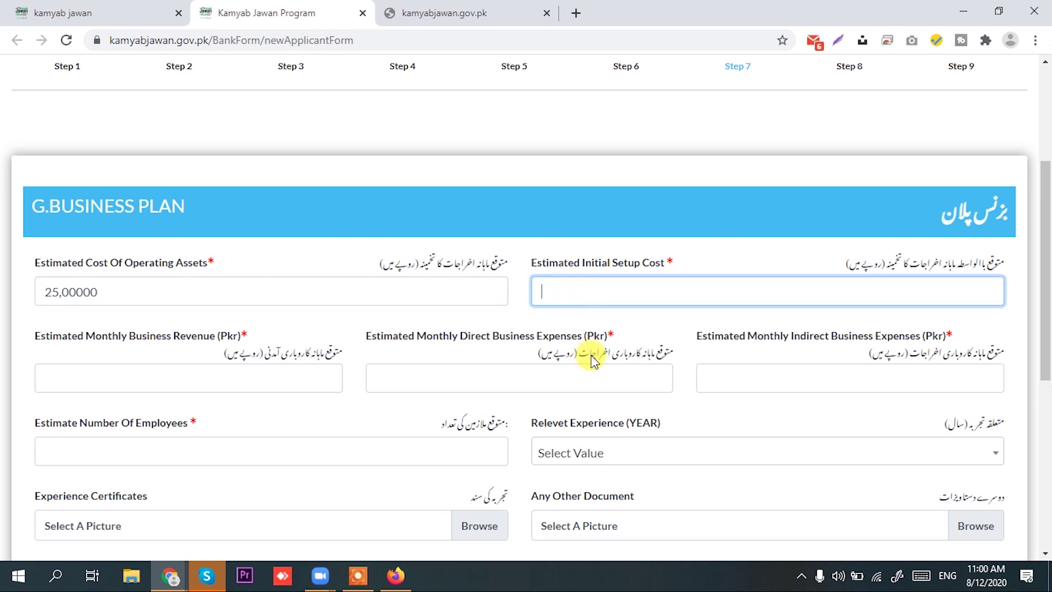
type("25,00000")
scroll(364, 312, "down", 3)
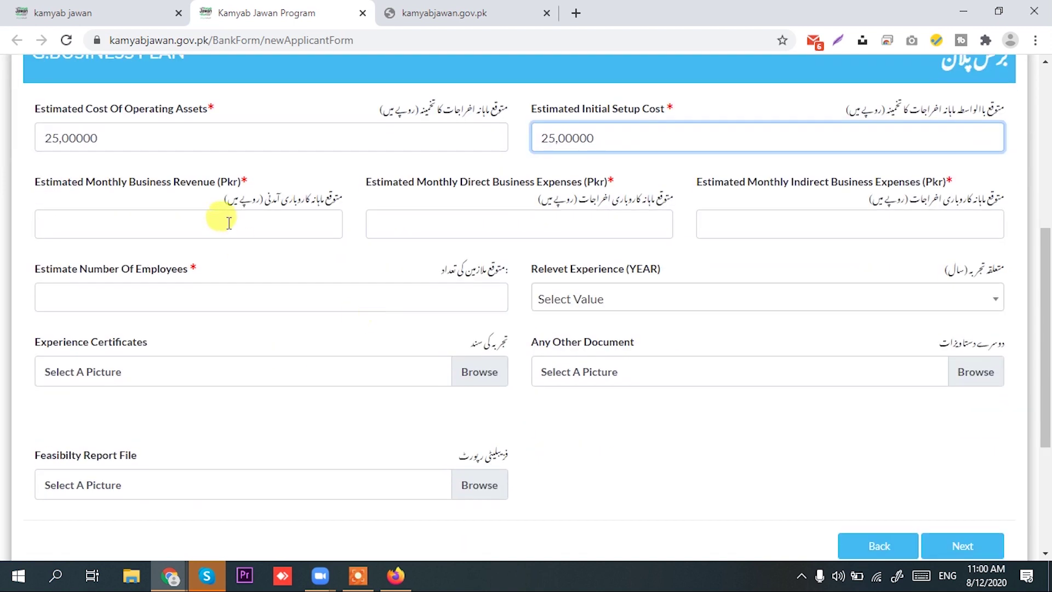
Set monthly revenue 50000, direct expenses 25000 and indirect expenses 5000
left_click(229, 221)
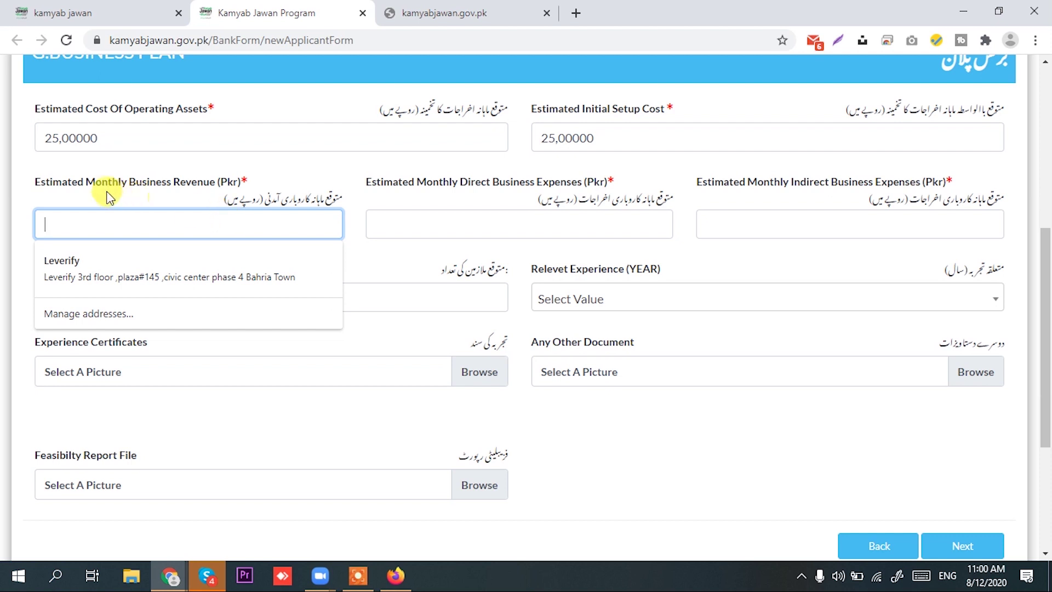
left_click(328, 176)
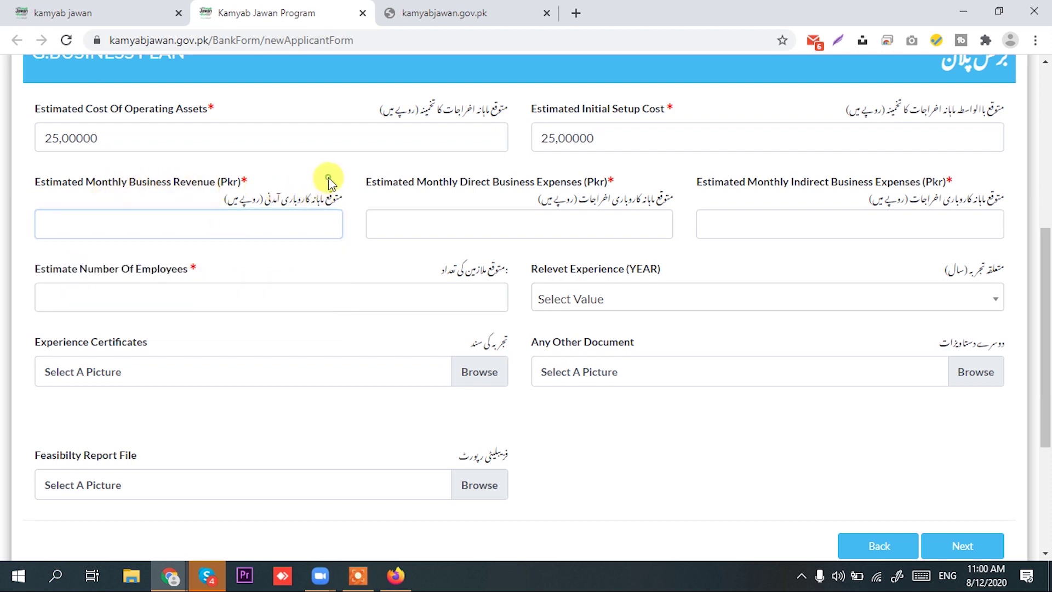
left_click(247, 219)
type("5,000")
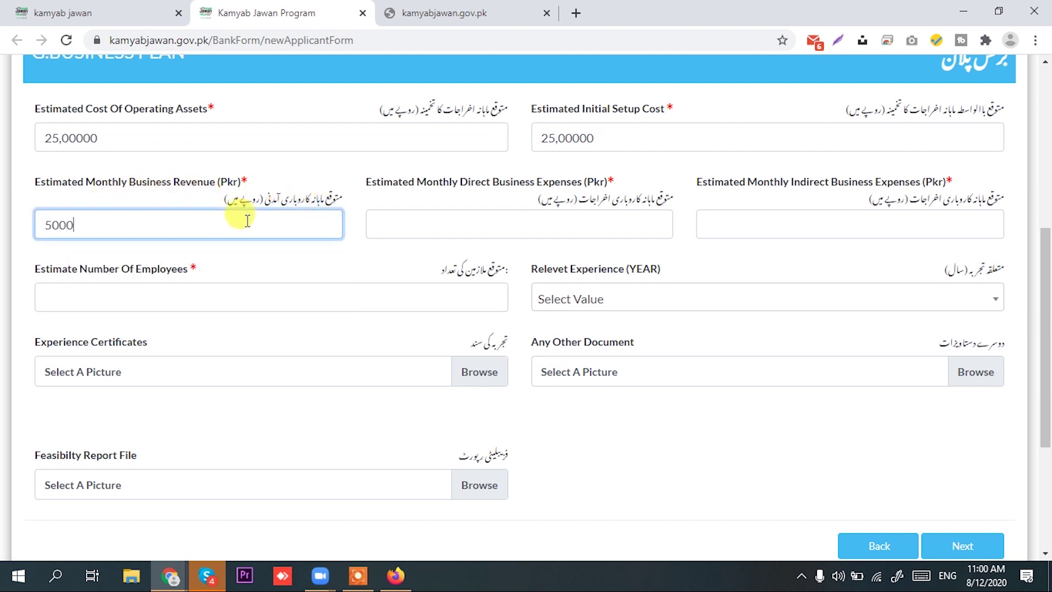
type("00")
key("BackSpace")
left_click(404, 219)
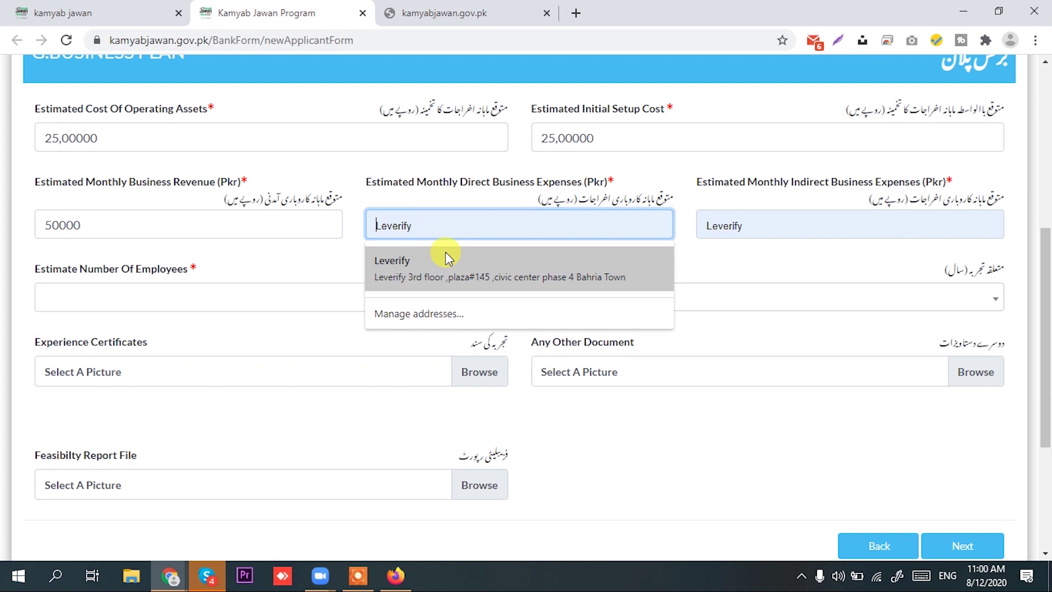
type("250000")
key("BackSpace")
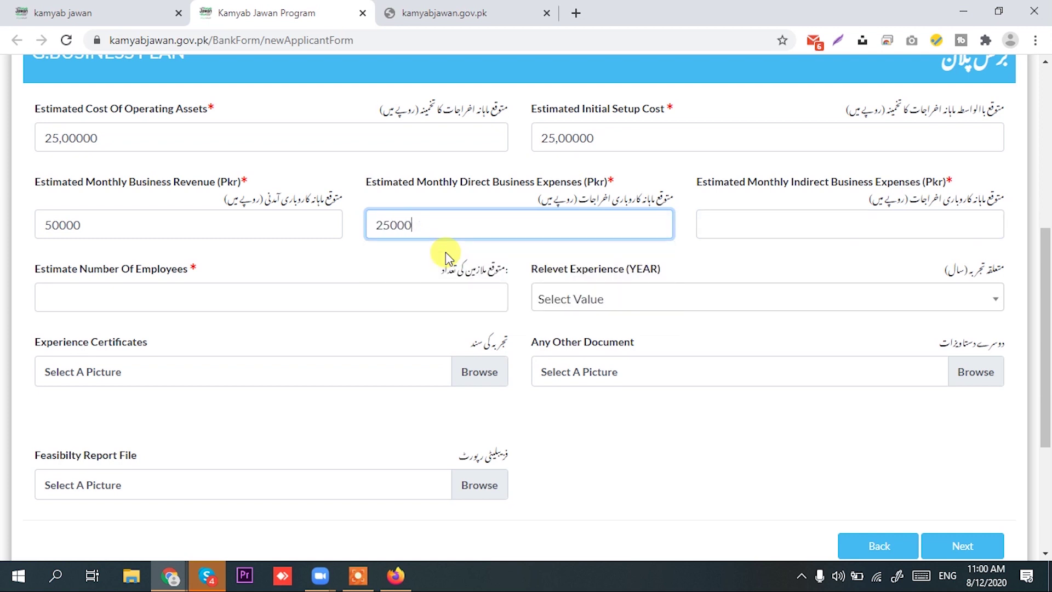
left_click(766, 224)
left_click(775, 199)
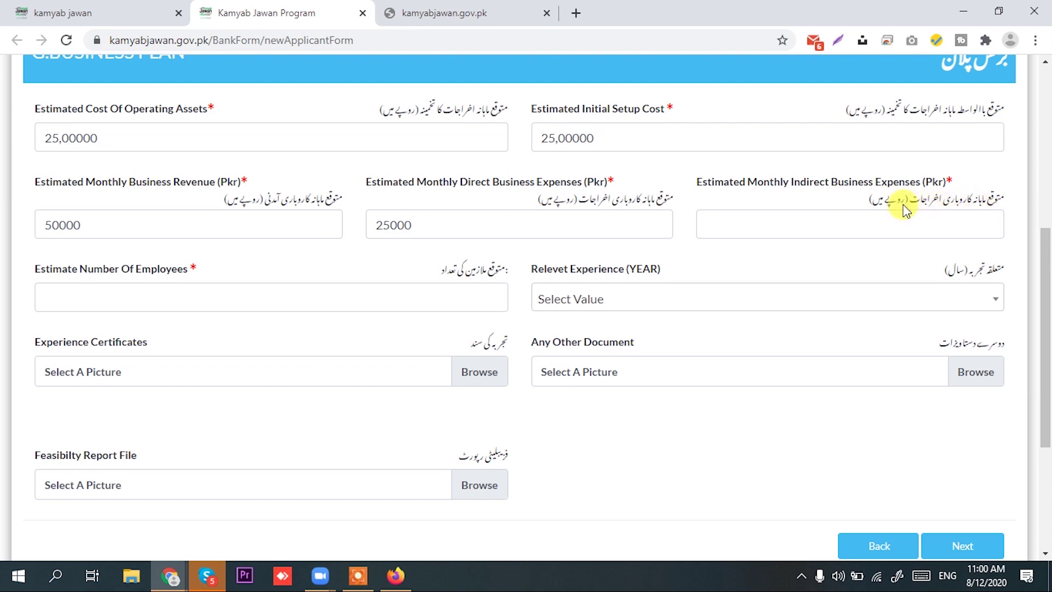
left_click(709, 226)
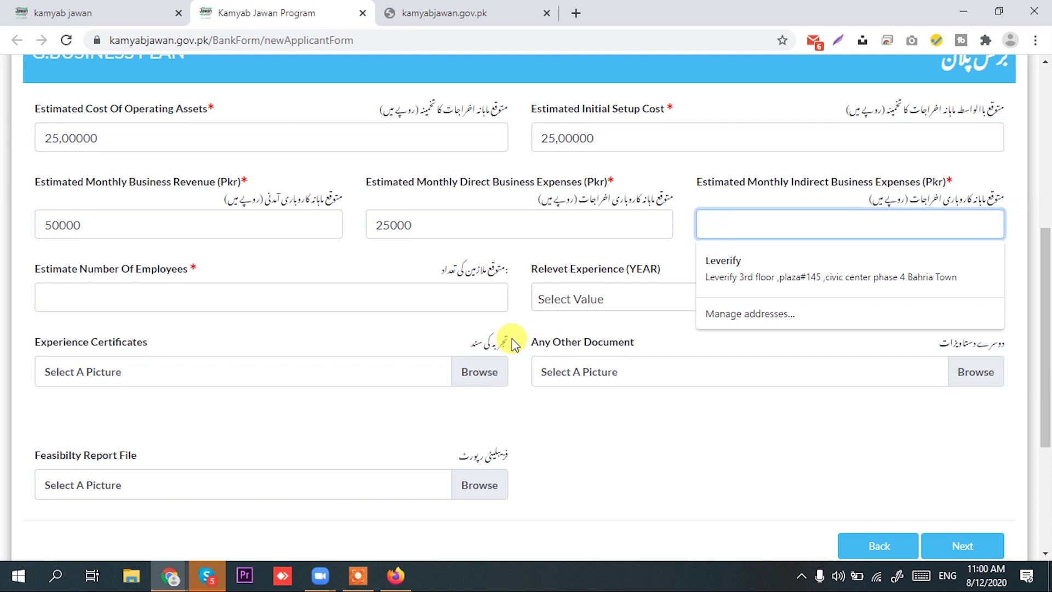
type("5000")
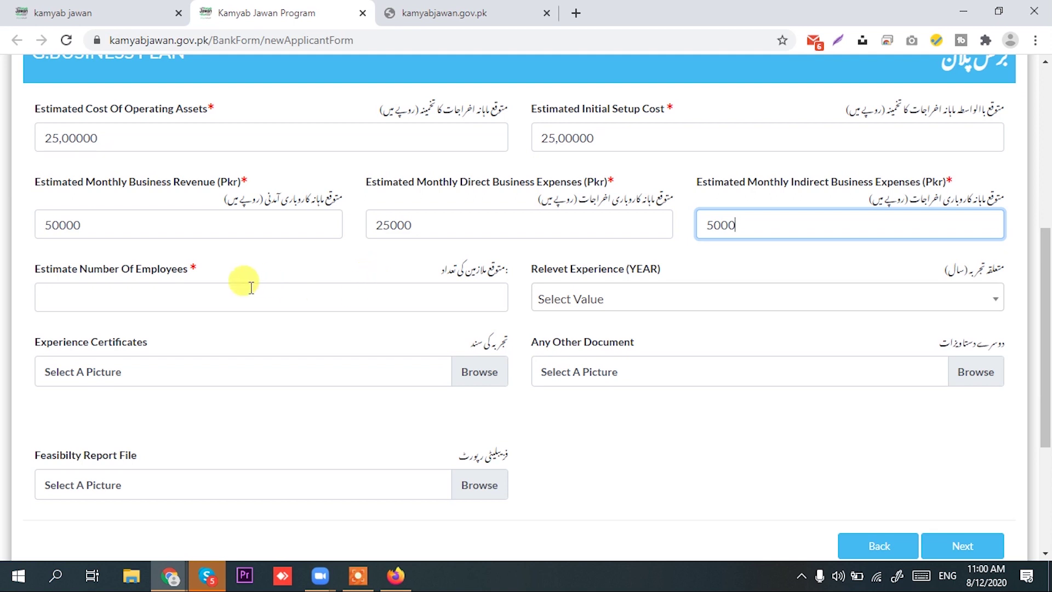
Enter 2 employees and choose 5 Years relevant experience
left_click(173, 295)
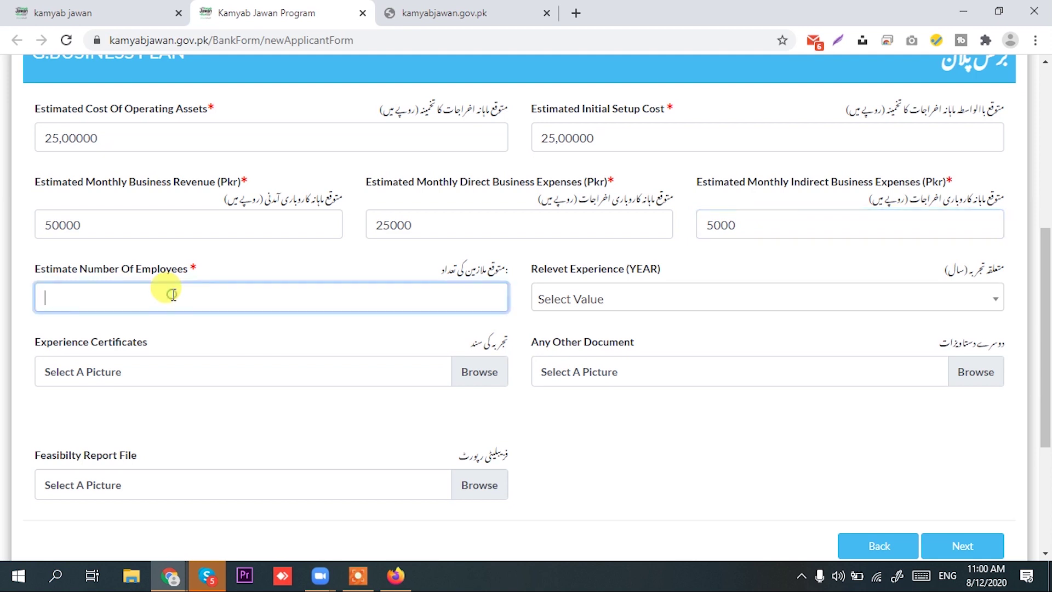
type("2")
left_click(761, 301)
scroll(606, 455, "down", 2)
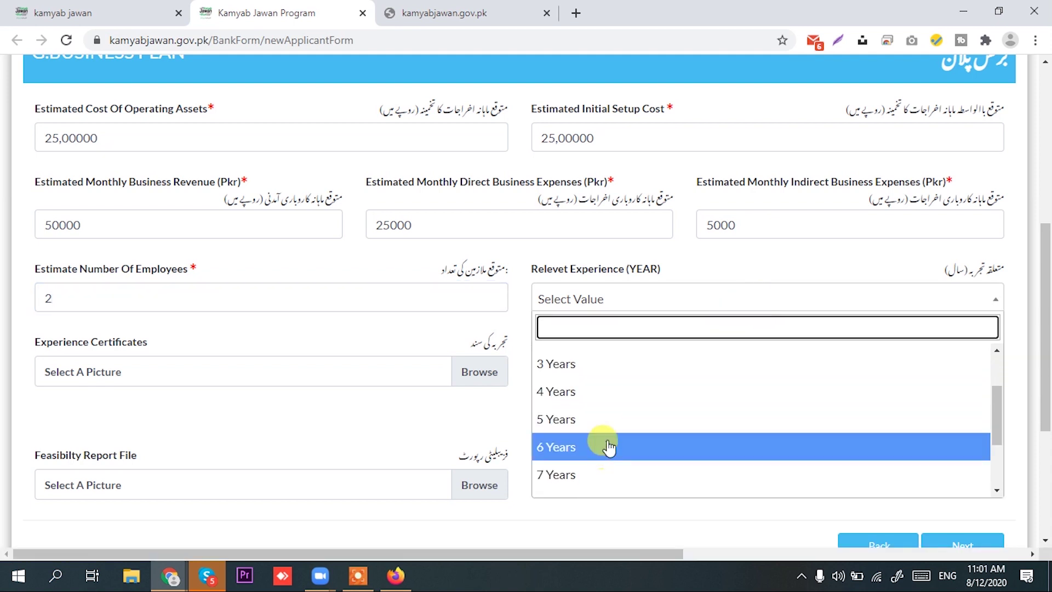
left_click(605, 419)
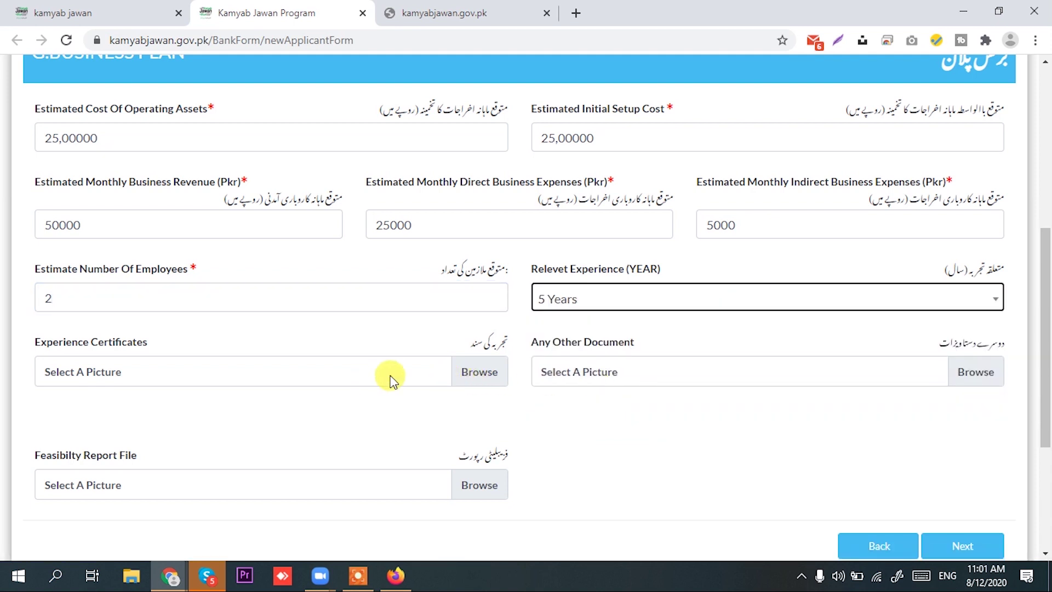
scroll(383, 386, "down", 3)
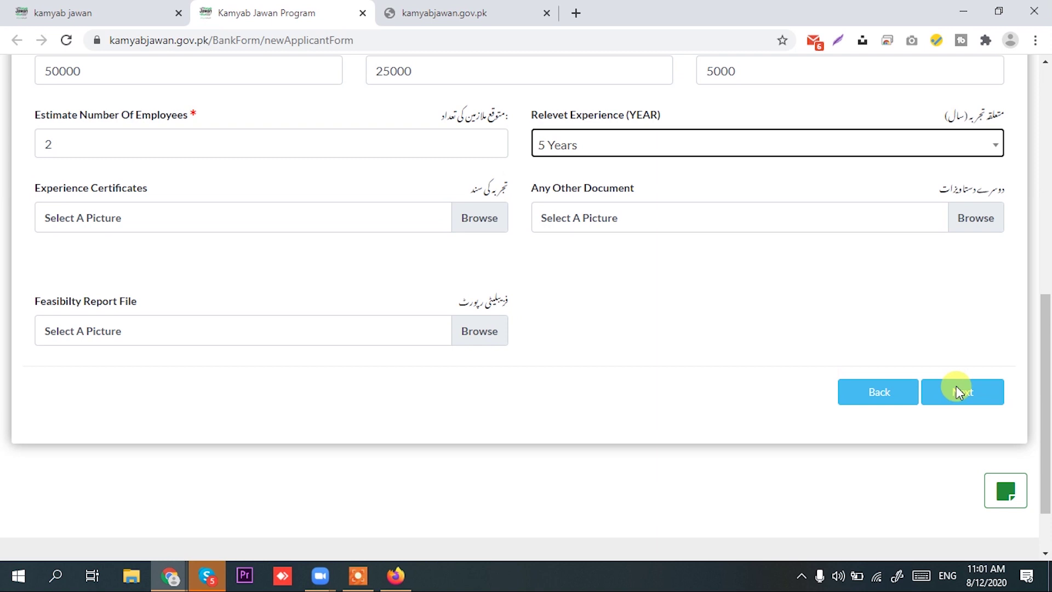
scroll(954, 411, "up", 7)
scroll(920, 432, "down", 5)
scroll(888, 406, "up", 4)
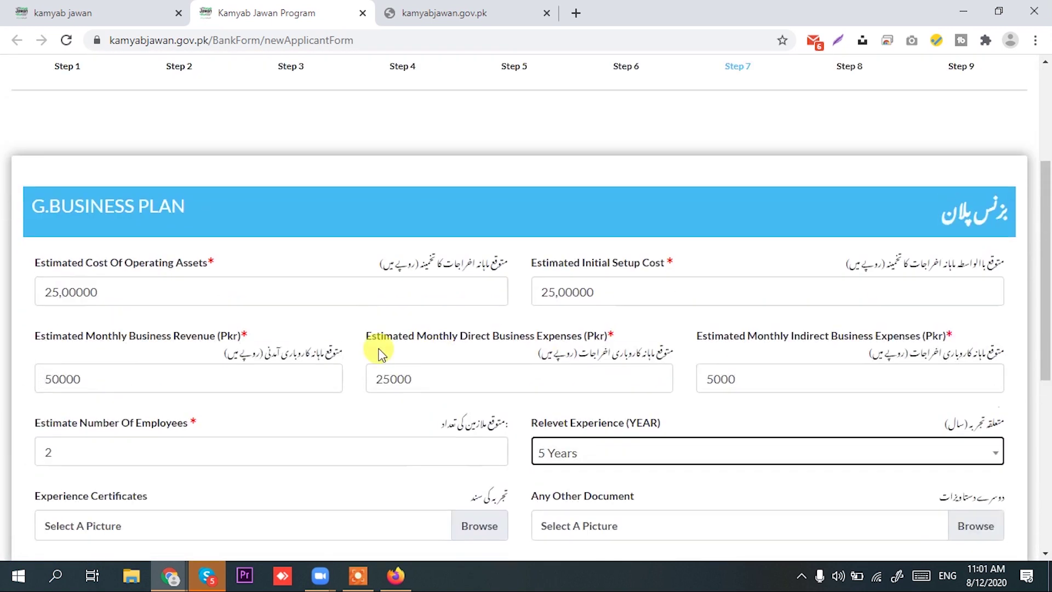
scroll(822, 387, "down", 6)
Advance to the financing details step
left_click(969, 318)
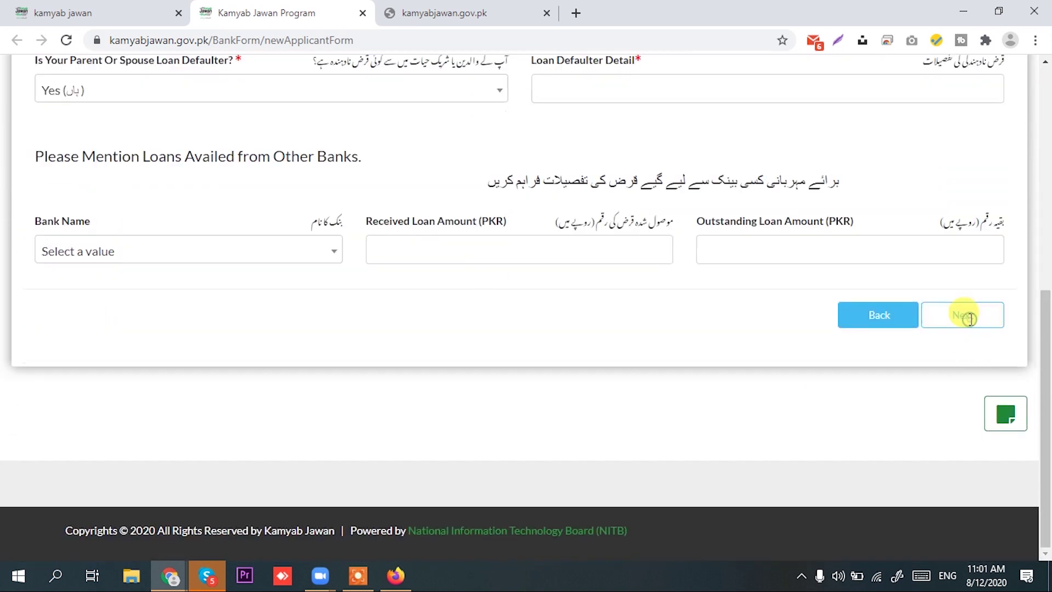
scroll(718, 366, "up", 7)
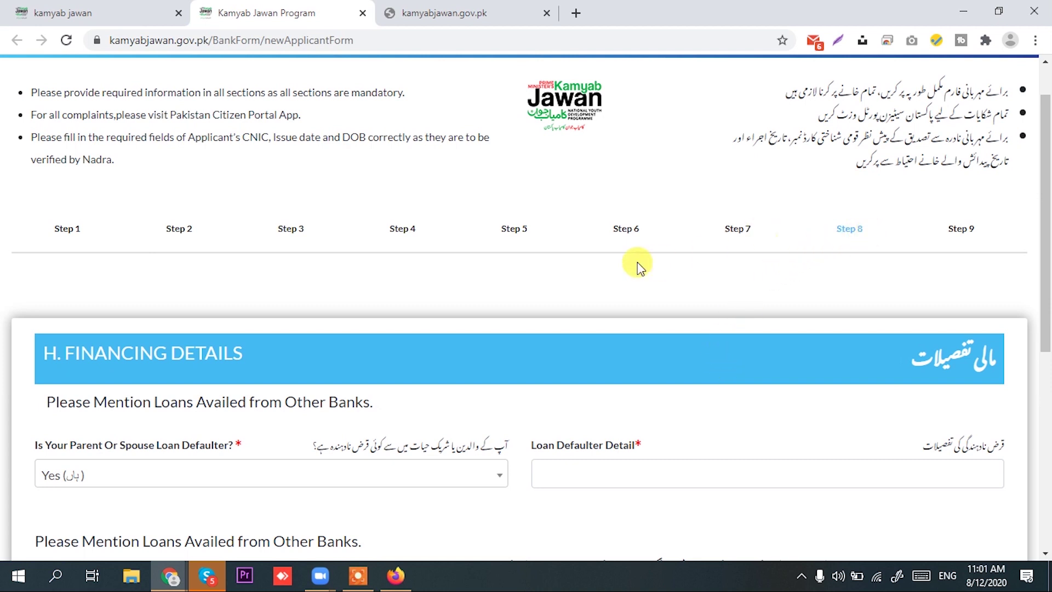
scroll(275, 341, "down", 1)
scroll(109, 339, "down", 1)
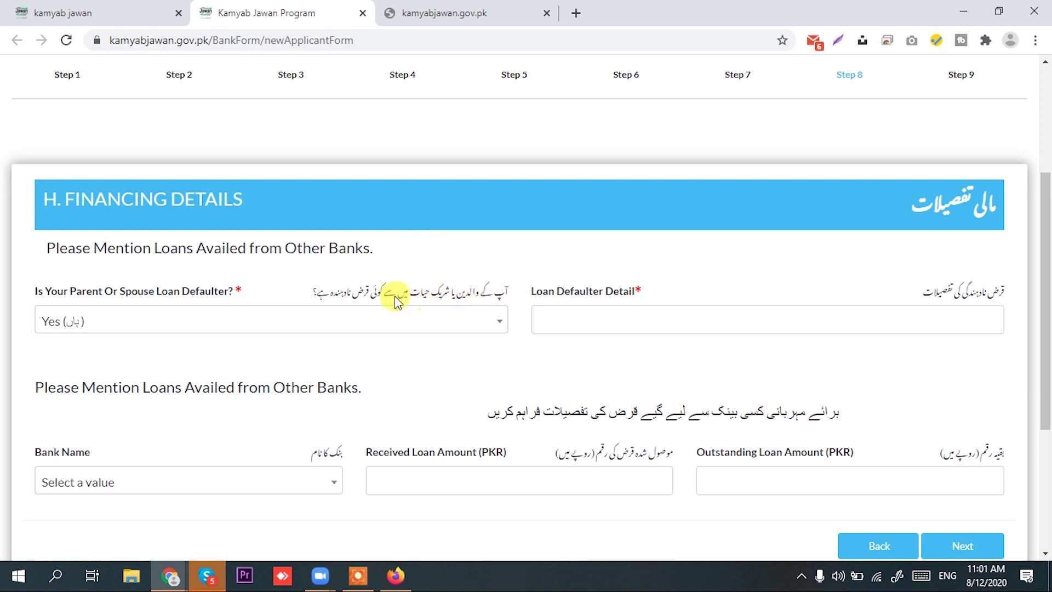
Answer No to the parent/spouse defaulter question with detail 0, then go to References
left_click(288, 322)
left_click(210, 406)
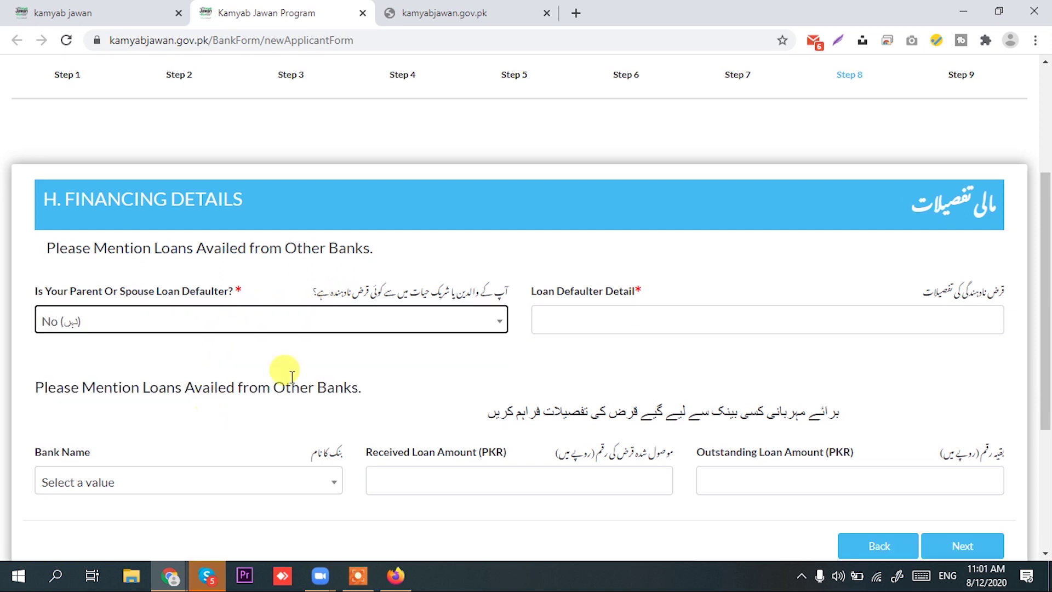
left_click(542, 325)
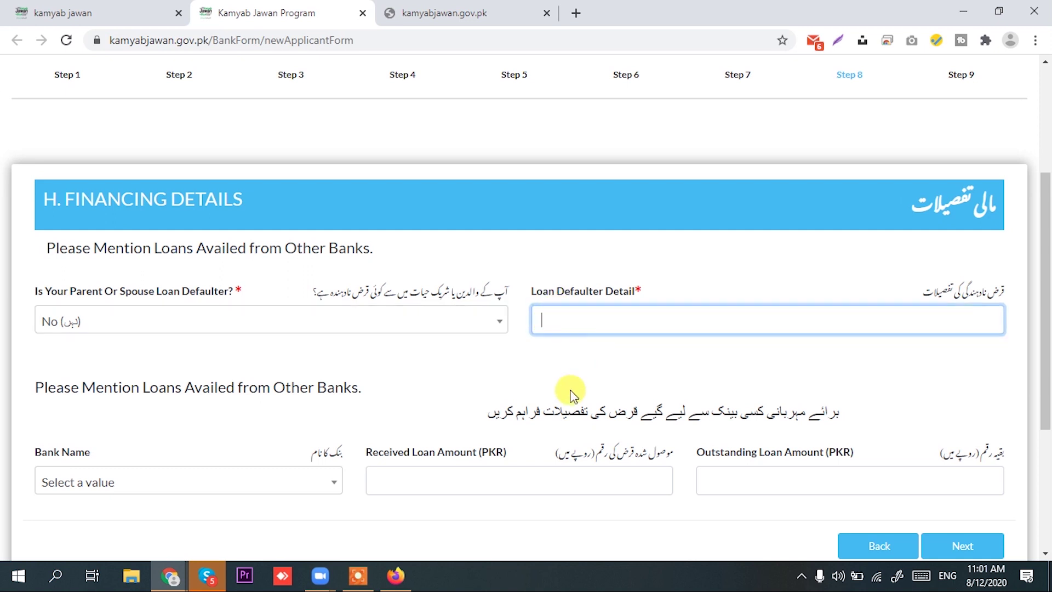
type("0")
left_click(483, 366)
scroll(98, 362, "down", 2)
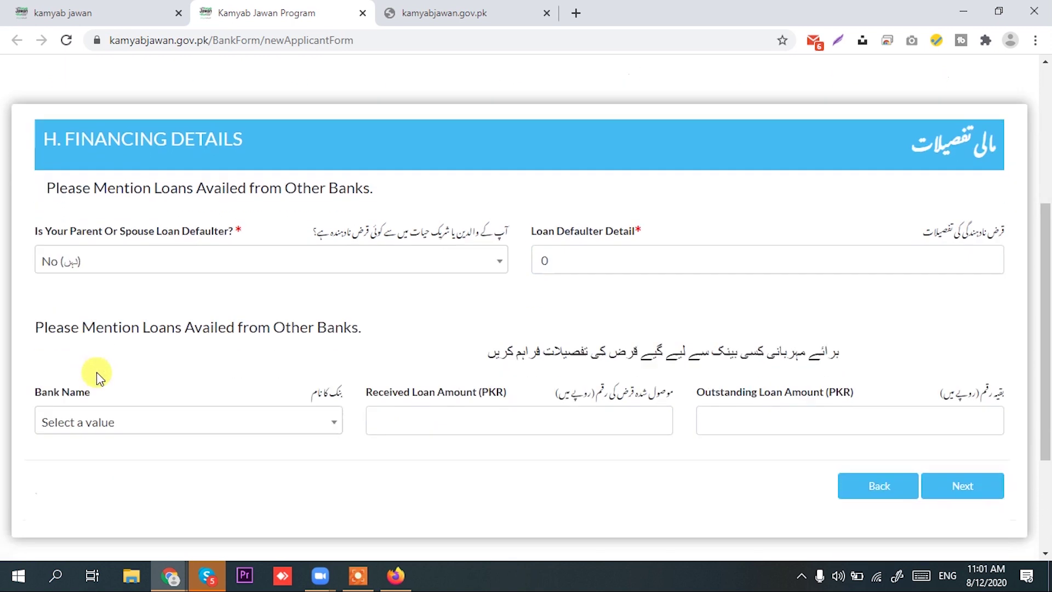
scroll(321, 354, "down", 3)
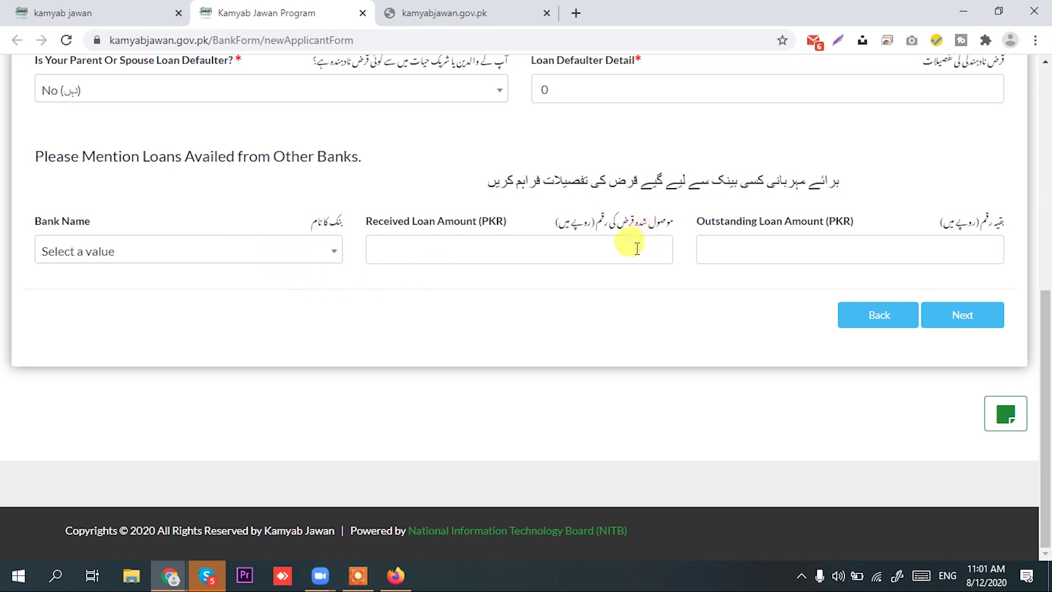
left_click(959, 307)
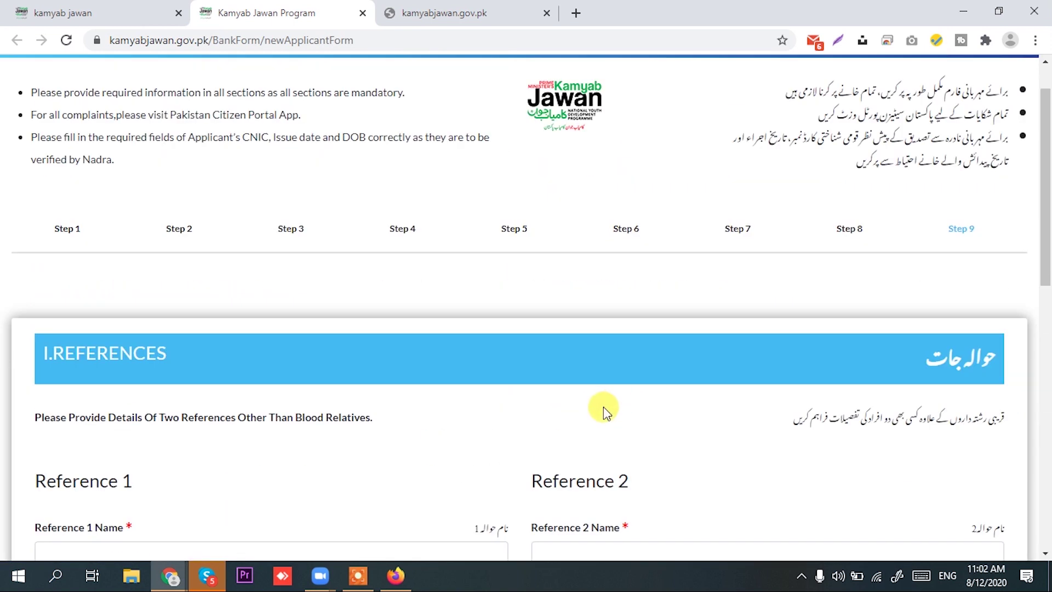
Review the reference fields and type the captcha picture code
scroll(604, 407, "down", 3)
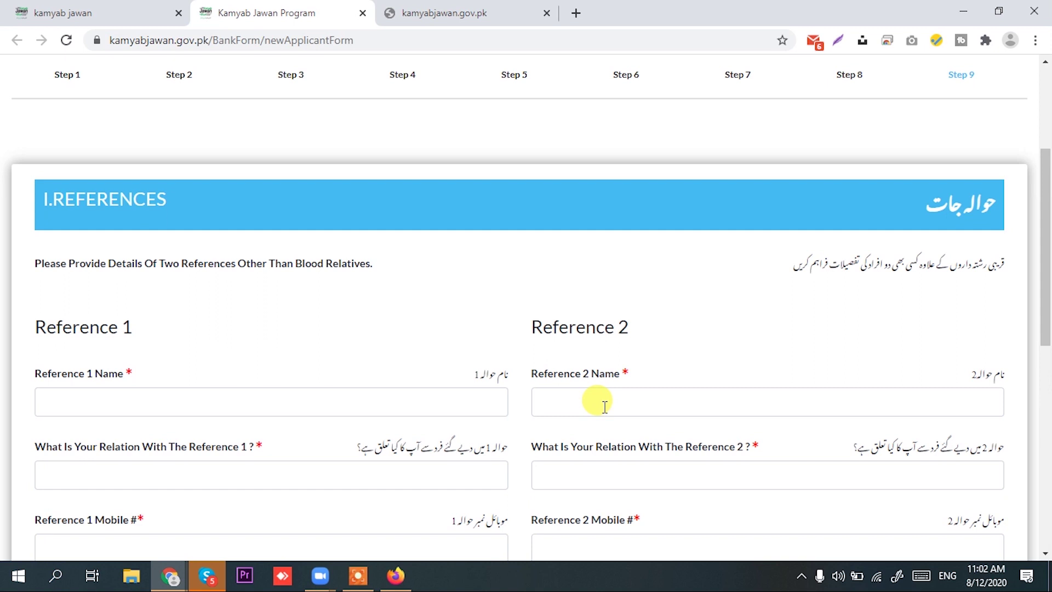
scroll(604, 407, "down", 3)
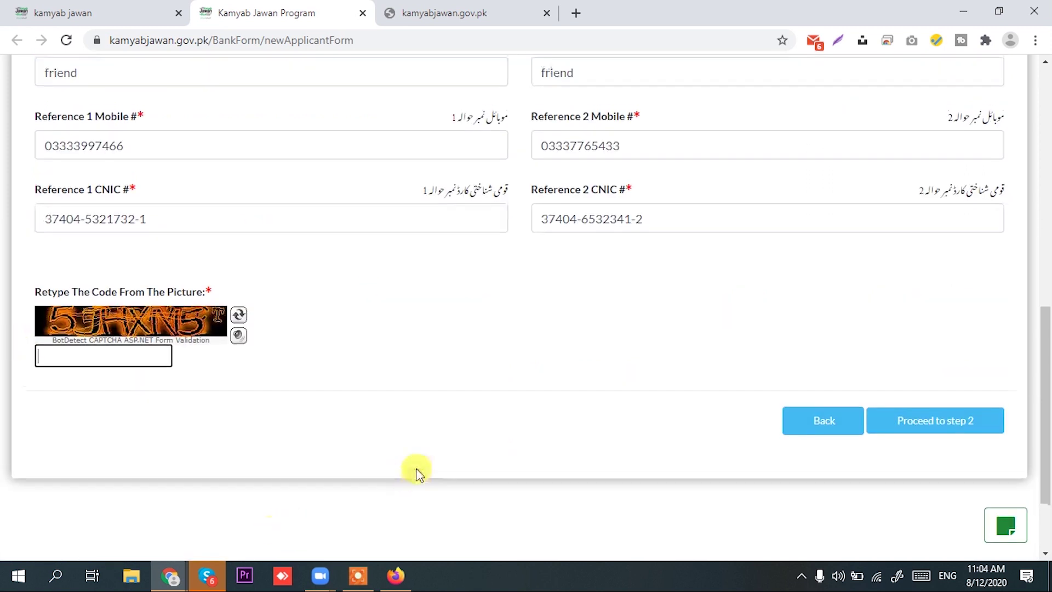
scroll(453, 453, "up", 3)
scroll(209, 328, "down", 2)
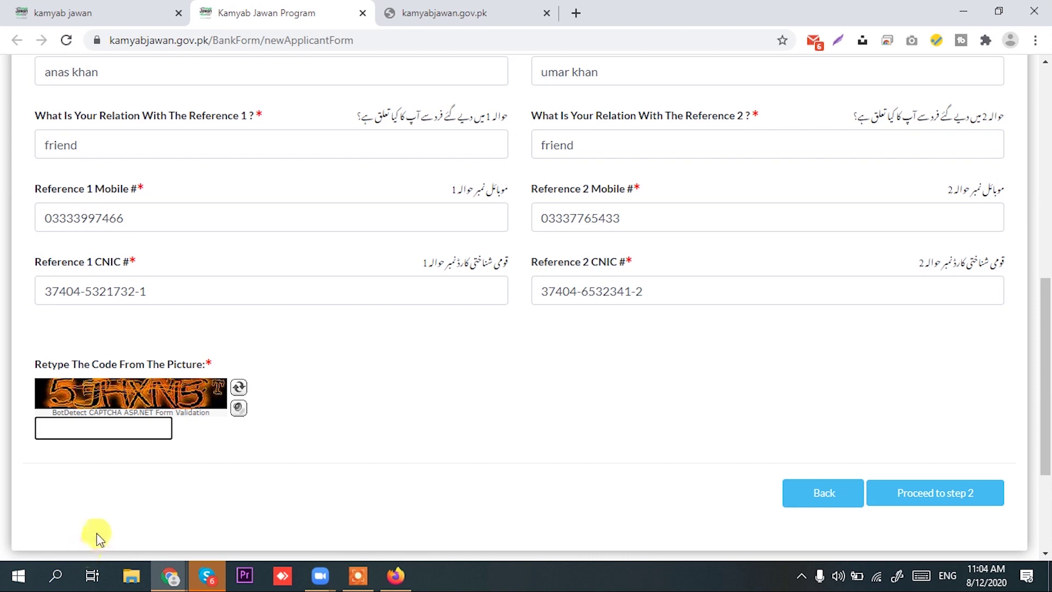
type("5JHXN5T")
Open the Declarations dialog and scroll through the applicant's CNIC, birth date and mobile details
left_click(945, 490)
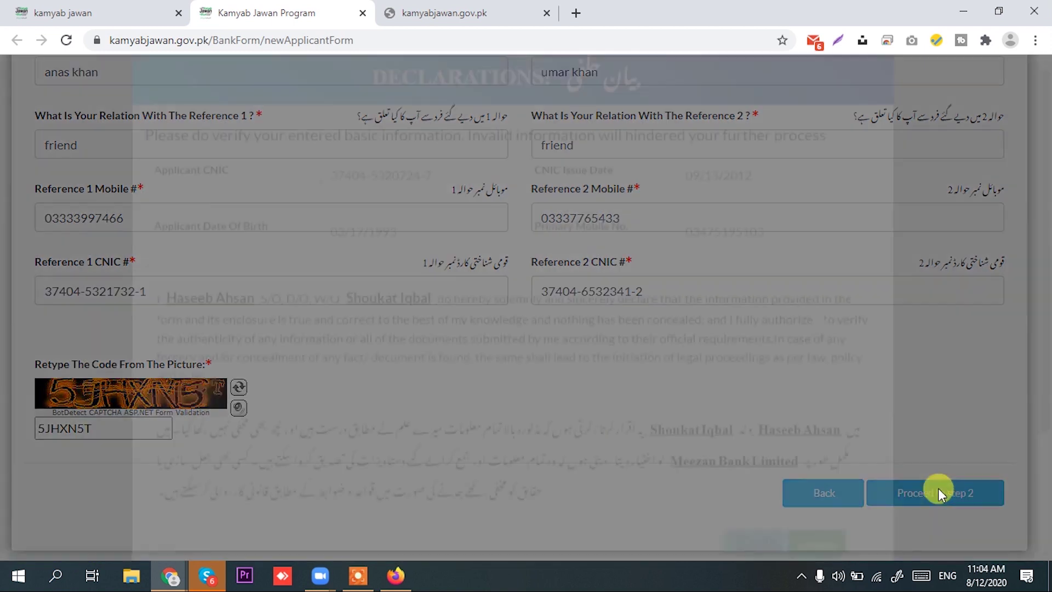
scroll(530, 218, "down", 1)
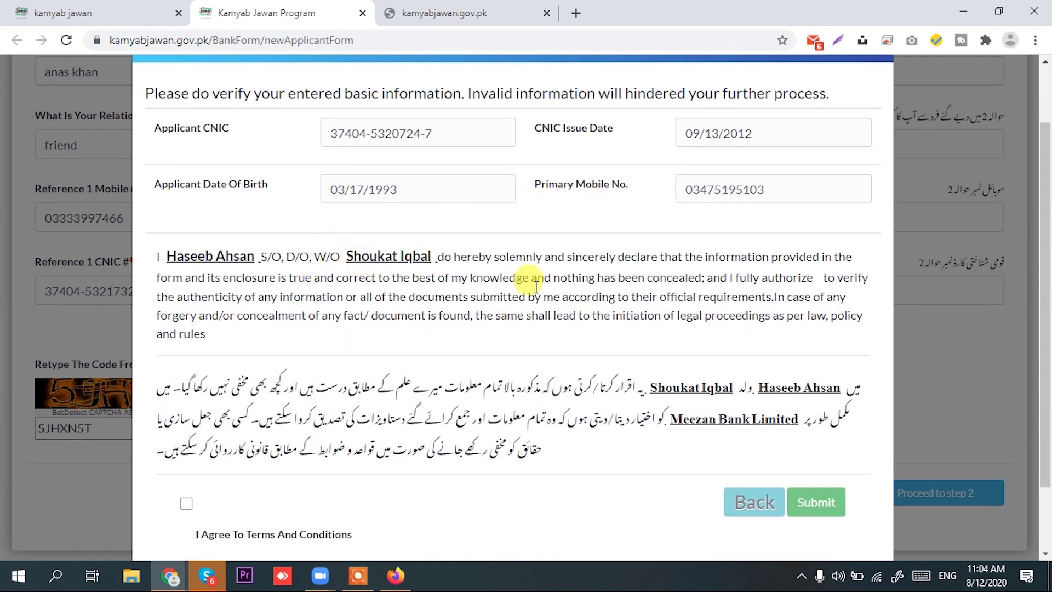
scroll(477, 266, "up", 1)
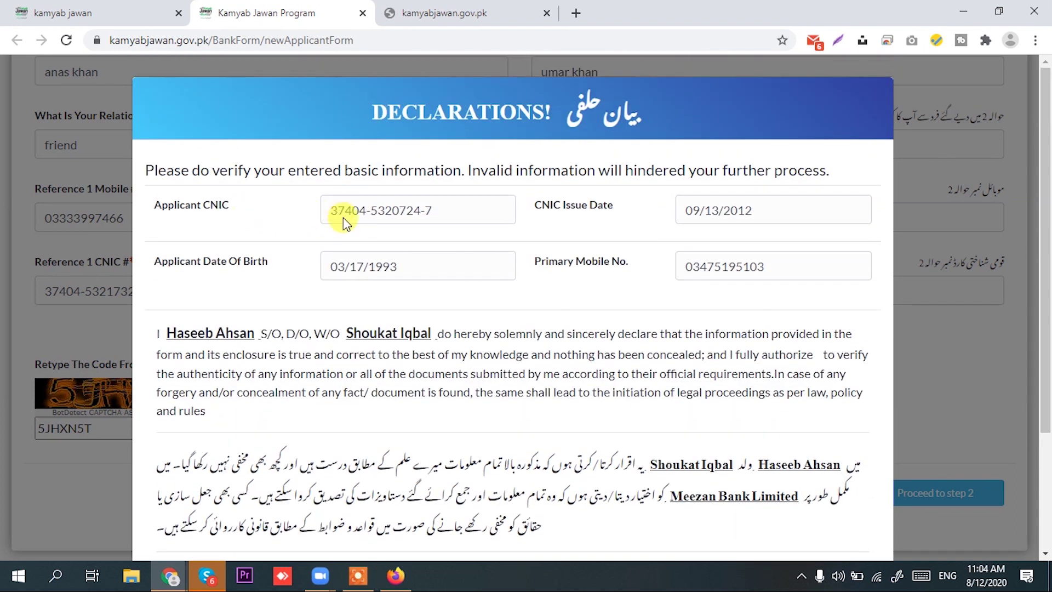
scroll(588, 292, "down", 2)
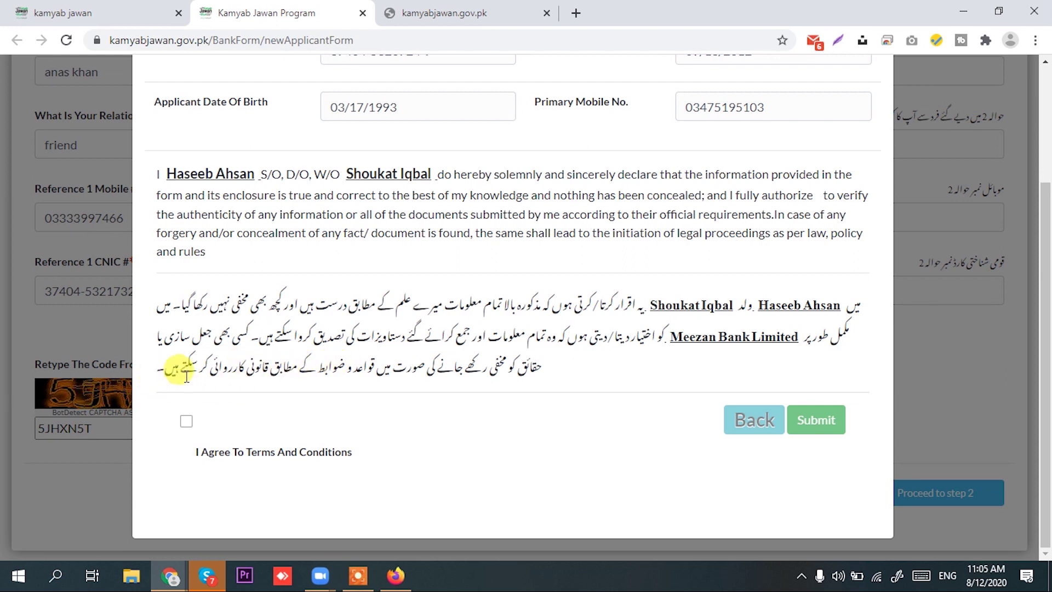
scroll(358, 400, "up", 3)
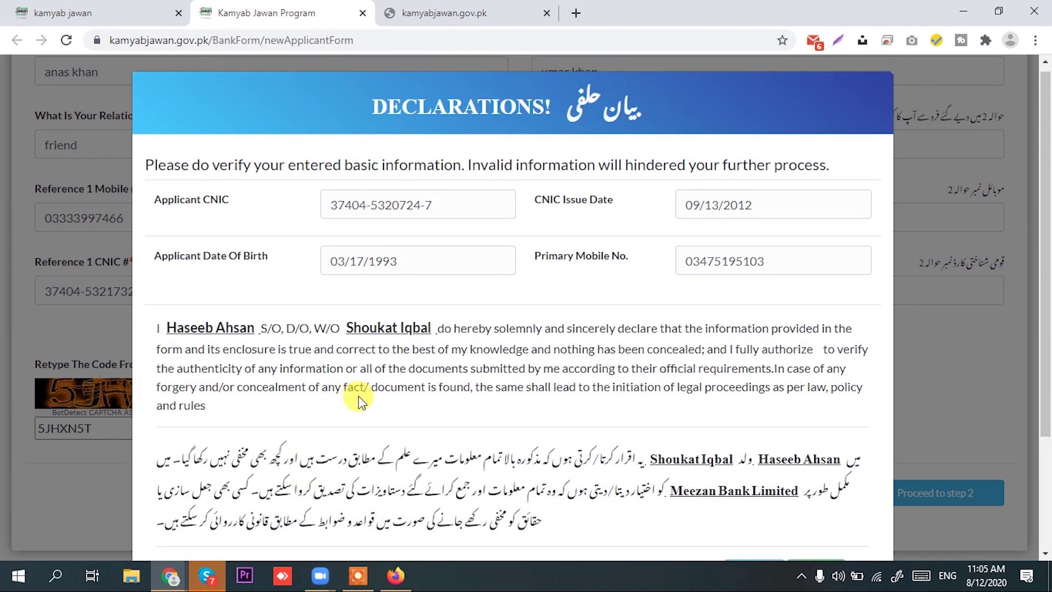
scroll(358, 395, "down", 3)
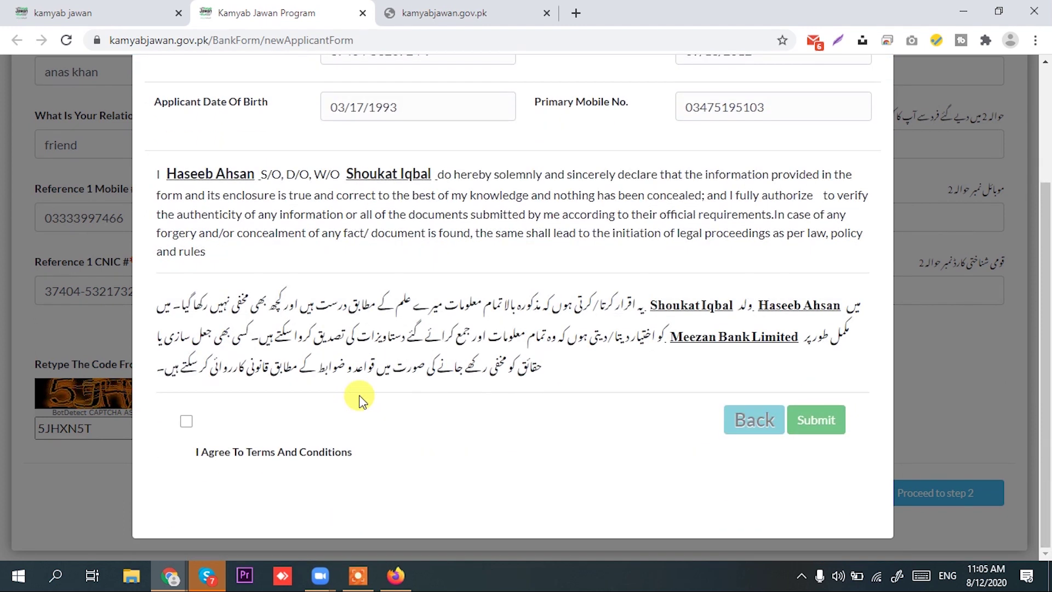
Tick I Agree To Terms And Conditions and submit the application, retrying Submit once
left_click(186, 422)
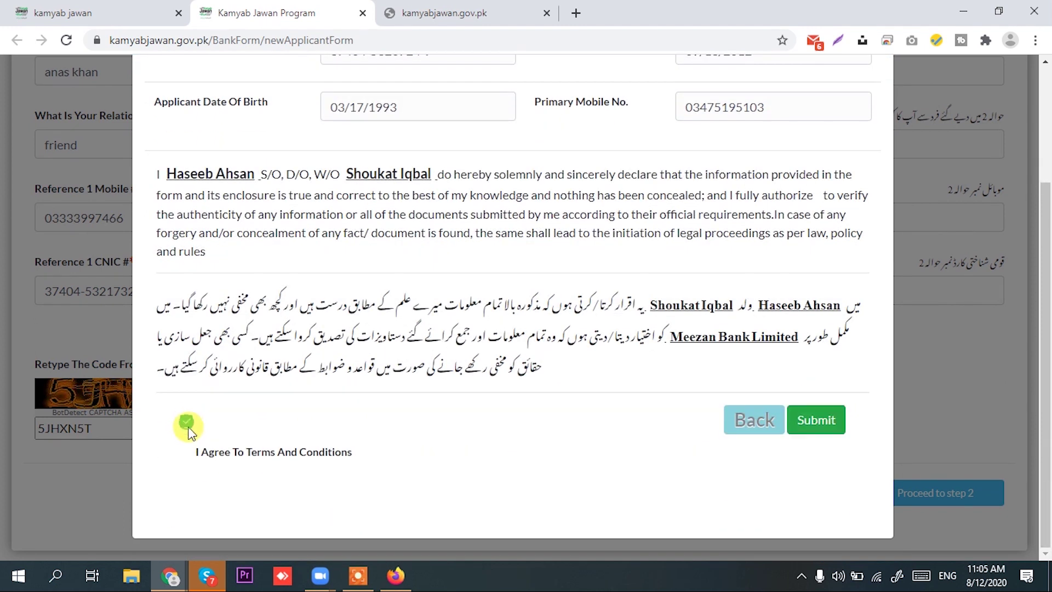
left_click(816, 429)
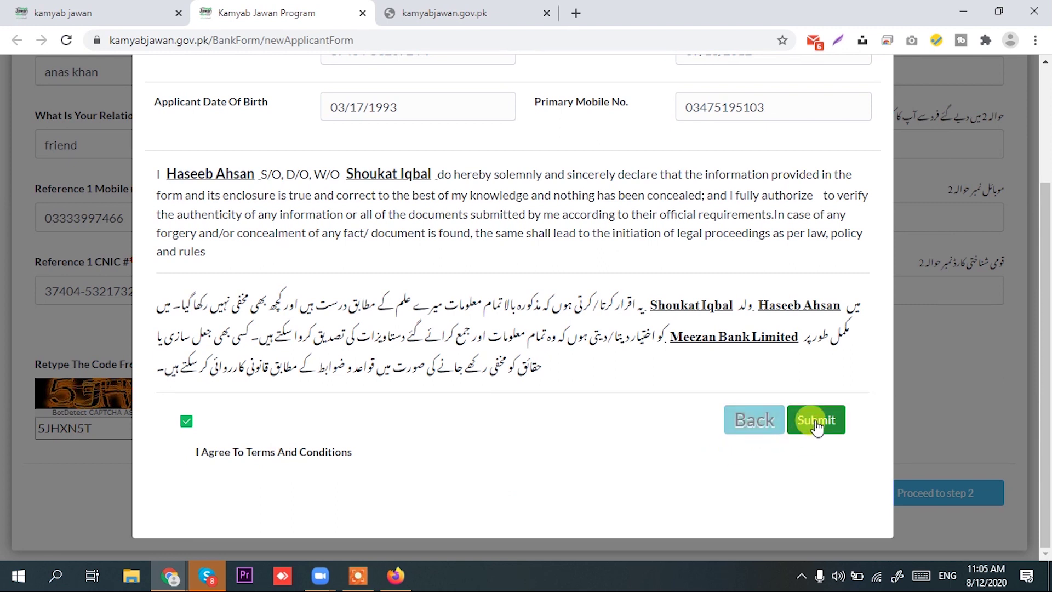
scroll(623, 392, "up", 3)
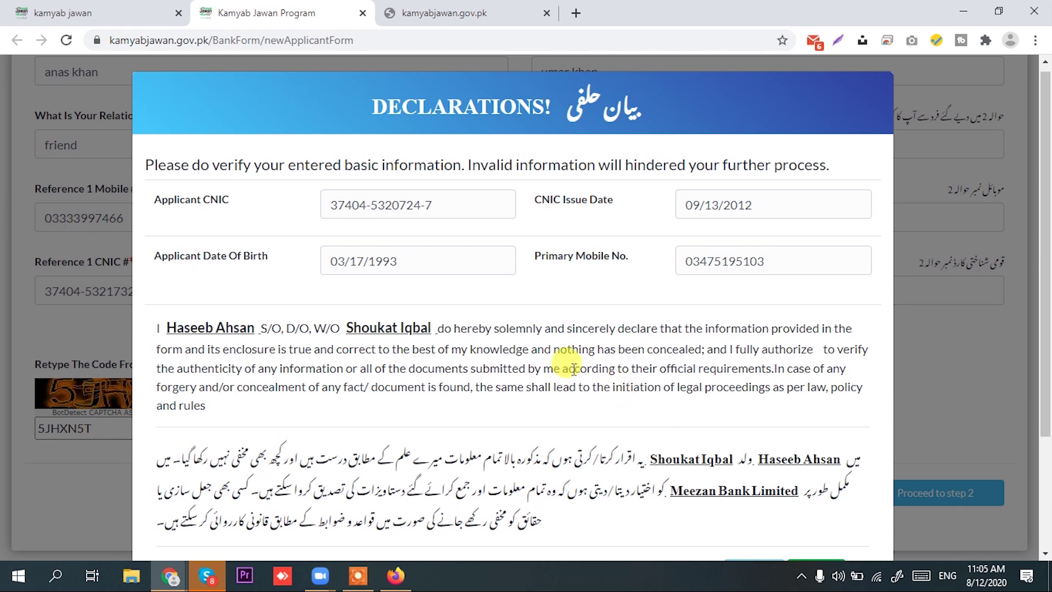
scroll(568, 366, "down", 3)
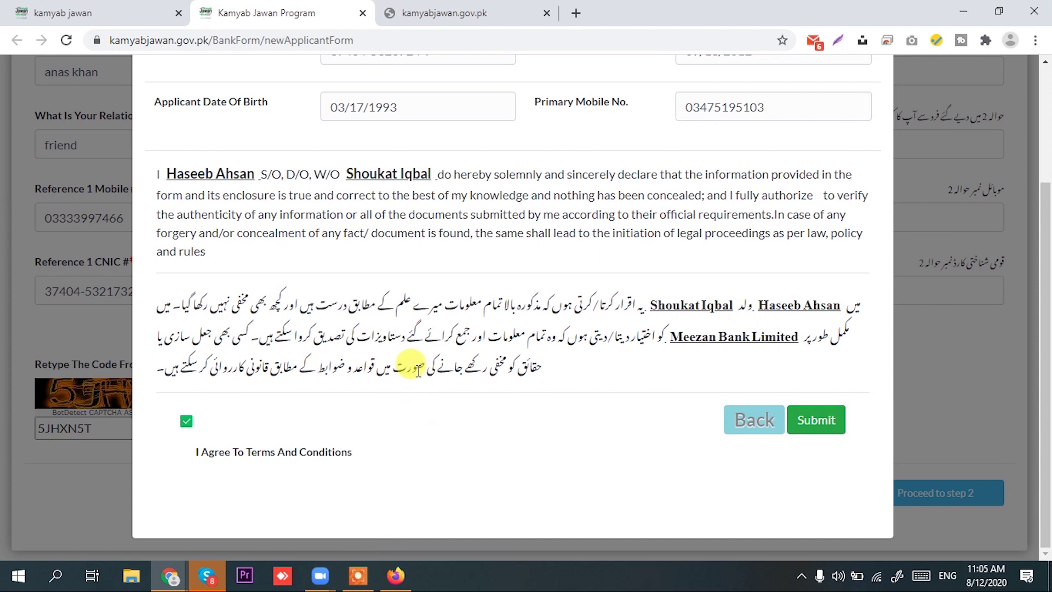
scroll(418, 367, "up", 2)
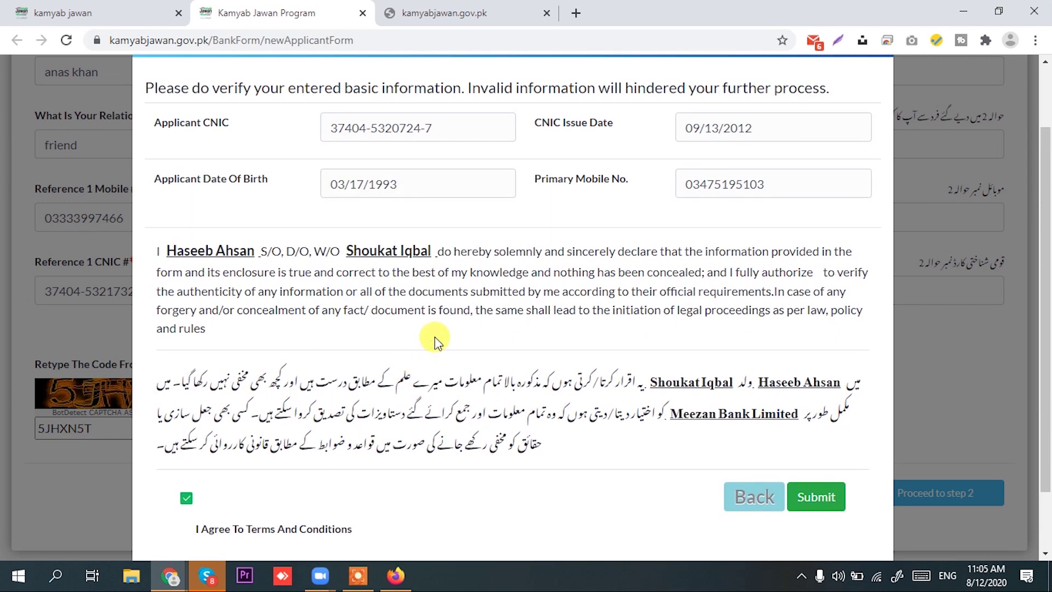
scroll(435, 336, "down", 2)
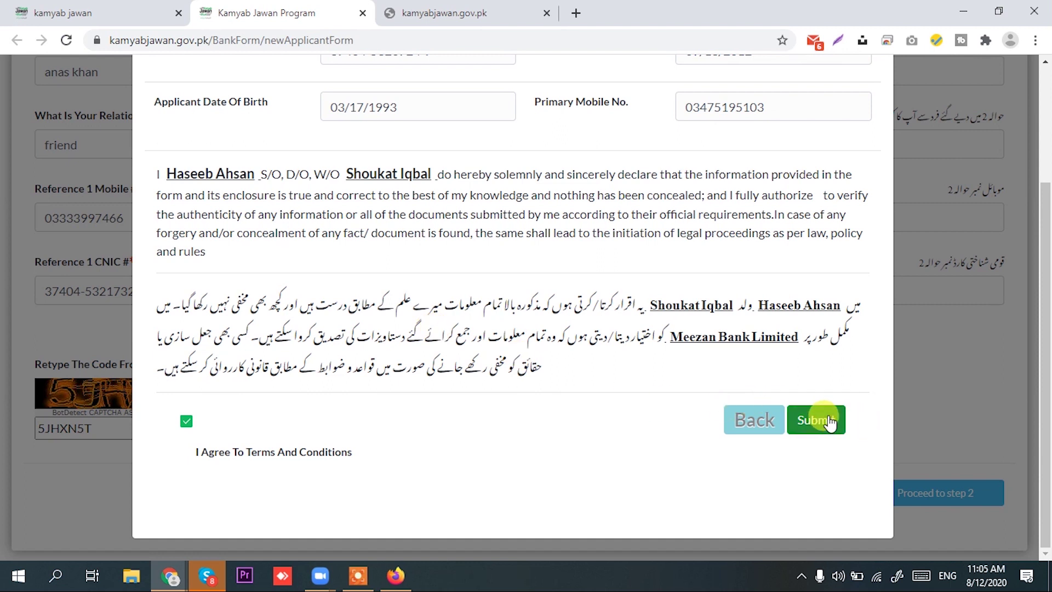
left_click(829, 421)
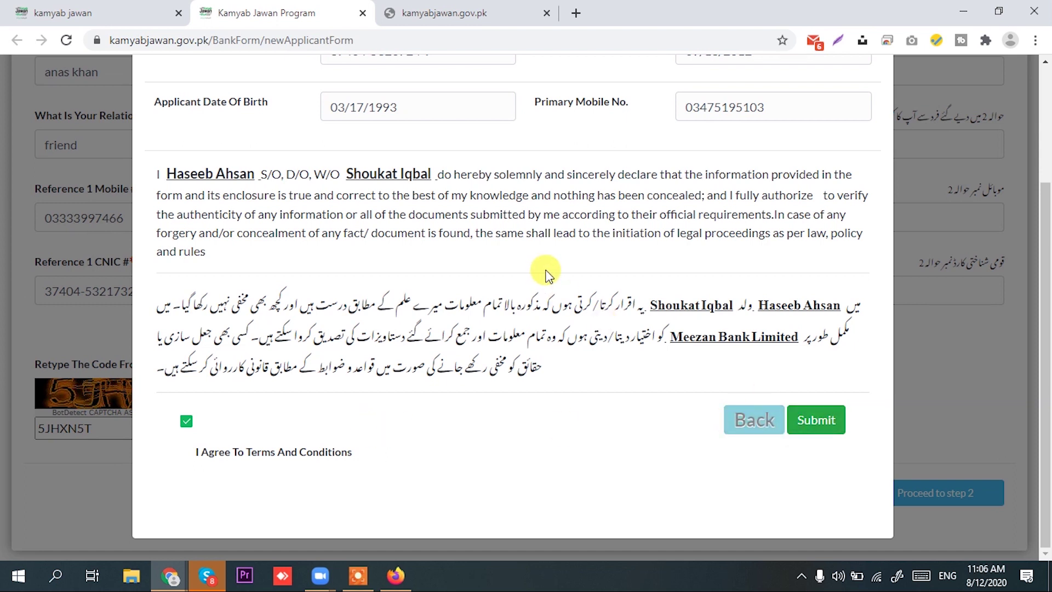
scroll(493, 339, "up", 3)
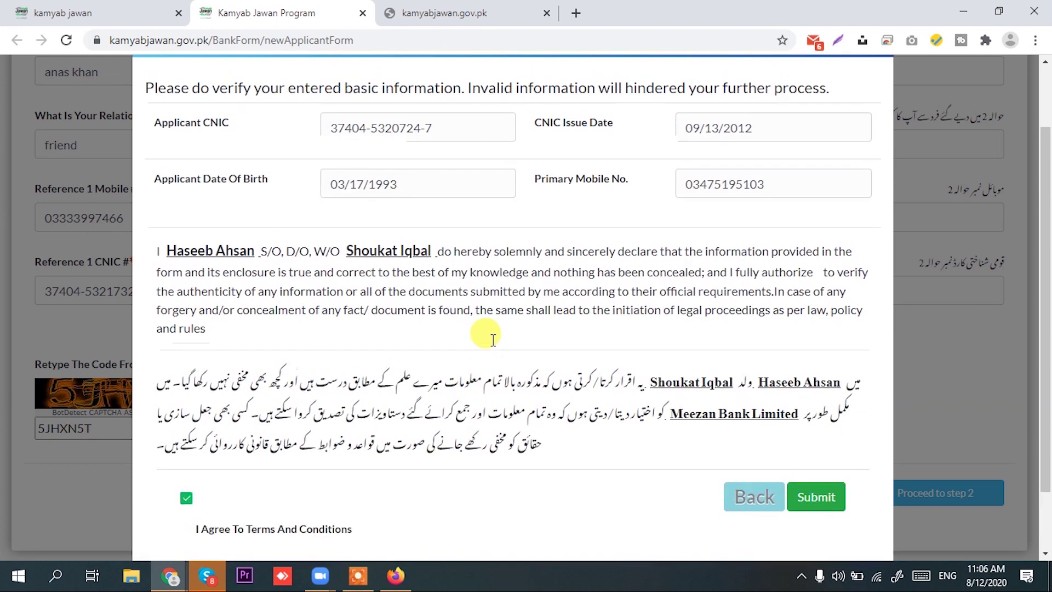
scroll(491, 340, "down", 3)
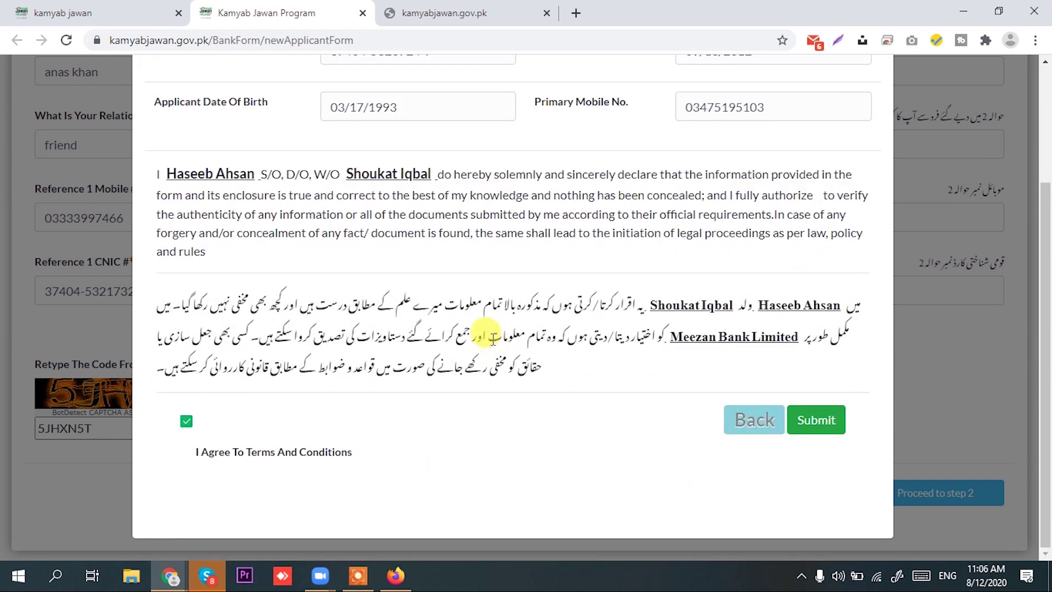